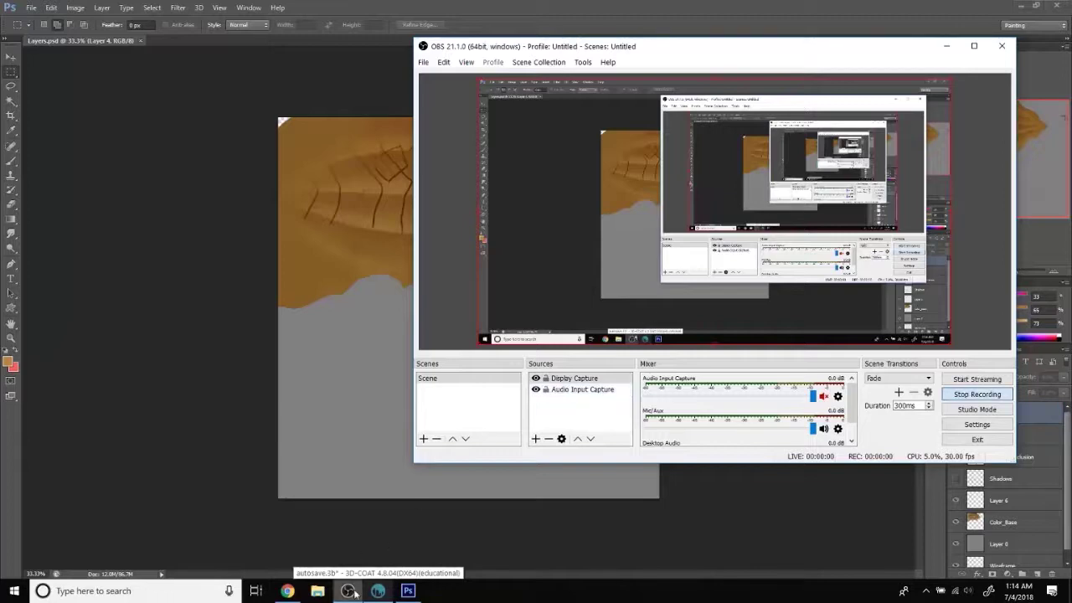
- Zoom in on the hull drawing and select the Color_Base layer
click(219, 357)
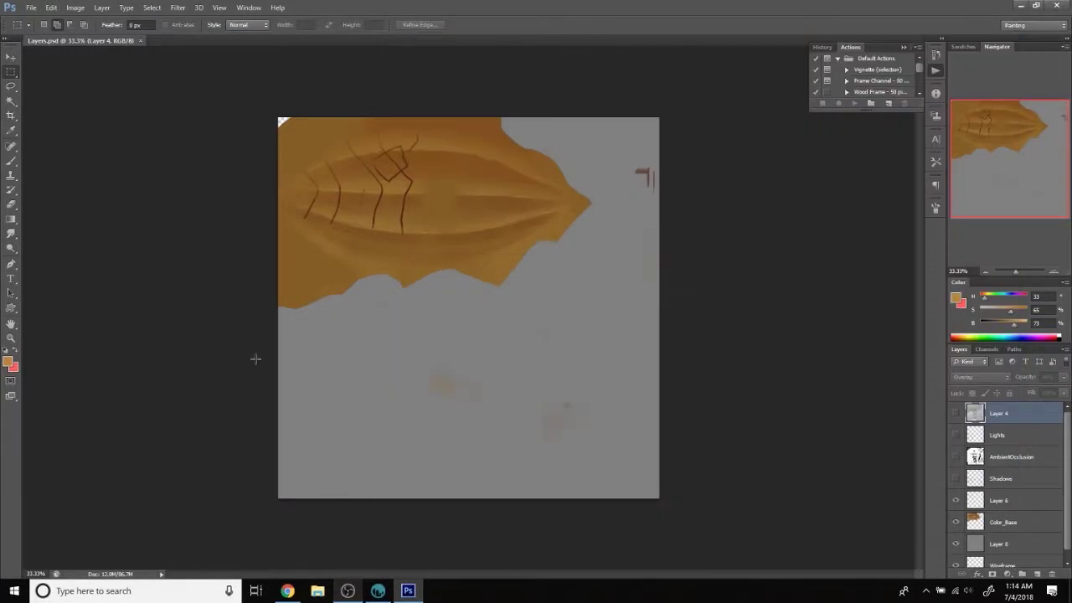
click(11, 337)
drag(462, 239, 502, 359)
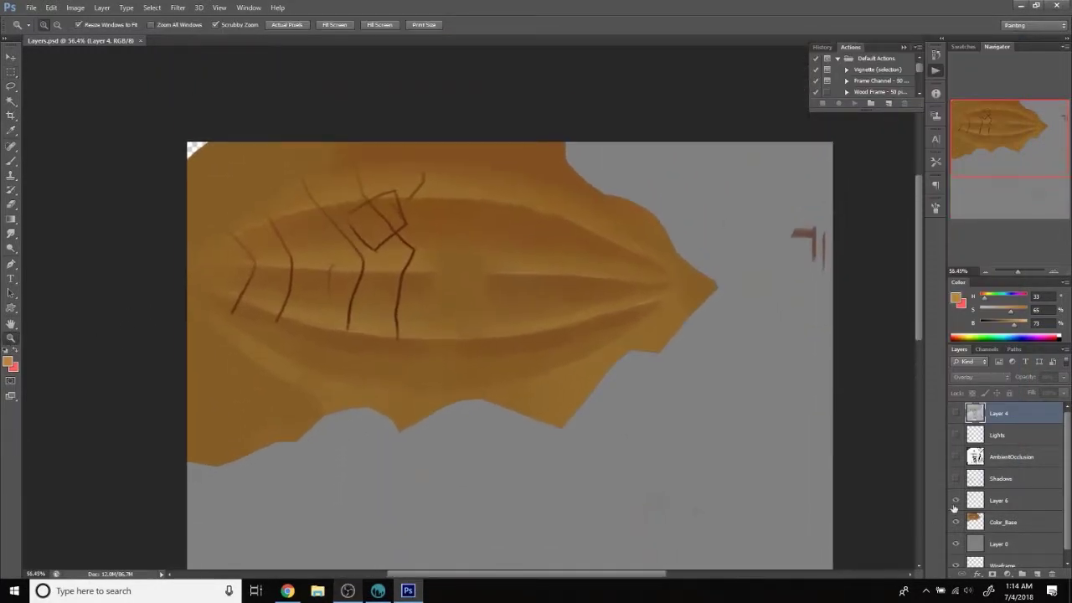
click(1003, 521)
drag(569, 287, 586, 286)
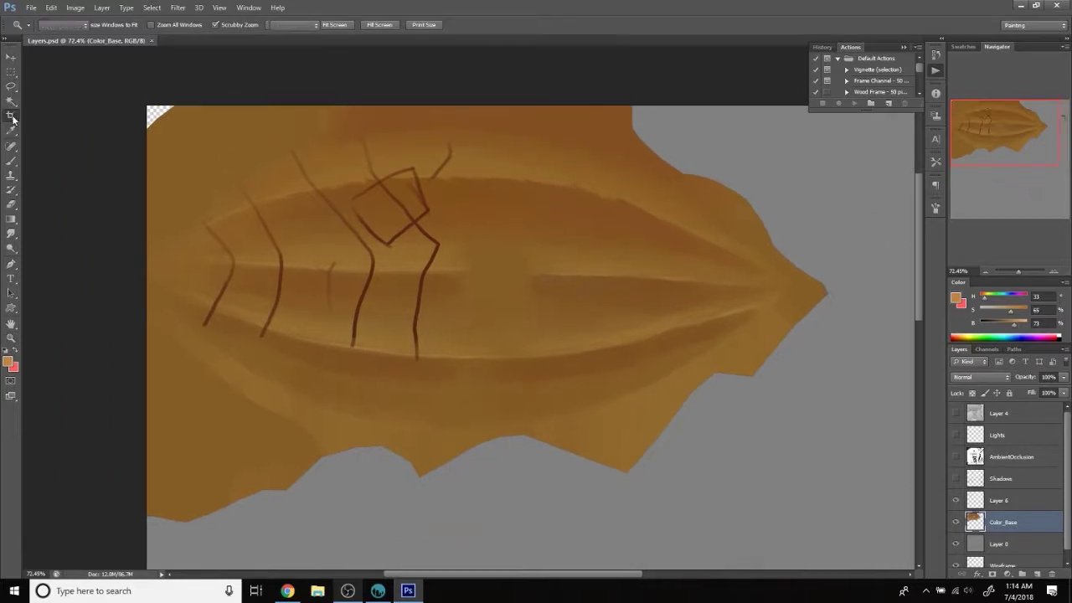
- Outline a bent diagonal dark brown band with a closed pen path
right_click(10, 87)
click(51, 93)
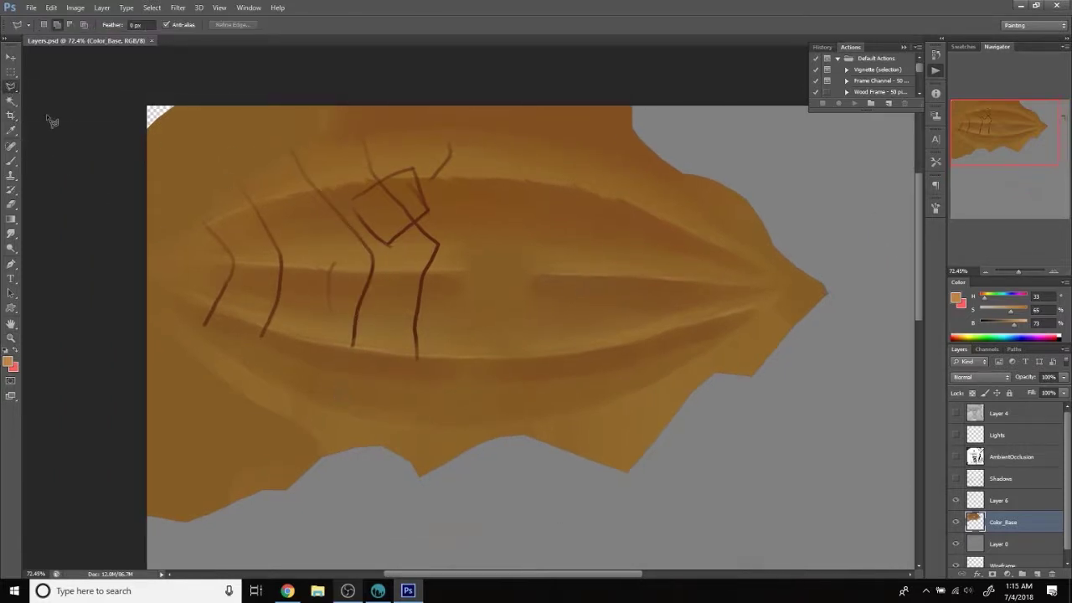
right_click(12, 87)
click(11, 264)
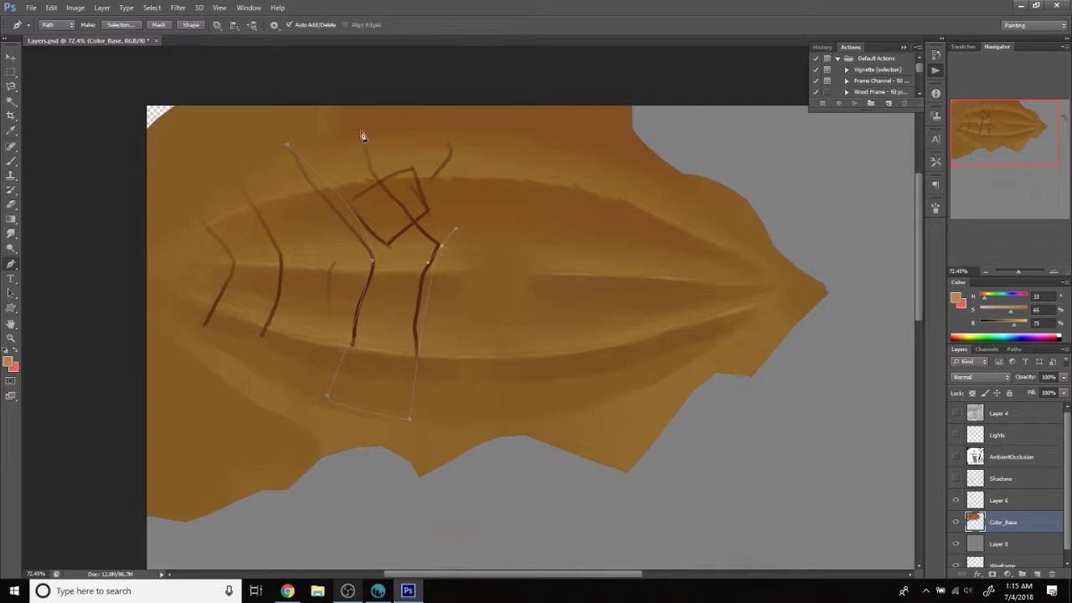
ctrl+click(407, 239)
right_click(351, 195)
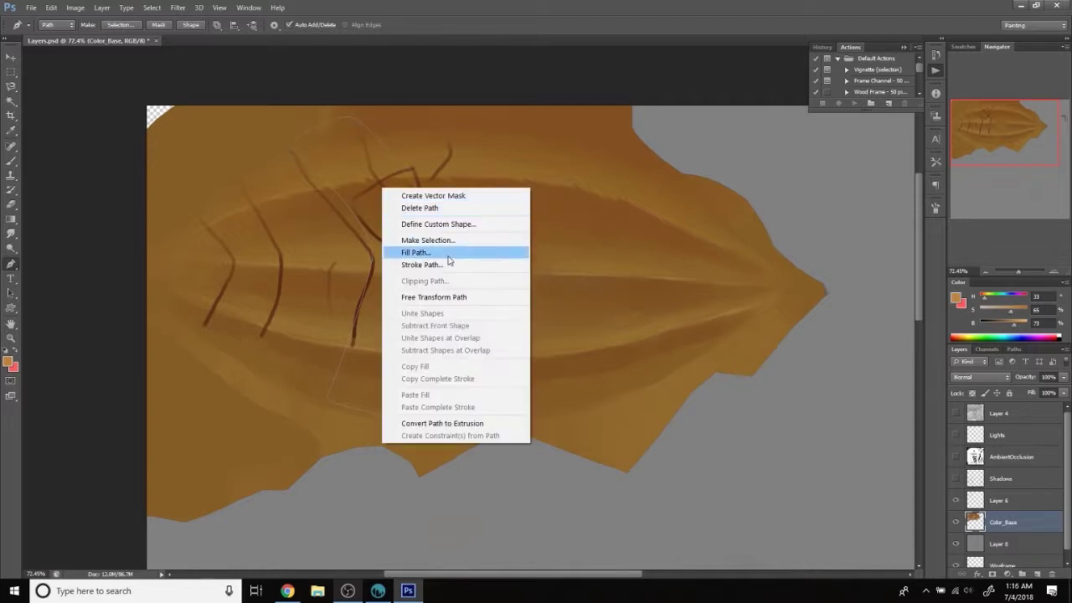
- Turn the band path into a selection and duplicate the Color_Base layer
click(419, 240)
key(Return)
right_click(1004, 521)
click(879, 134)
key(Return)
- Tint the band red with Hue/Saturation and push it toward yellow with Color Balance, then delete everything outside it
click(75, 8)
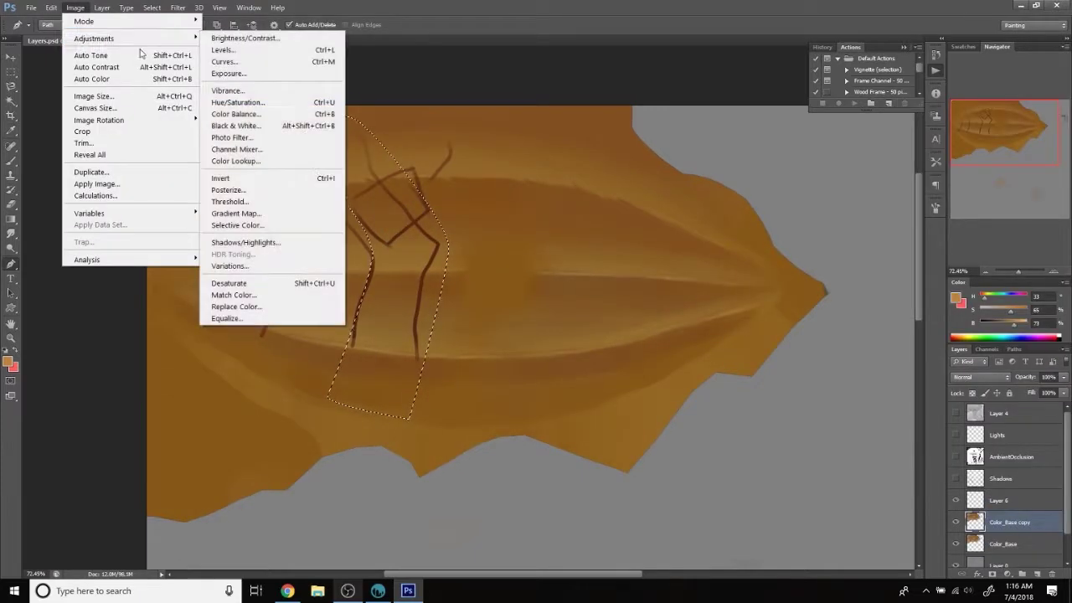
click(247, 102)
drag(737, 322, 731, 326)
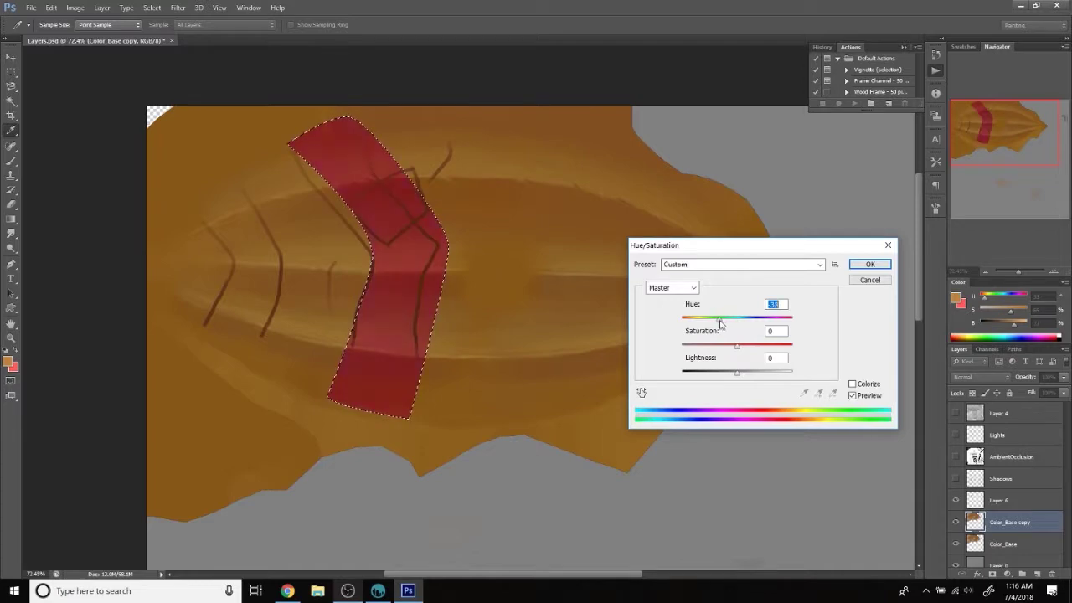
click(869, 265)
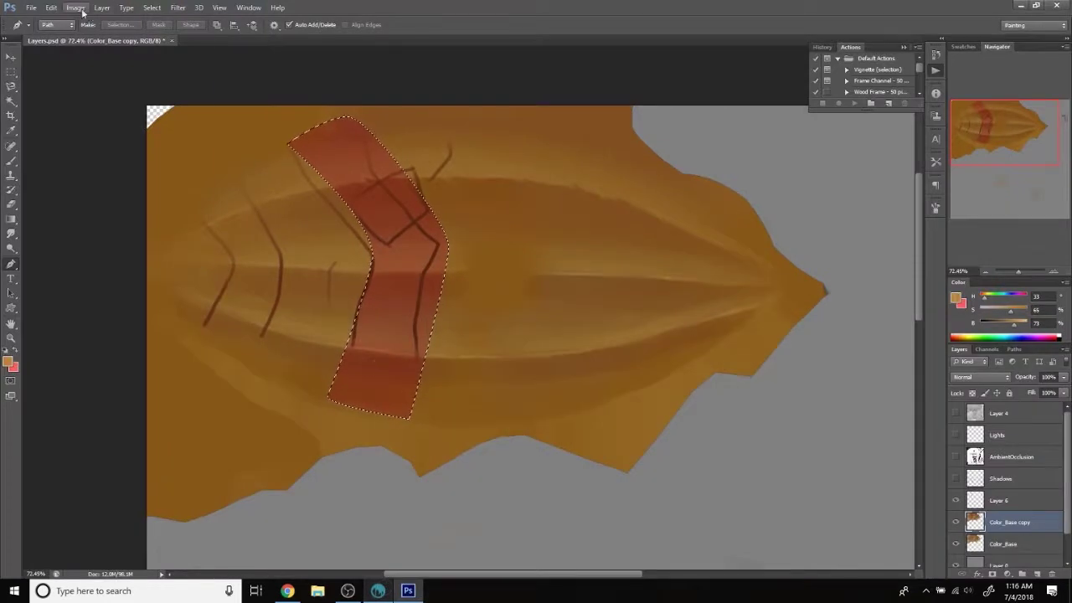
click(76, 7)
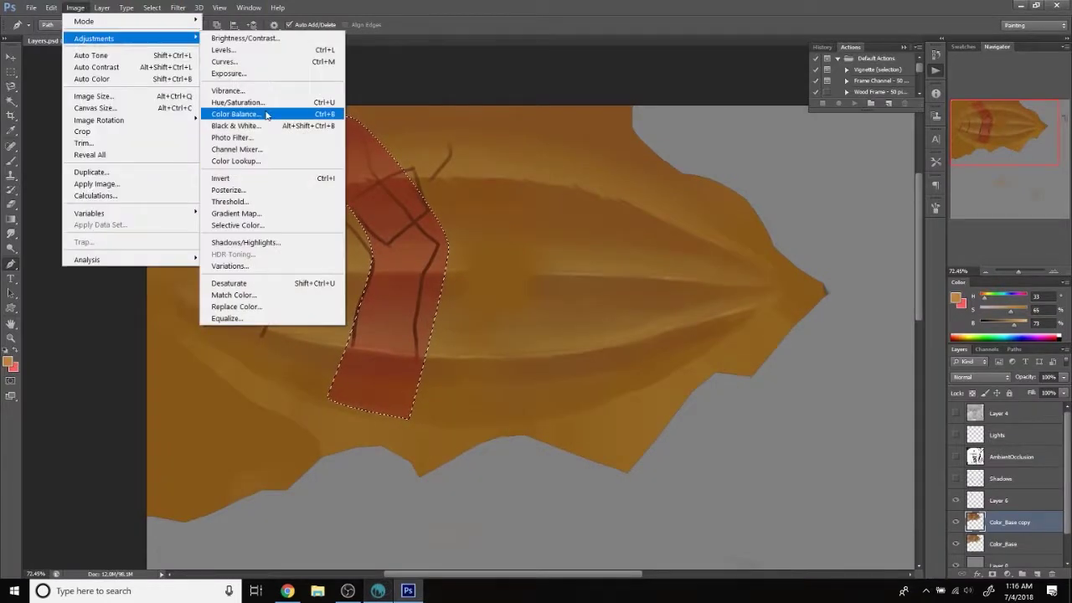
click(251, 108)
drag(830, 486, 820, 490)
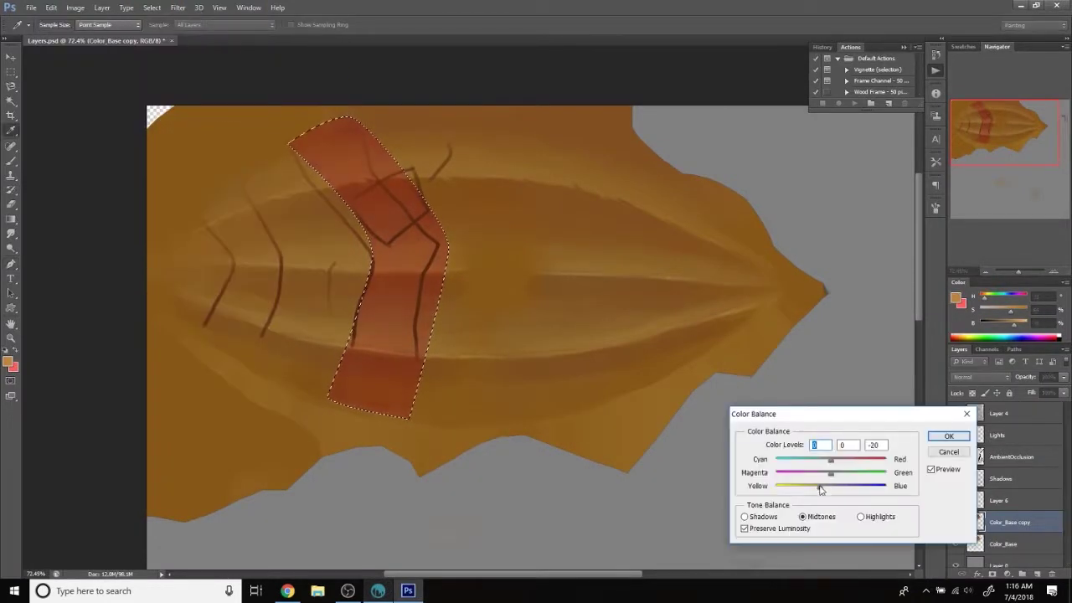
click(948, 437)
click(152, 8)
click(168, 53)
key(Delete)
- Create Color_Base copy 2 and select a second bent band near the hull's left end
right_click(994, 546)
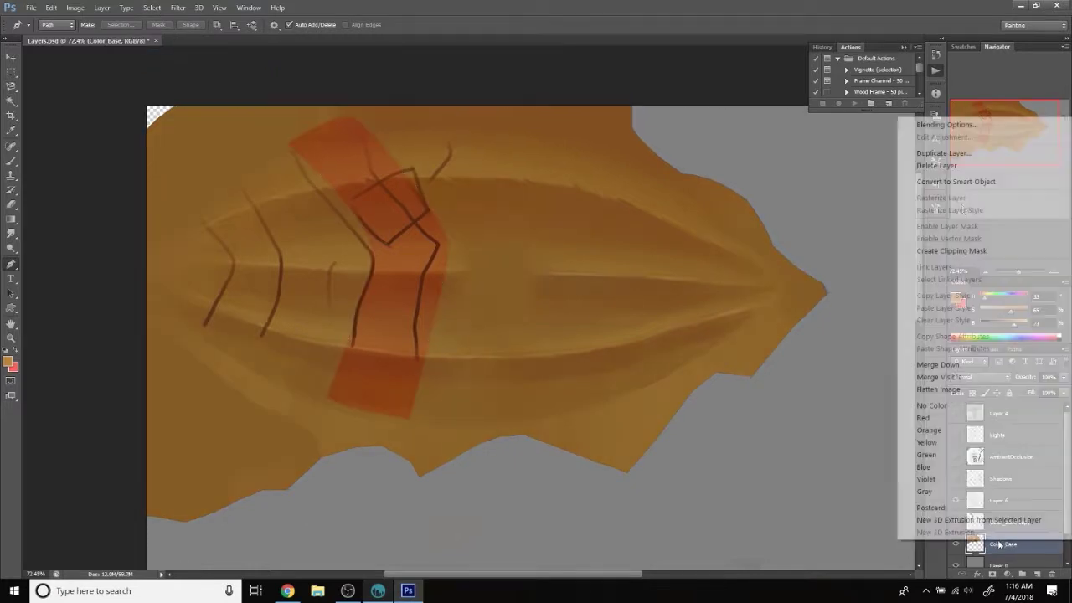
click(952, 155)
key(Return)
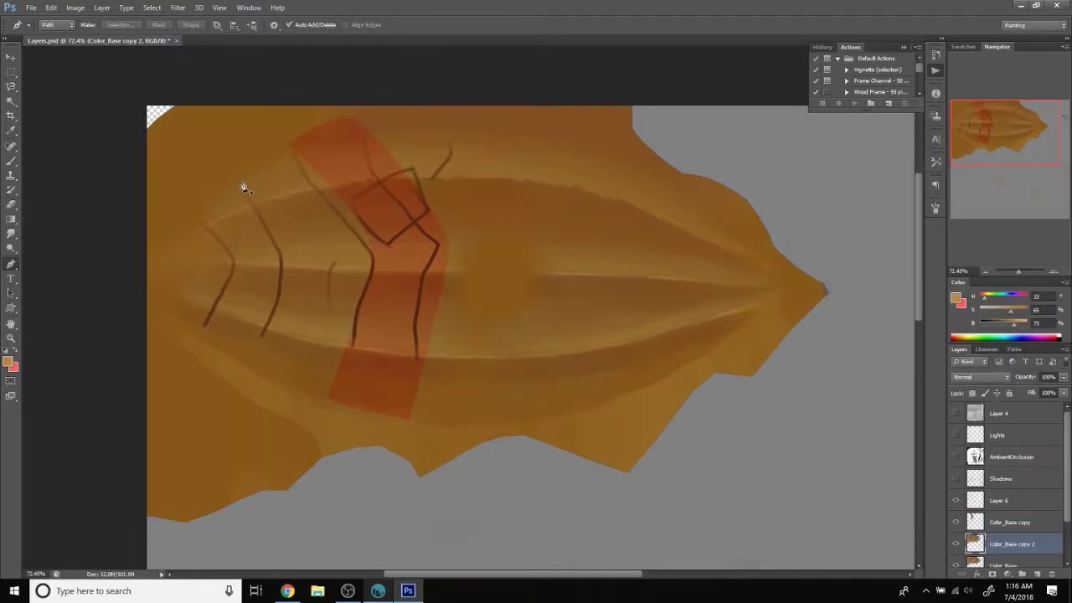
click(232, 172)
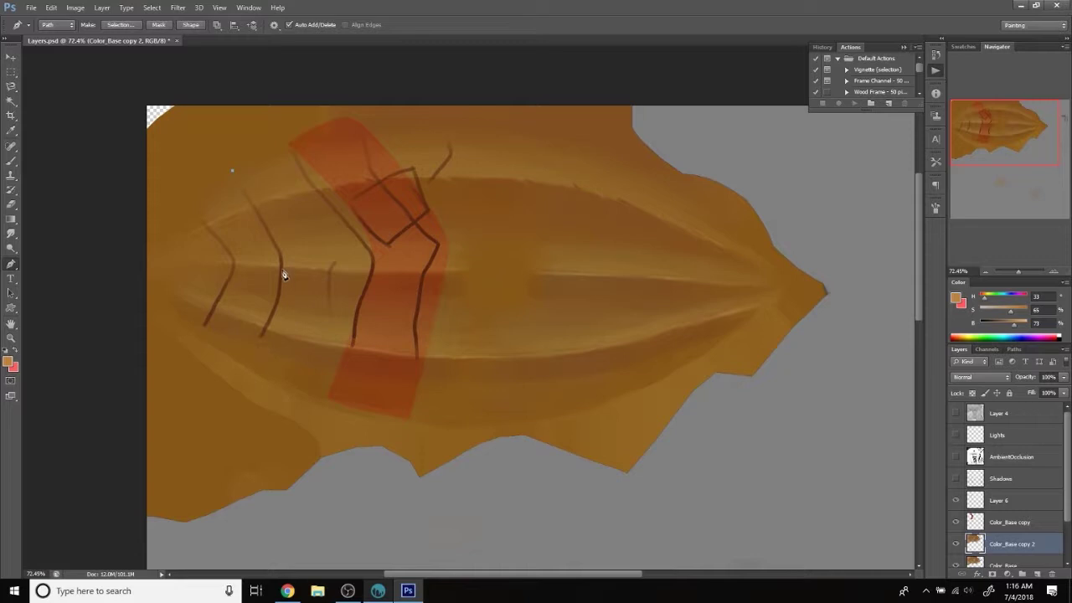
click(249, 359)
click(235, 382)
click(191, 331)
right_click(247, 214)
click(285, 274)
click(605, 175)
- Tint the left band red-orange with Hue/Saturation and Color Balance, then deselect
click(75, 7)
click(238, 102)
drag(737, 319, 729, 319)
click(862, 264)
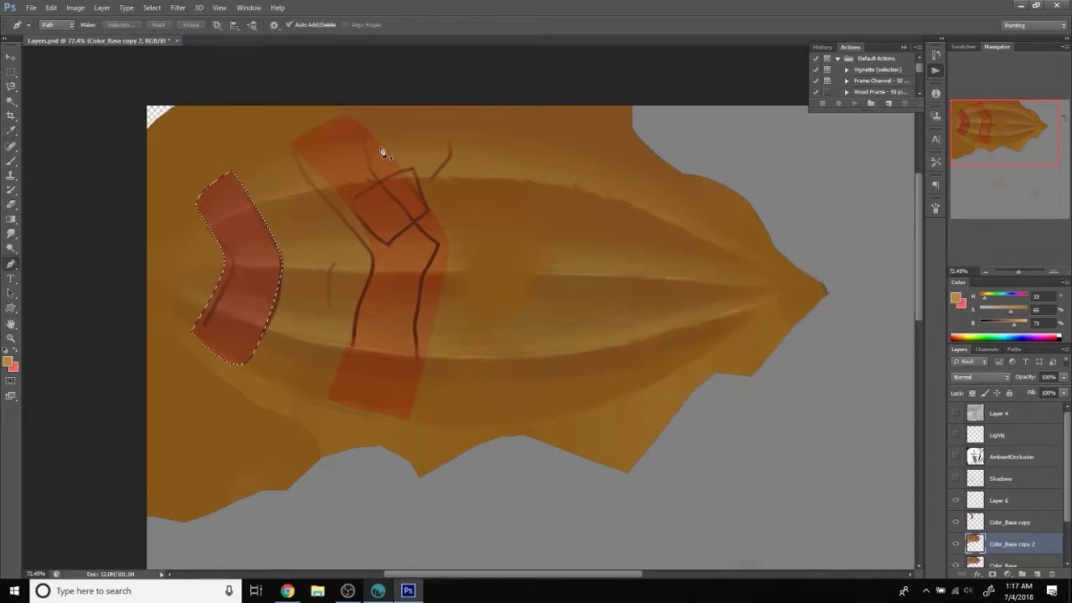
click(76, 8)
click(237, 117)
drag(831, 486, 825, 489)
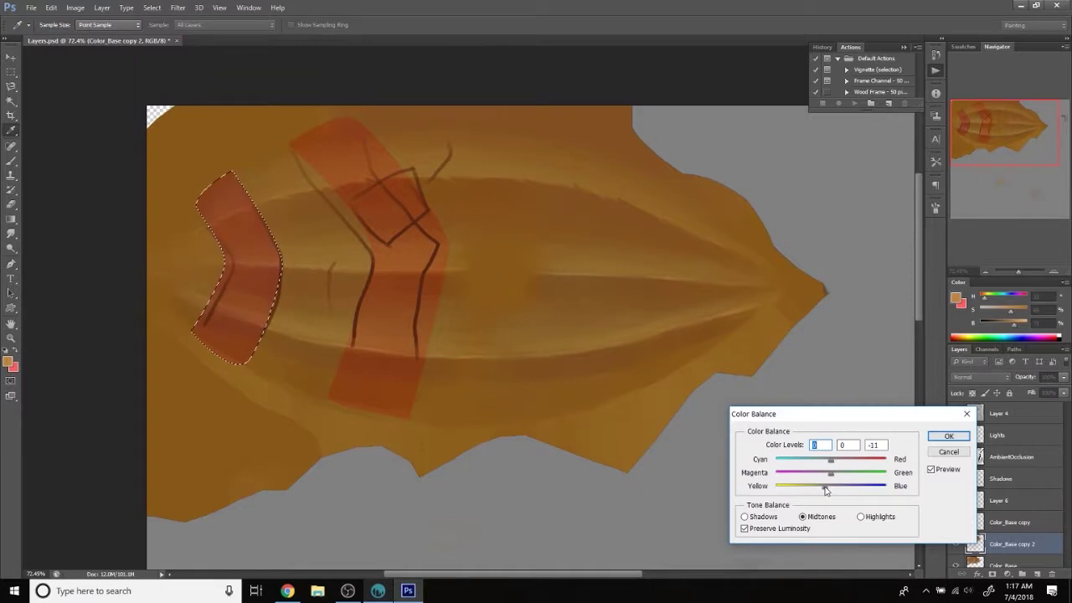
key(Return)
click(152, 7)
click(151, 7)
key(ctrl+d)
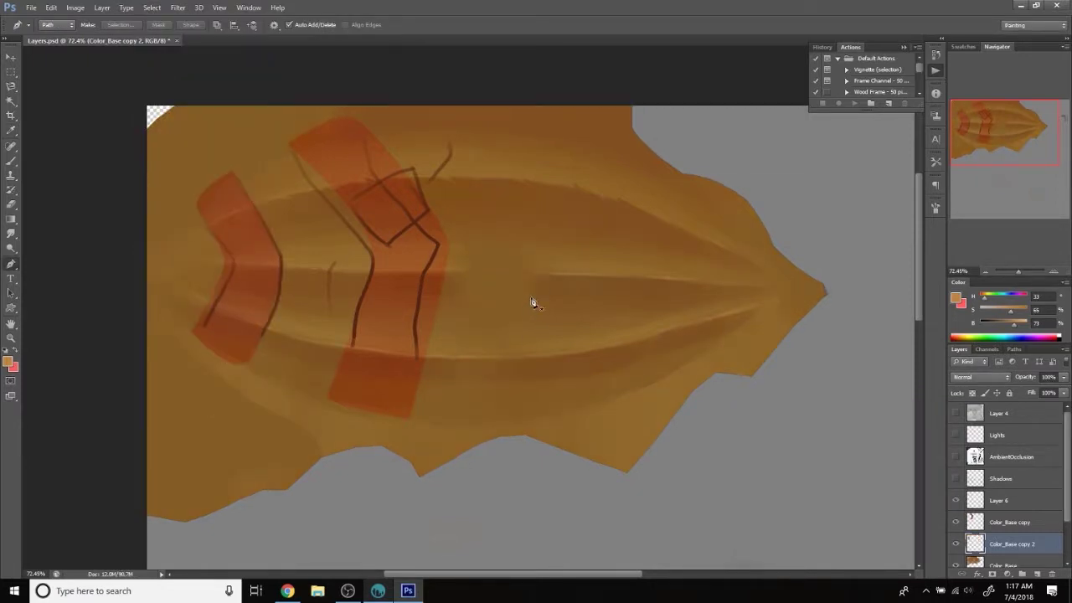
- Duplicate Color_Base copy 2 and compare the painting against the 3D-Coat model
right_click(1011, 543)
click(930, 147)
key(Return)
click(377, 590)
click(378, 591)
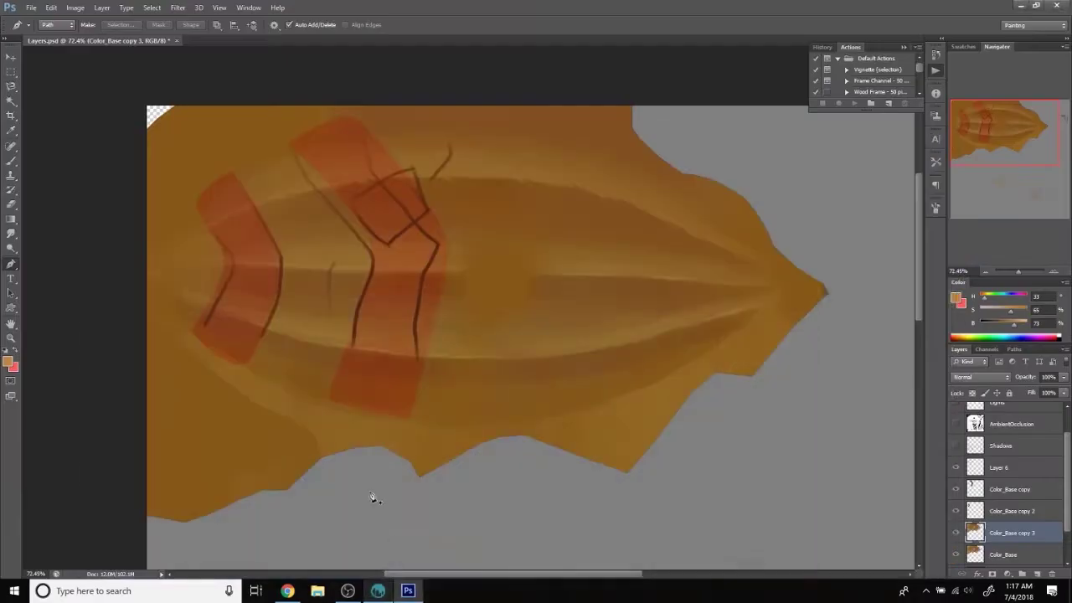
click(381, 592)
click(381, 592)
- Select the hull's right section with a pen path and lower its saturation
click(443, 126)
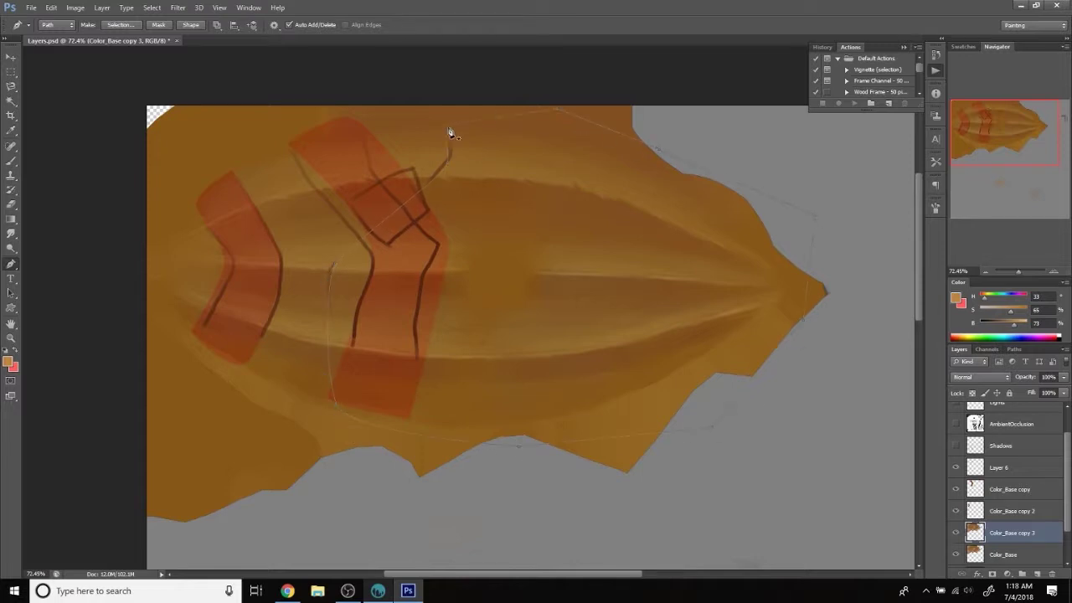
right_click(486, 223)
click(546, 285)
click(604, 174)
click(87, 10)
click(369, 110)
drag(737, 344, 704, 352)
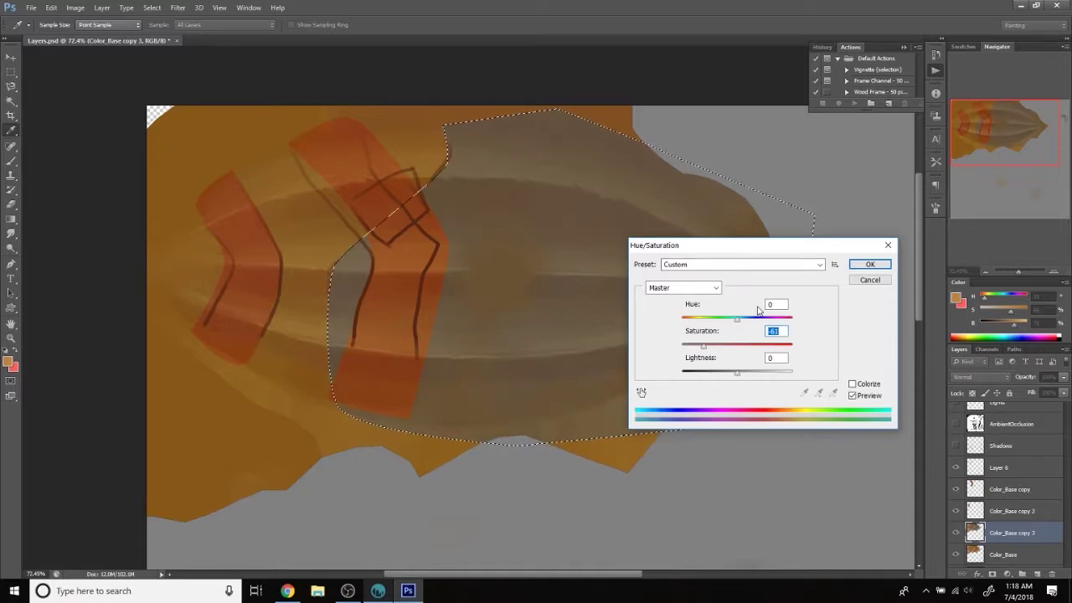
click(869, 264)
- Brighten the right section's midtones with Curves and check it in 3D-Coat
click(74, 8)
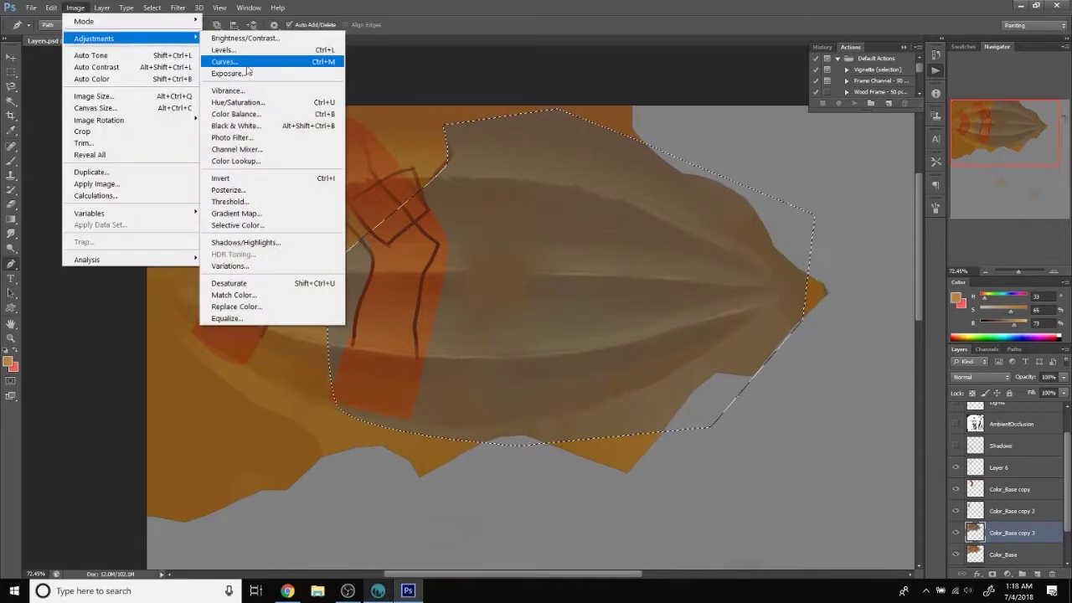
click(377, 63)
drag(825, 356, 825, 345)
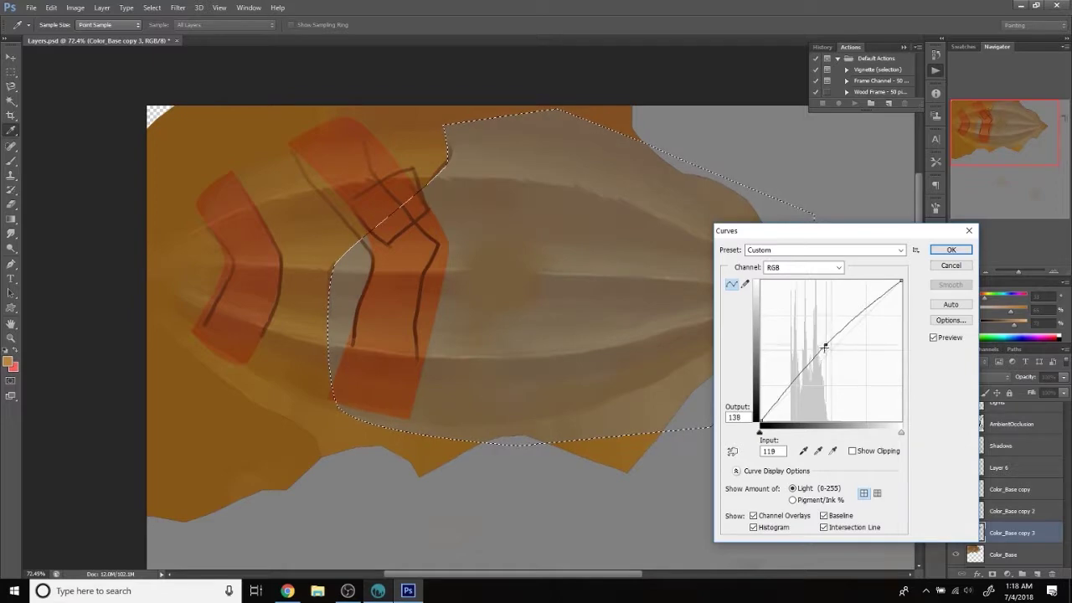
key(Return)
click(378, 590)
click(408, 590)
- Apply Levels with input values 10 and 242 to the right section, then deselect
click(75, 7)
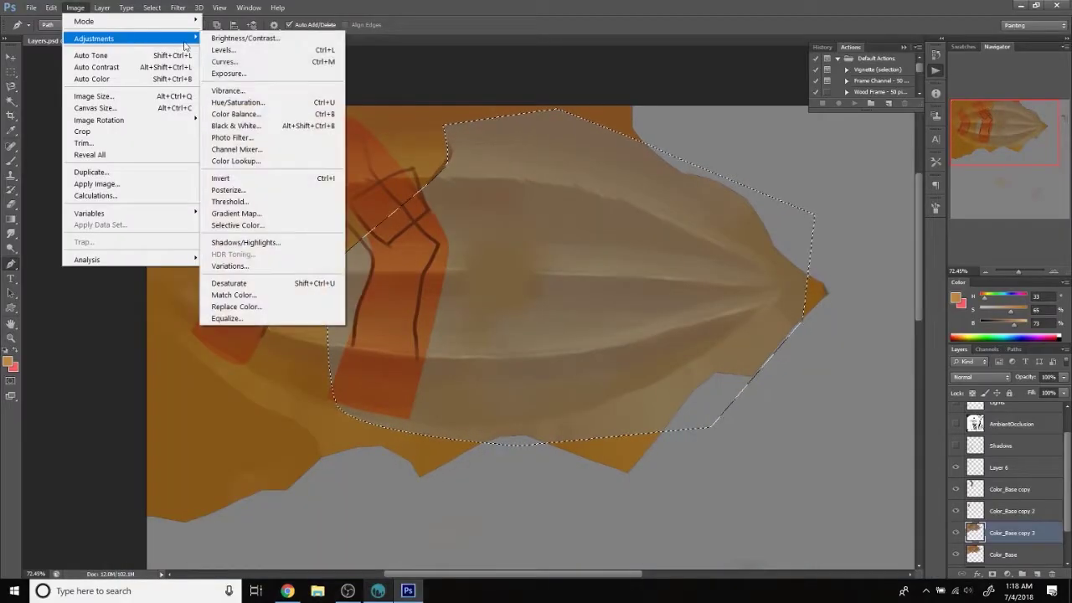
click(257, 55)
text(10)
key(Tab)
key(Tab)
text(242)
key(Return)
key(p)
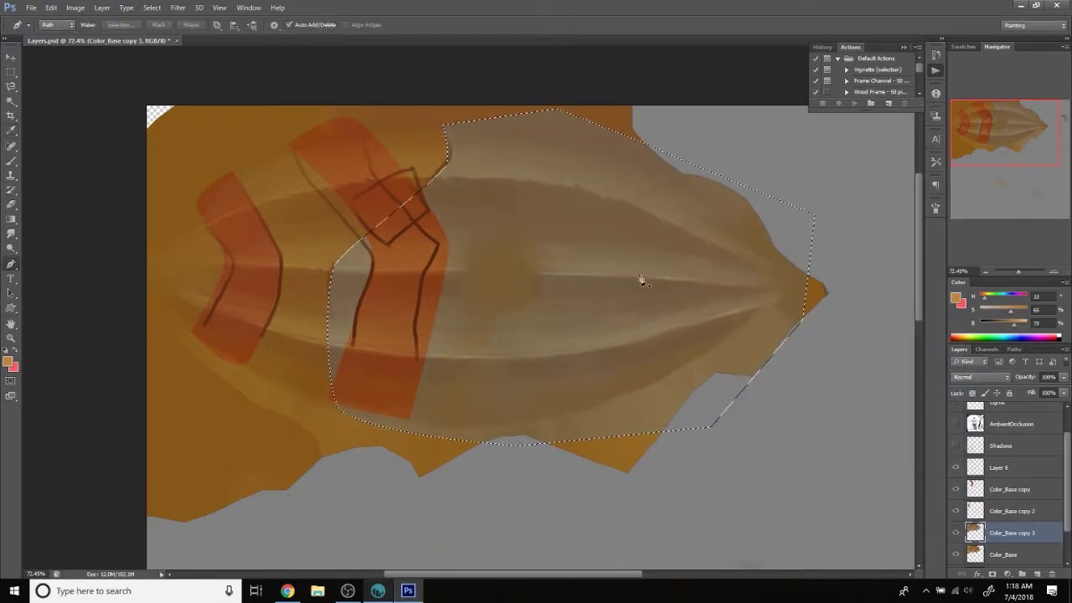
click(151, 8)
click(171, 55)
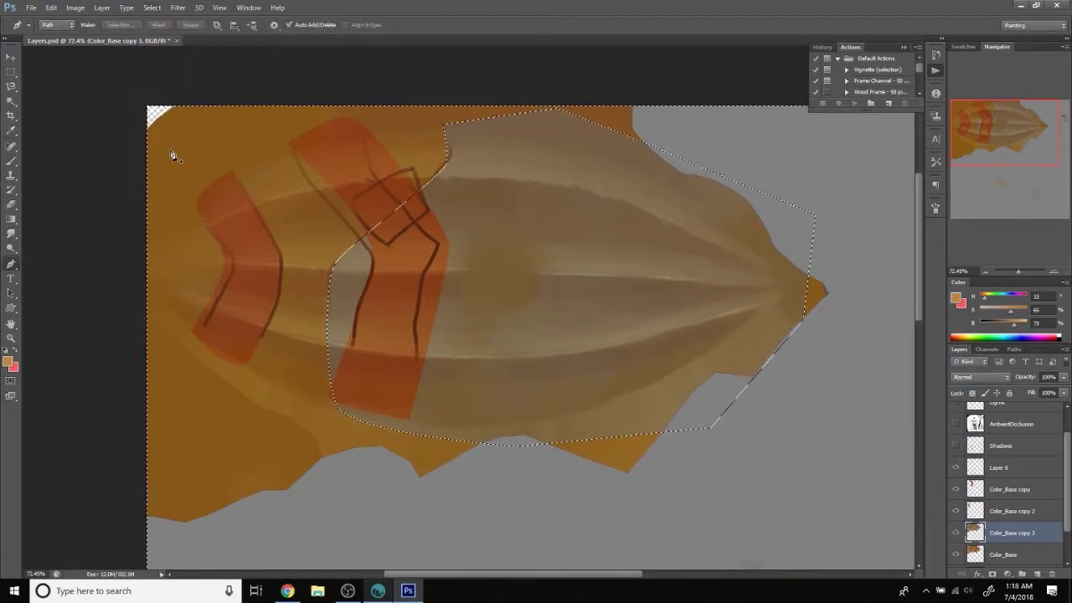
- Duplicate Color_Base as Color_Base copy 4 and start a path around the diamond patch
click(1005, 554)
right_click(1005, 554)
click(963, 172)
key(Return)
click(348, 200)
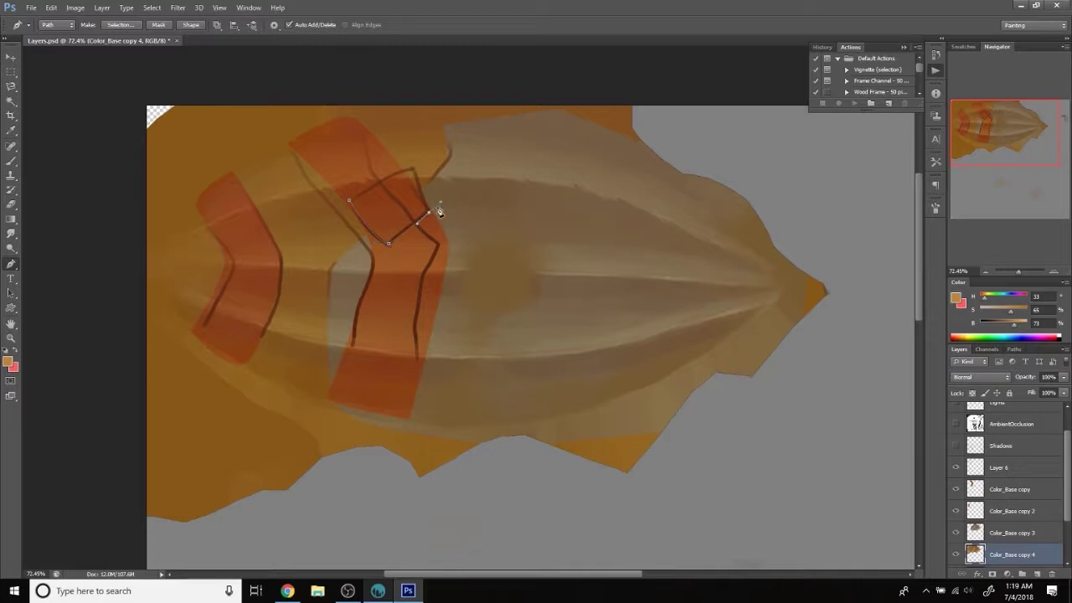
- Turn the finished diamond path into a selection and hide the red stripe layers
drag(448, 201, 449, 199)
right_click(368, 207)
click(431, 252)
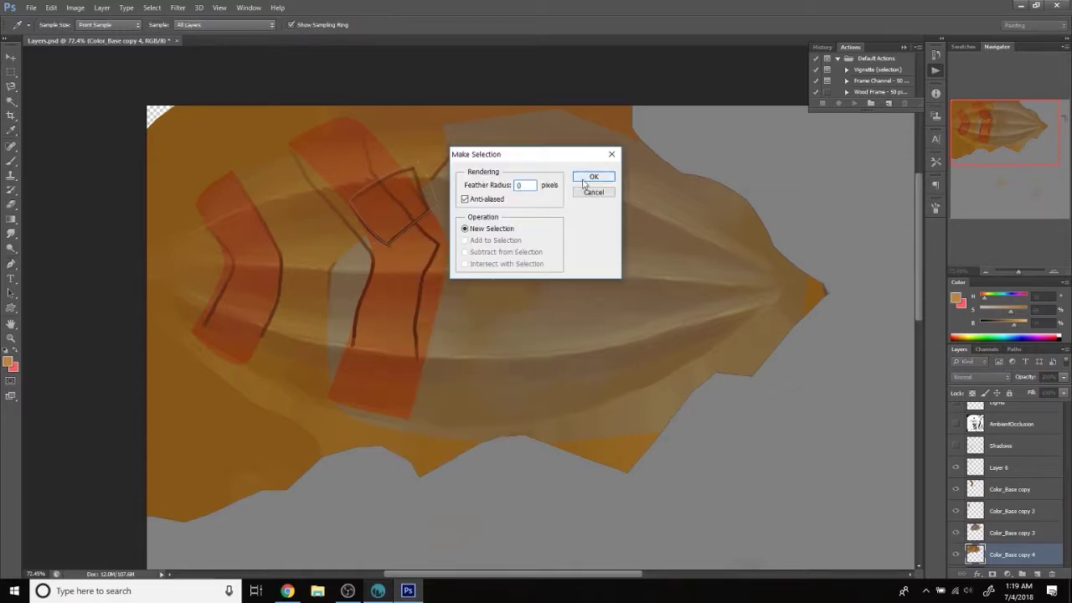
click(593, 175)
drag(955, 489, 955, 532)
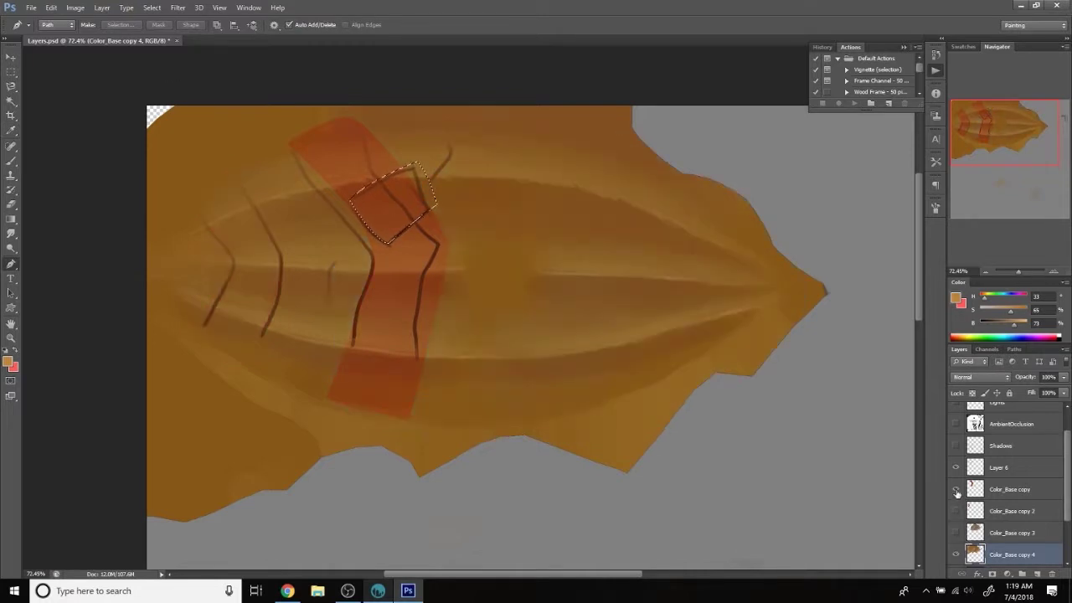
- Shift the diamond patch's hue to teal with Hue/Saturation and deselect
click(75, 7)
mouse_move(98, 55)
click(251, 98)
mouse_move(736, 319)
mouse_down()
mouse_move(788, 326)
mouse_move(778, 328)
mouse_up()
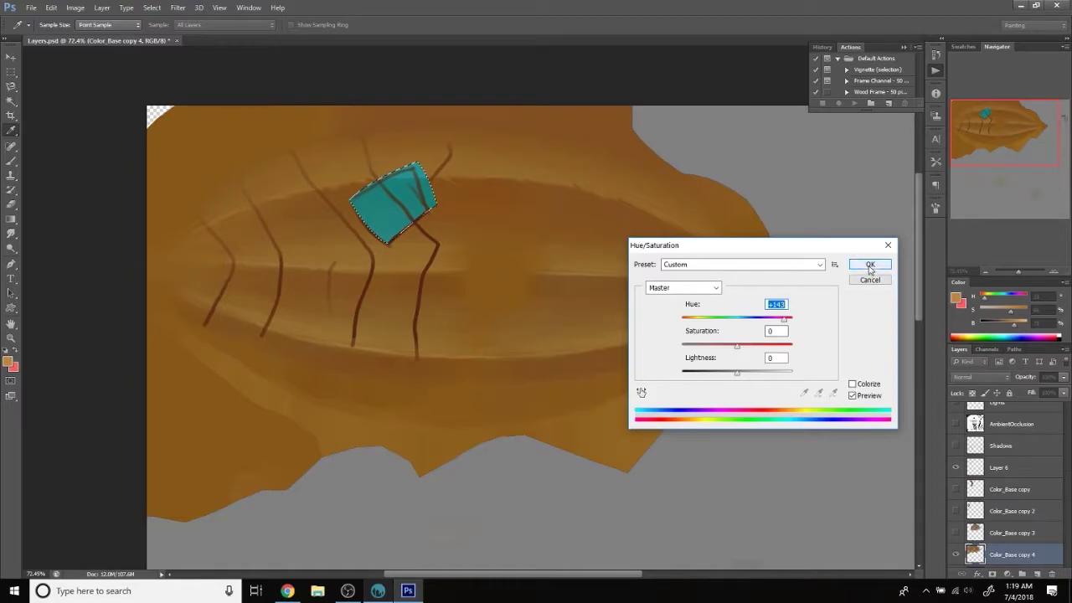
click(379, 590)
click(408, 591)
click(869, 267)
click(151, 8)
click(168, 54)
key(ctrl+d)
- Hide the brown seam lines, show the stripe layers, and move Color_Base copy 4 above Color_Base copy
click(955, 467)
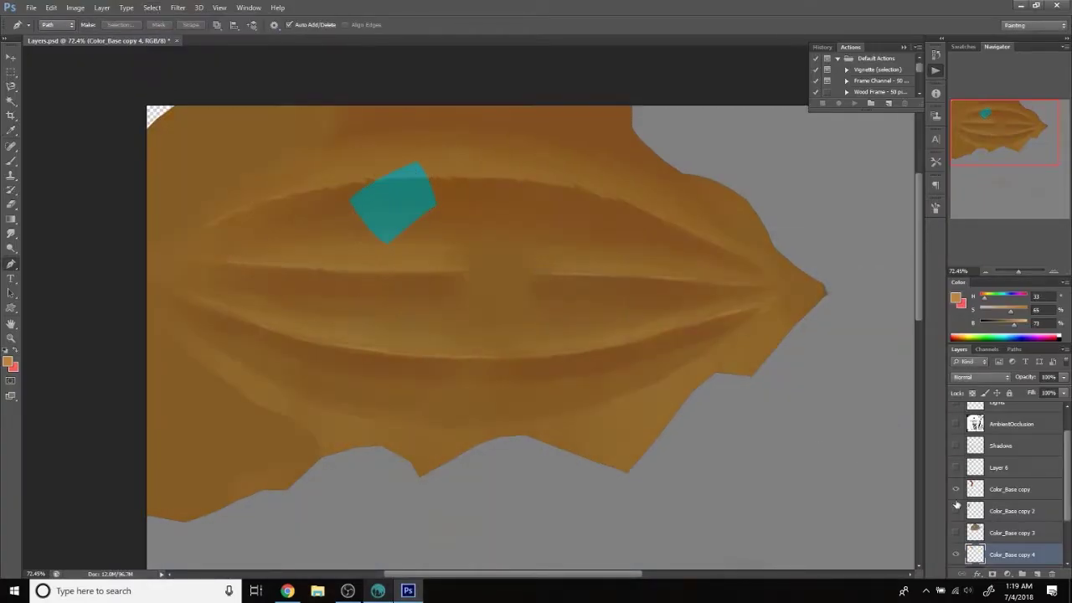
drag(955, 489, 955, 532)
drag(1008, 554, 1009, 469)
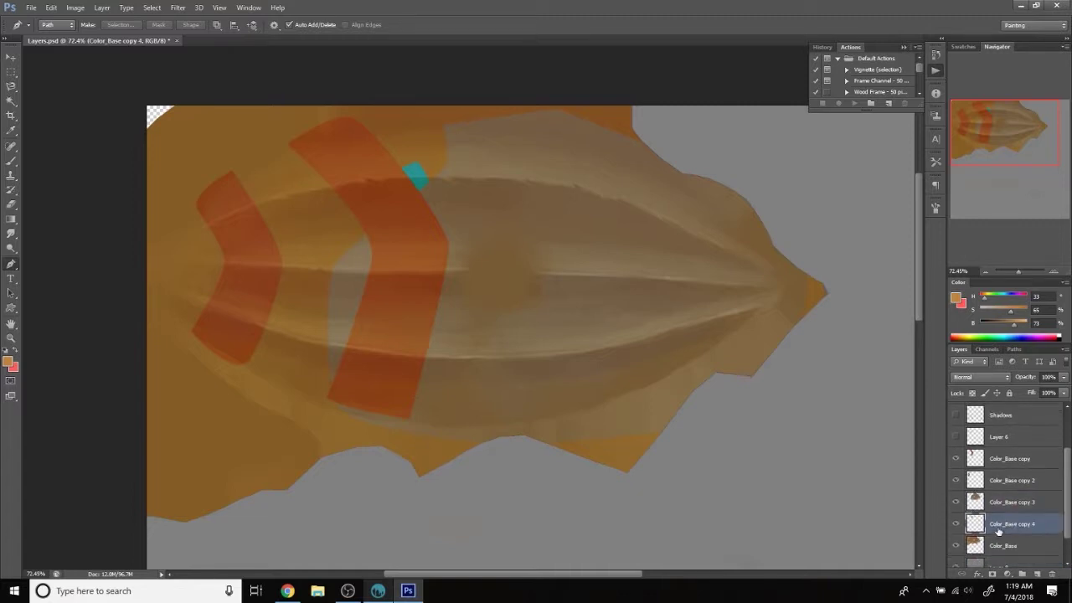
drag(537, 262, 538, 277)
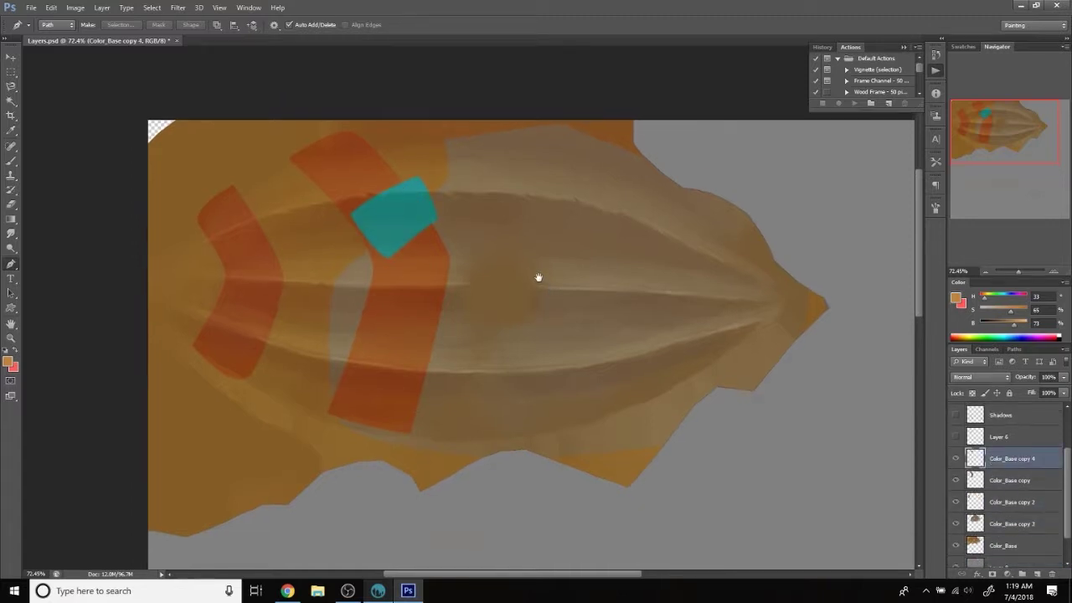
- Merge the stripe copies into Color_Base copy 4 and delete the original Color_Base layer
right_click(1020, 550)
click(931, 156)
key(Return)
shift+click(1021, 442)
right_click(1047, 503)
click(946, 444)
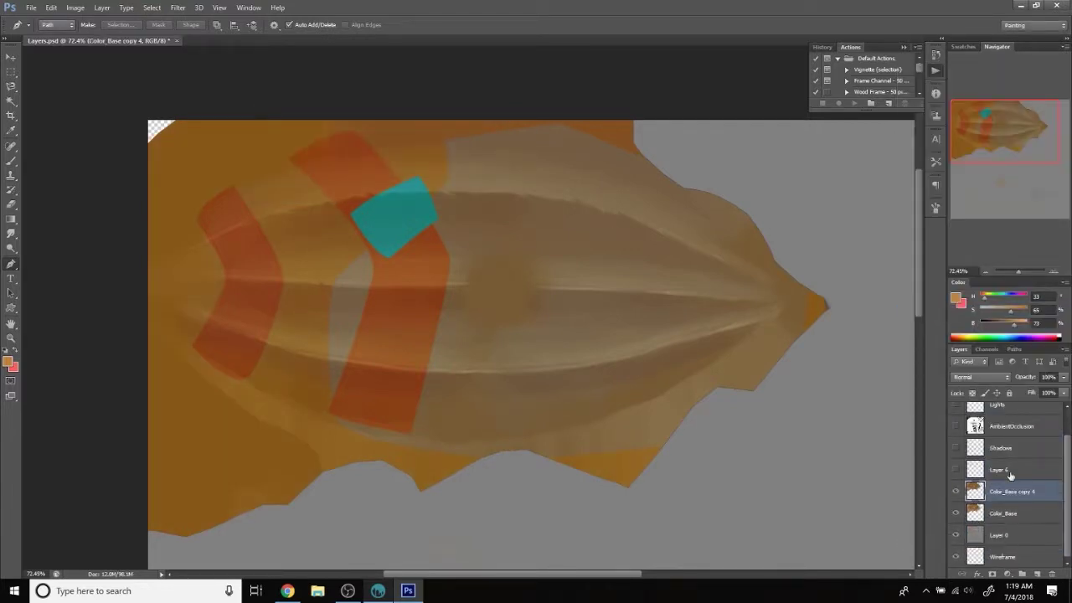
drag(1002, 513, 1051, 575)
click(1026, 517)
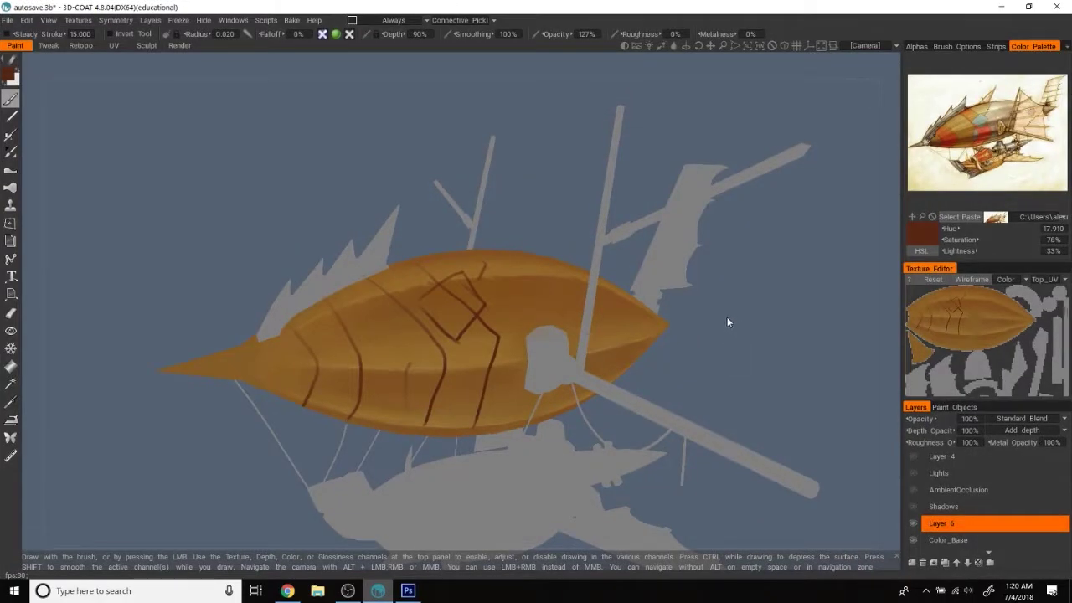
- Select Color_Base copy 4 and paint sampled tan over the upper orange band
mouse_move(728, 339)
mouse_down()
mouse_move(774, 298)
mouse_move(823, 355)
mouse_up()
click(986, 539)
right_drag(480, 301, 519, 256)
key(v)
drag(519, 256, 506, 254)
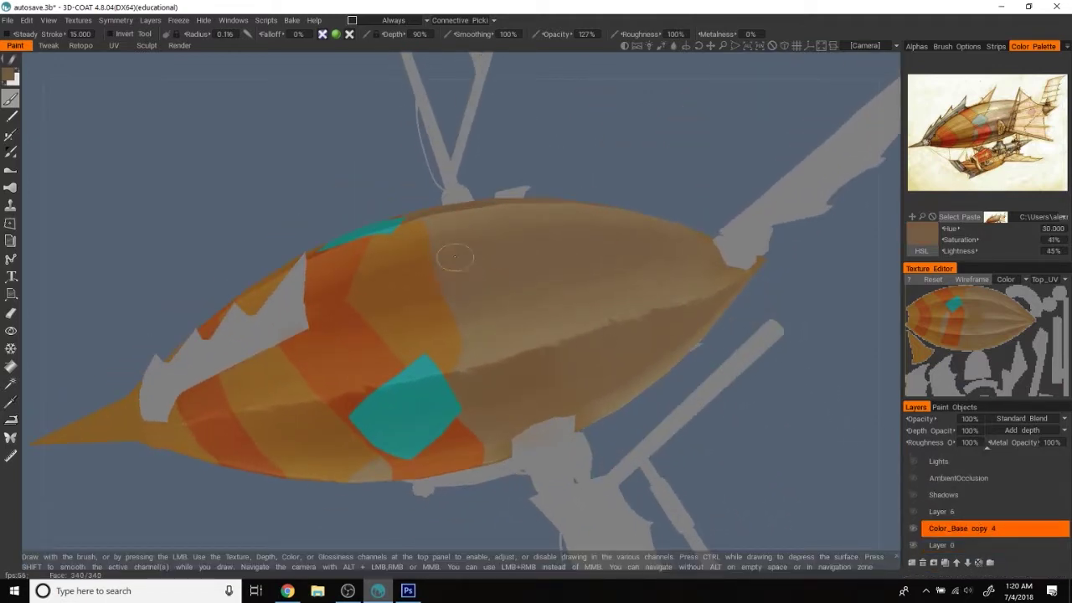
- Paint sampled oranges back over the tan area, shrinking the brush and lowering depth to 64%
drag(629, 148, 618, 153)
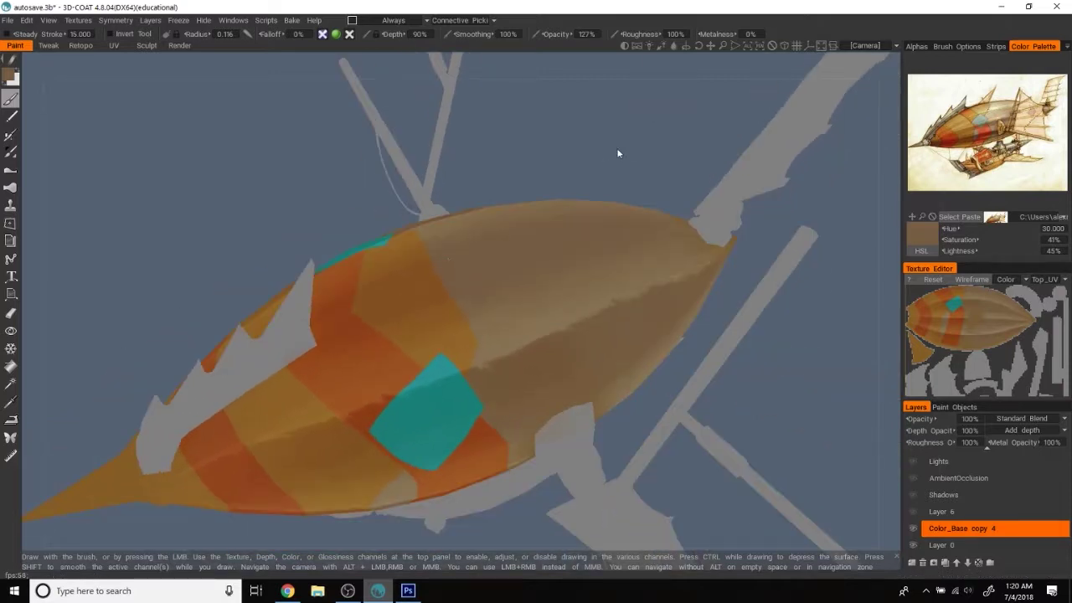
key(v)
mouse_move(454, 276)
mouse_down()
mouse_move(433, 318)
mouse_move(457, 318)
mouse_up()
key(v)
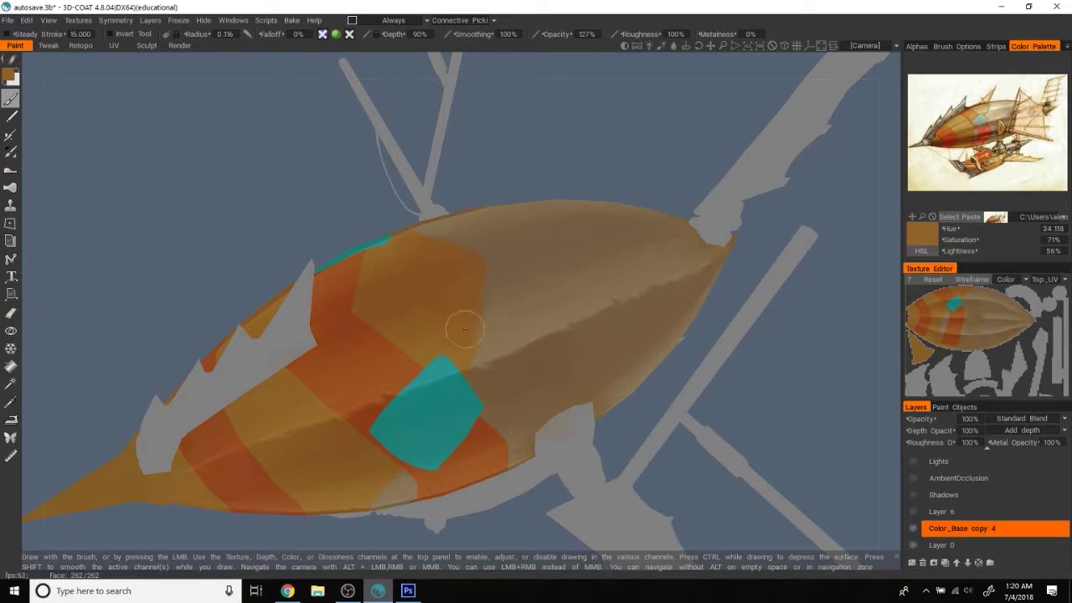
key(v)
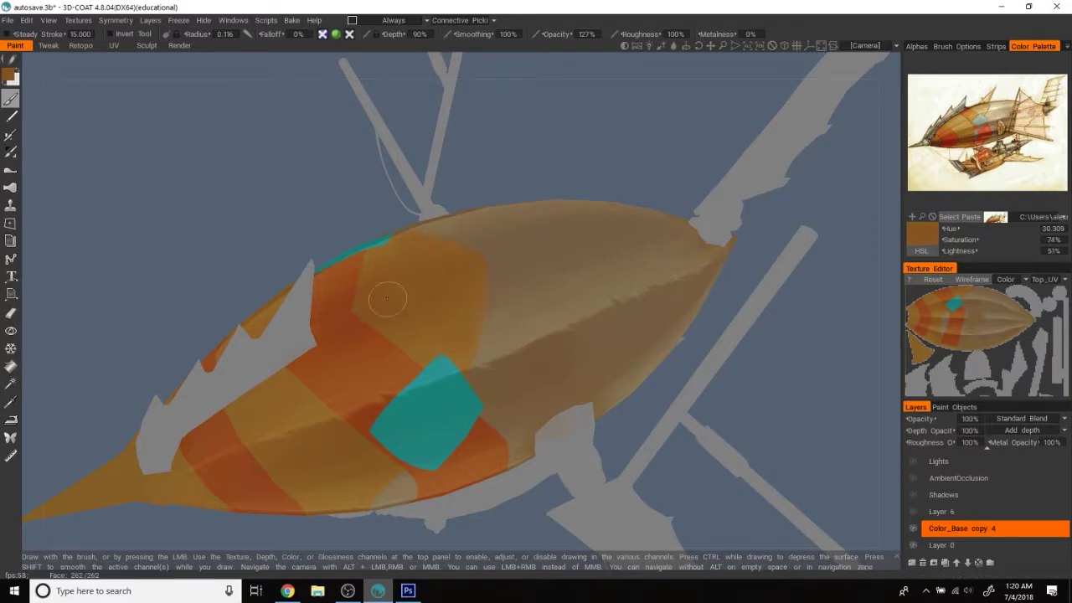
key(v)
key(v)
right_drag(419, 340, 400, 330)
mouse_move(550, 178)
mouse_down()
mouse_move(599, 126)
mouse_move(431, 322)
mouse_up()
right_drag(430, 321, 440, 341)
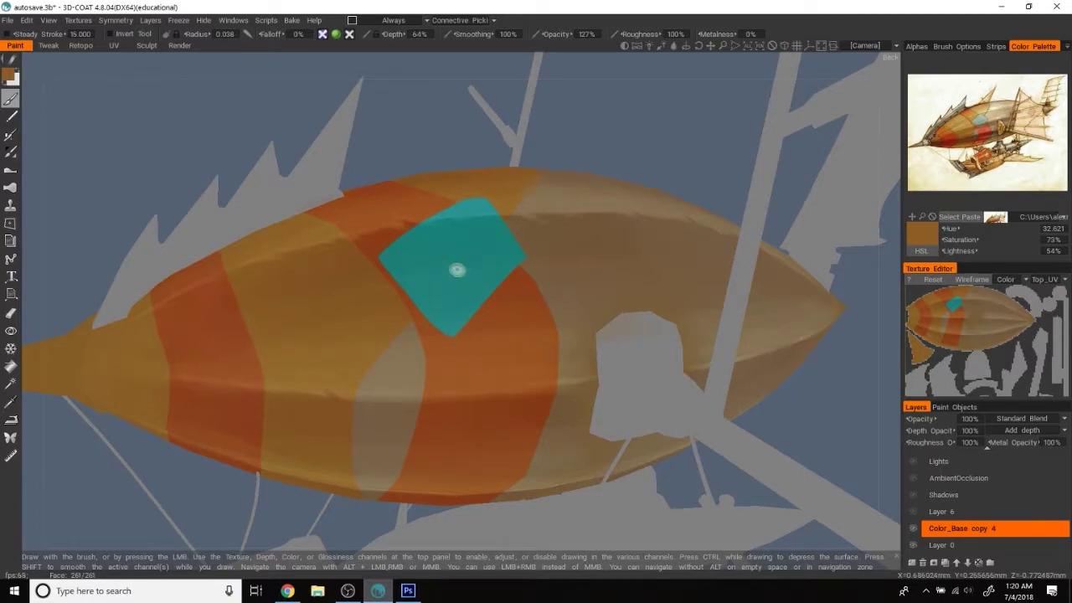
- Paint lighter strokes over the teal diamond patch from a side view
scroll(675, 150, down, 3)
mouse_move(675, 151)
mouse_down()
mouse_move(622, 140)
mouse_move(569, 169)
mouse_move(715, 215)
mouse_move(658, 167)
mouse_move(564, 175)
mouse_move(631, 148)
mouse_move(638, 170)
mouse_move(460, 291)
mouse_up()
scroll(555, 160, up, 3)
scroll(628, 151, up, 2)
mouse_move(453, 251)
mouse_down()
mouse_move(414, 272)
mouse_move(427, 277)
mouse_up()
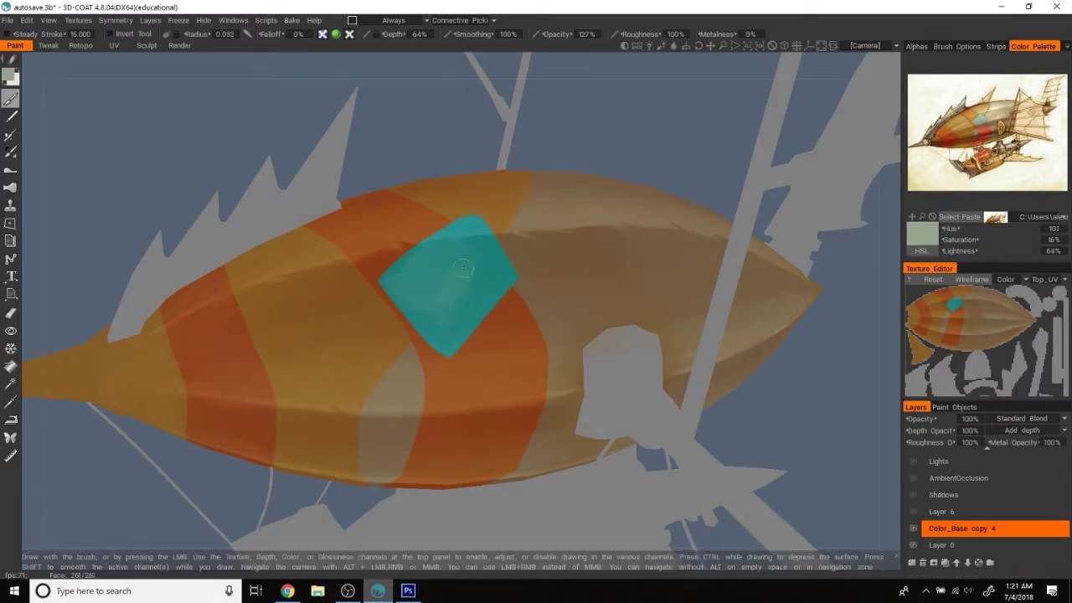
- Sample teal tones from the patch and olive and grey-brown tones from the reference image
alt+drag(484, 256, 502, 242)
scroll(515, 232, up, 3)
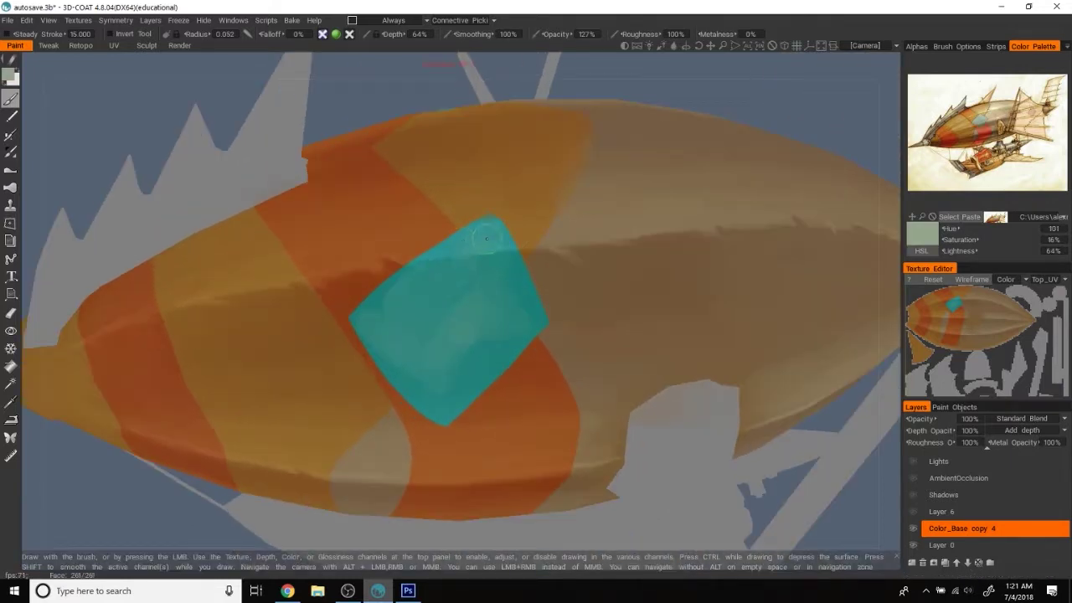
click(984, 128)
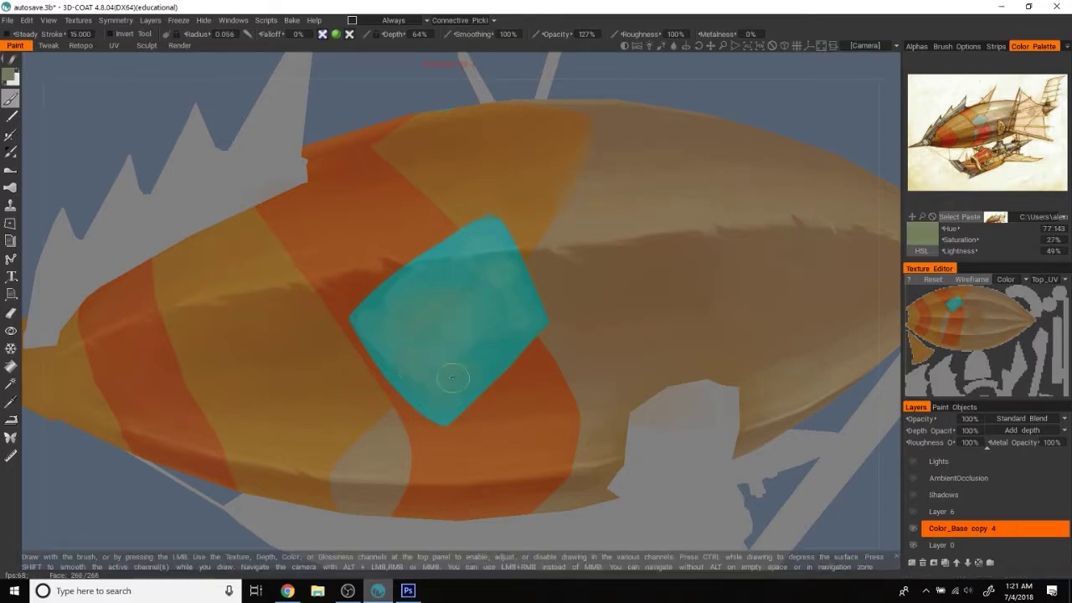
key(v)
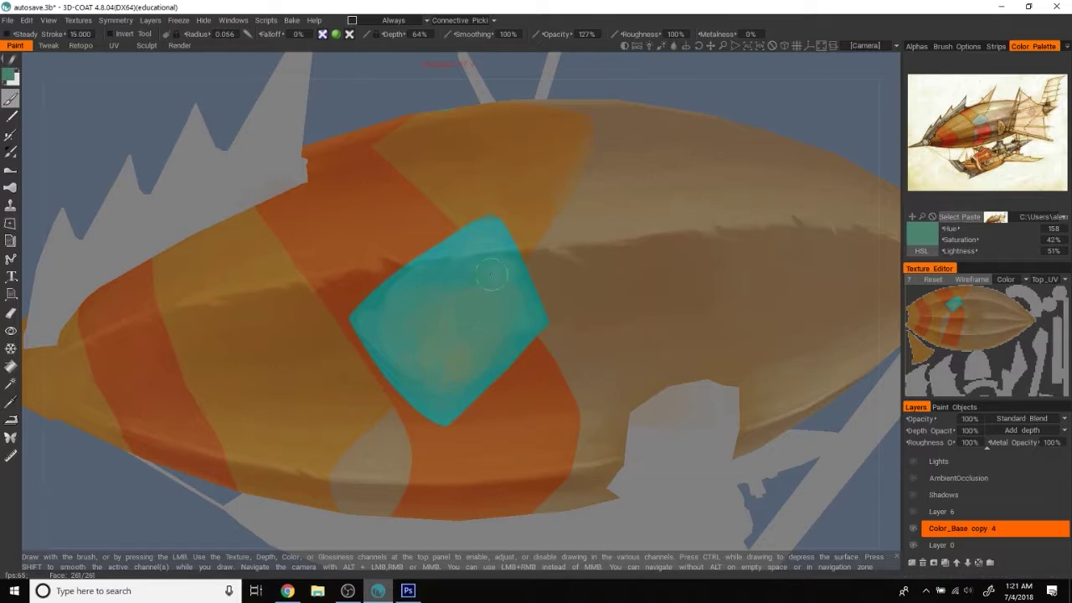
key(v)
key(v)
click(985, 125)
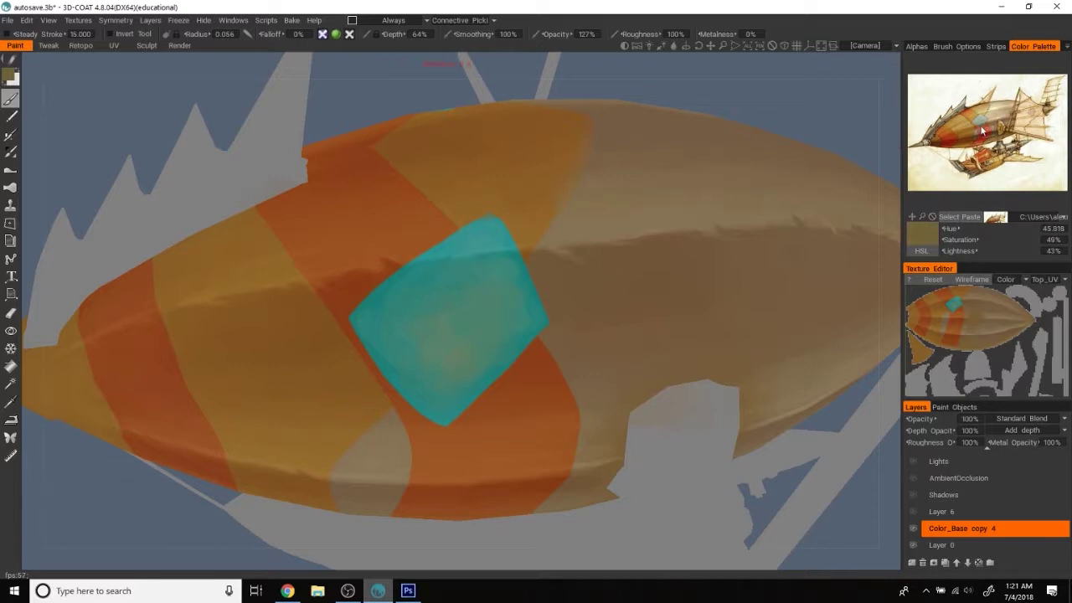
click(984, 130)
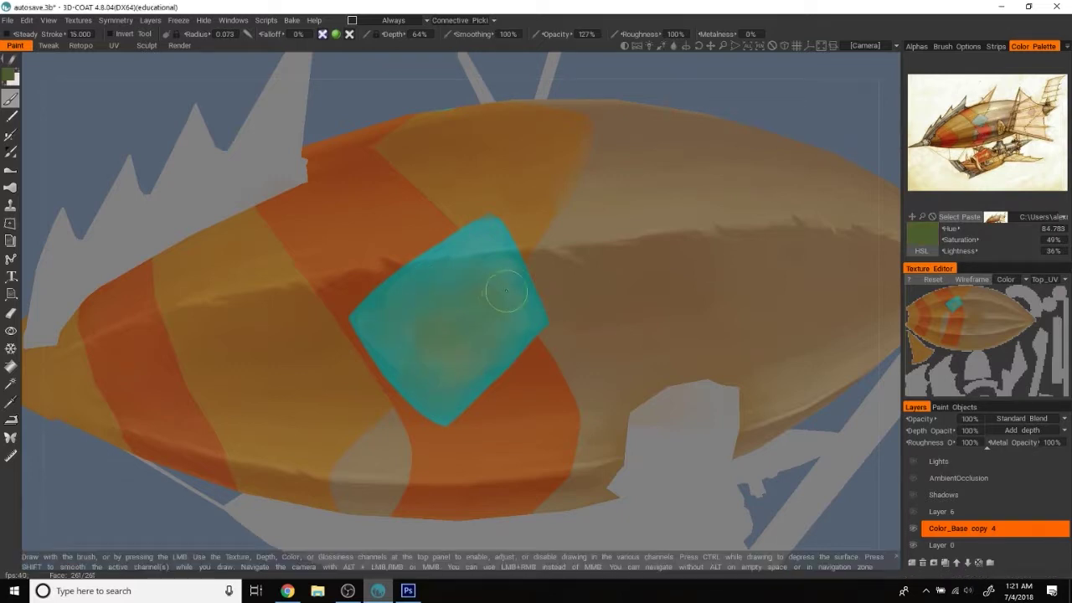
- Repaint the left part of the teal patch with its own teal, using a smaller brush
alt+drag(505, 291, 465, 299)
key(v)
key(v)
drag(383, 311, 402, 292)
right_drag(421, 380, 399, 310)
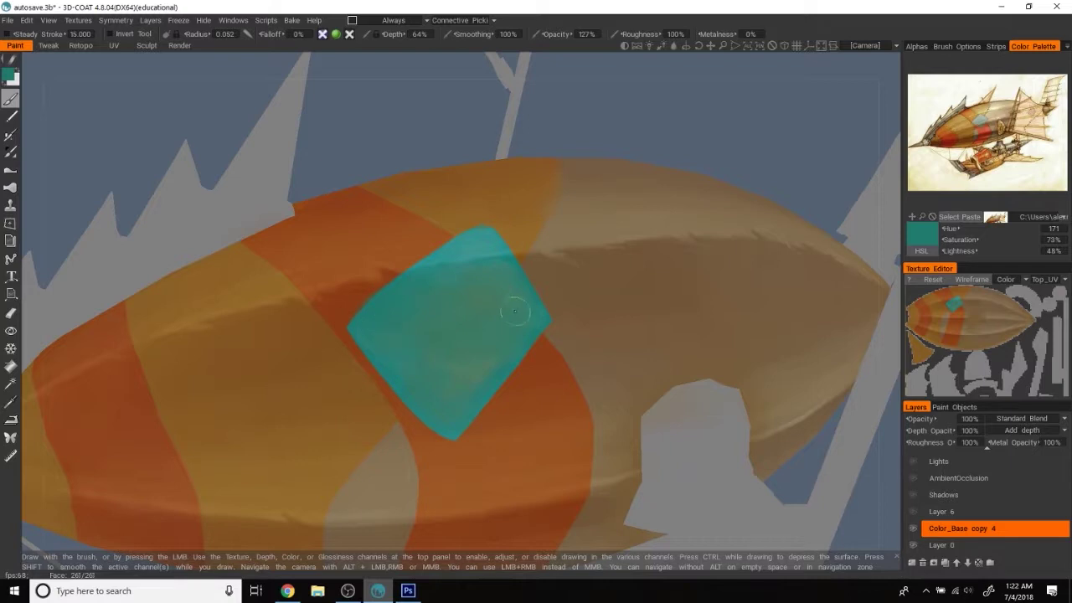
alt+drag(491, 281, 531, 227)
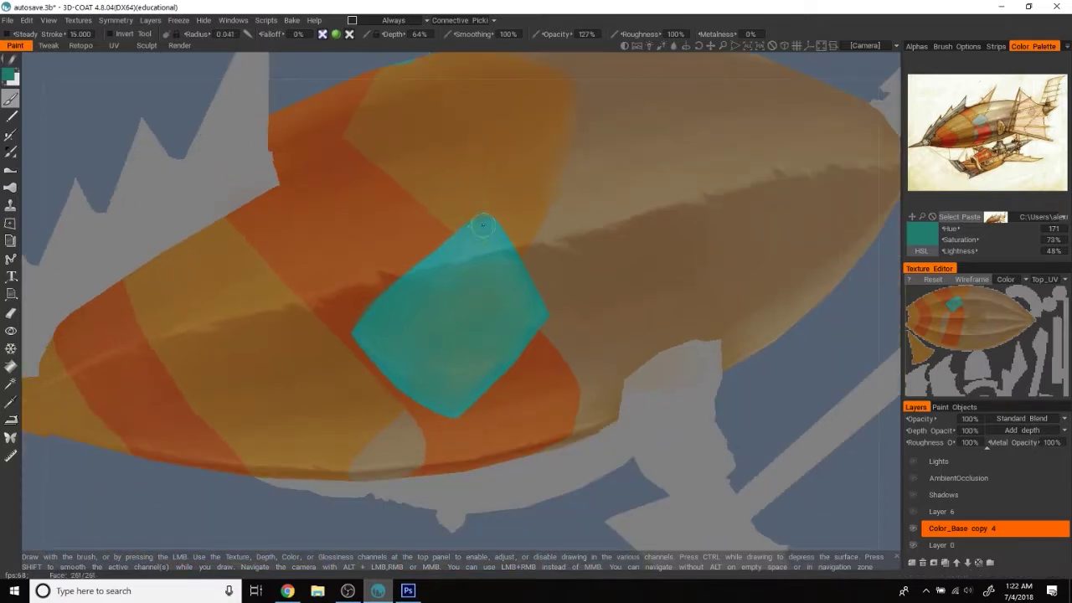
- Take a light grey highlight colour, shrink the brush to 0.01, and check the patch from several angles
key(v)
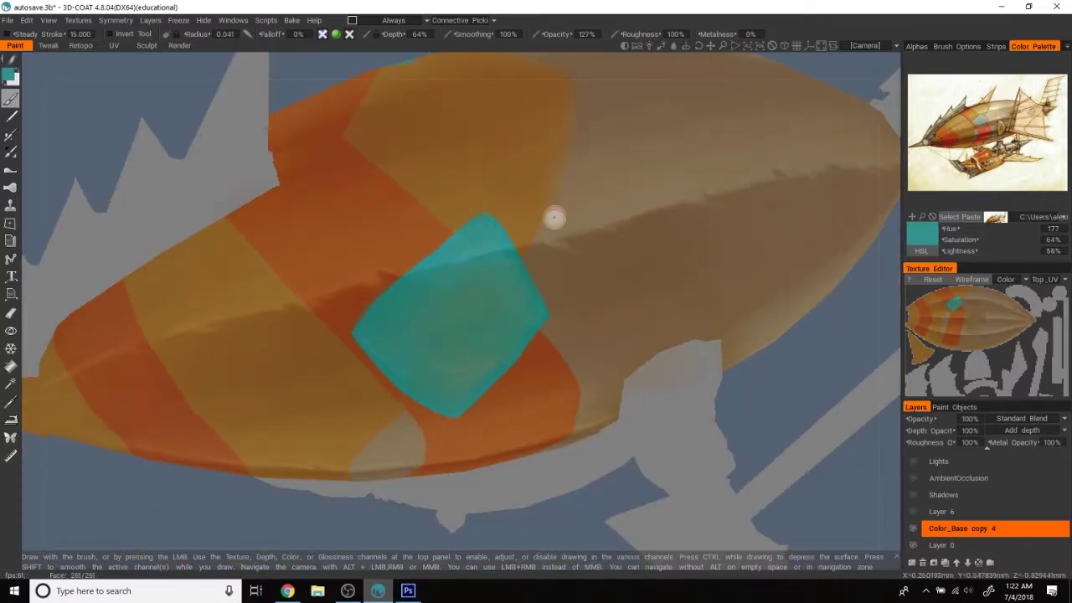
click(982, 120)
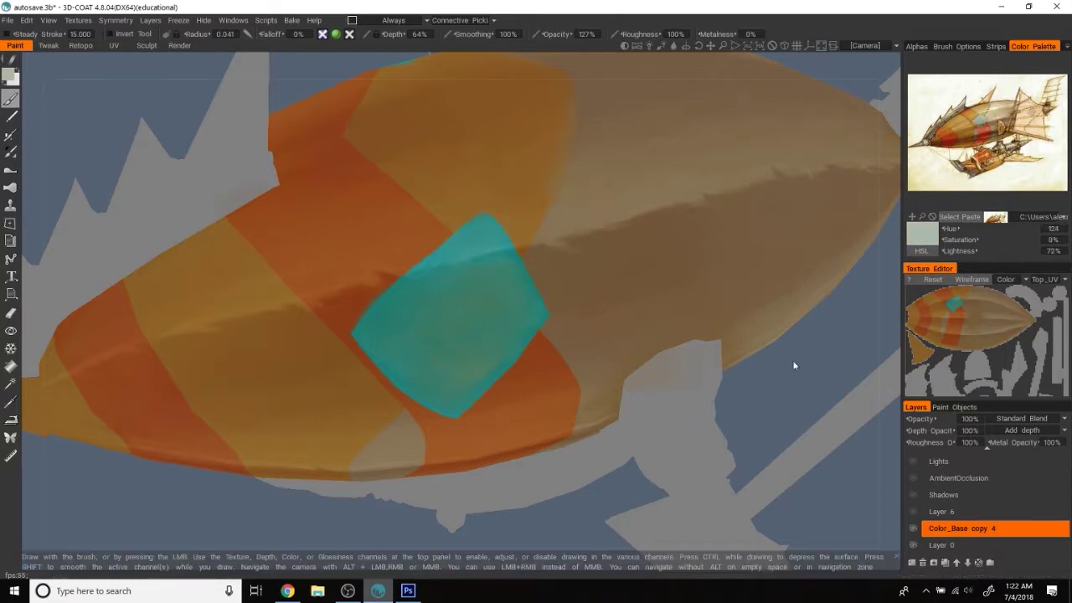
right_drag(508, 240, 468, 254)
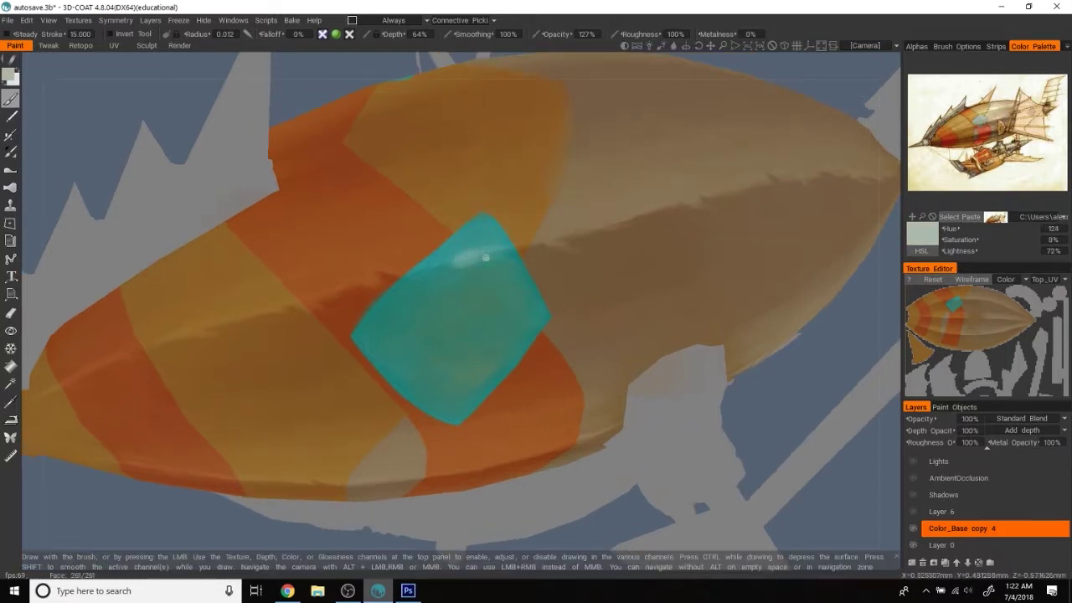
alt+drag(436, 270, 787, 313)
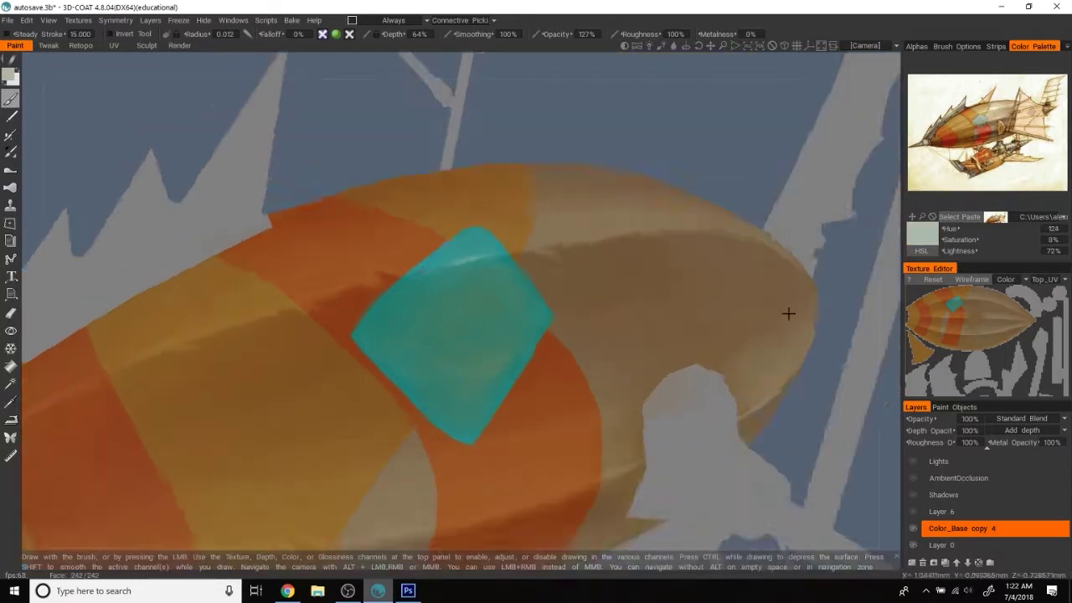
scroll(672, 186, down, 5)
drag(673, 187, 582, 163)
scroll(658, 148, up, 5)
scroll(460, 247, up, 2)
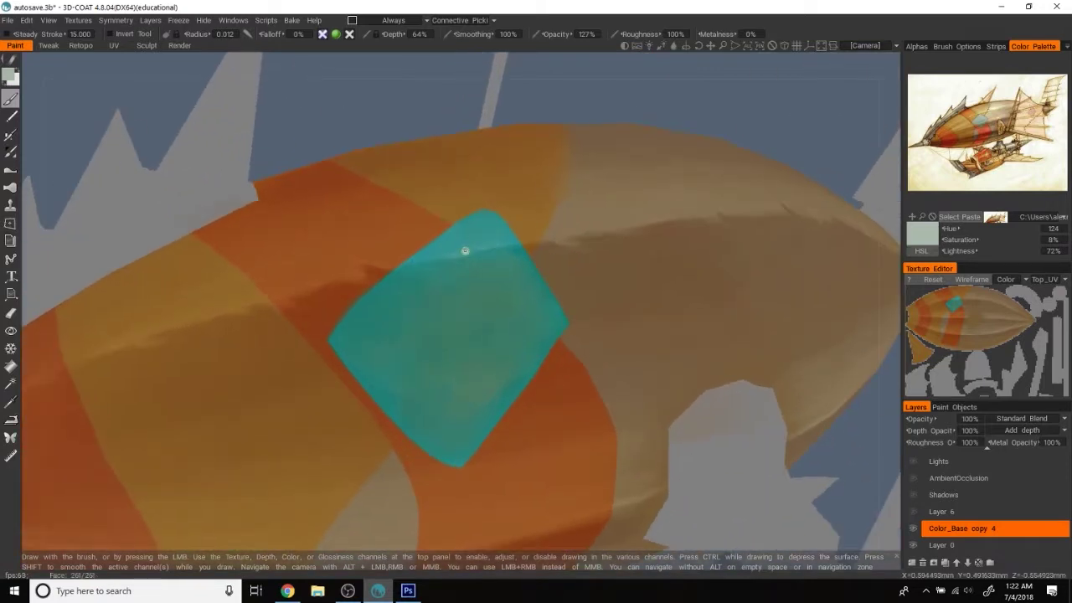
alt+drag(724, 95, 635, 176)
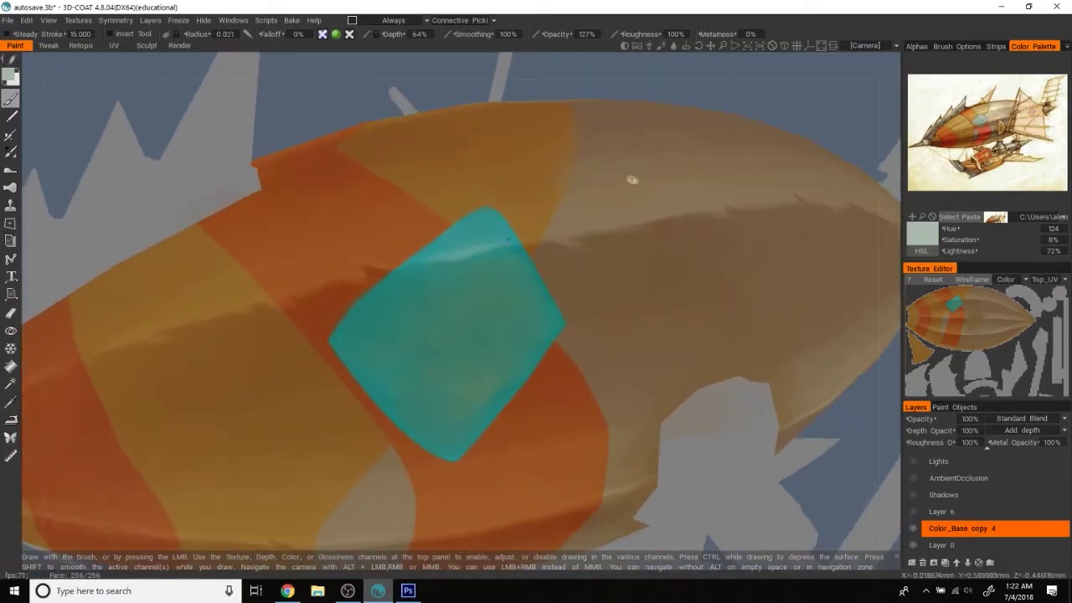
mouse_move(584, 246)
alt+mouse_down()
mouse_move(751, 89)
mouse_move(904, 155)
alt+mouse_up()
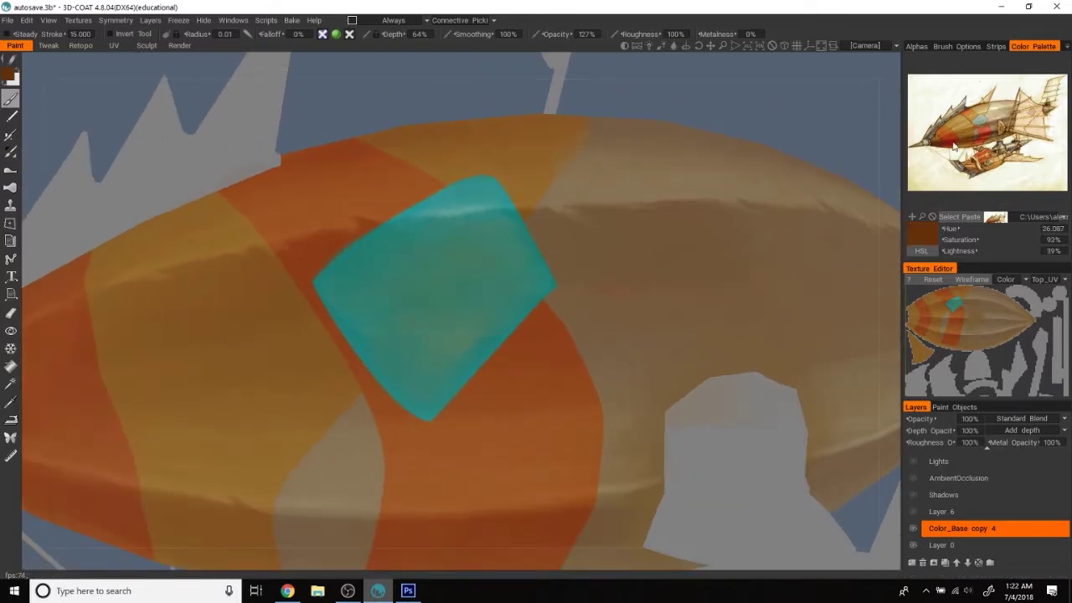
- Mix a darker yellow-olive colour on the colour wheel from an olive-brown reference sample
click(983, 130)
click(977, 128)
click(1066, 46)
click(1045, 70)
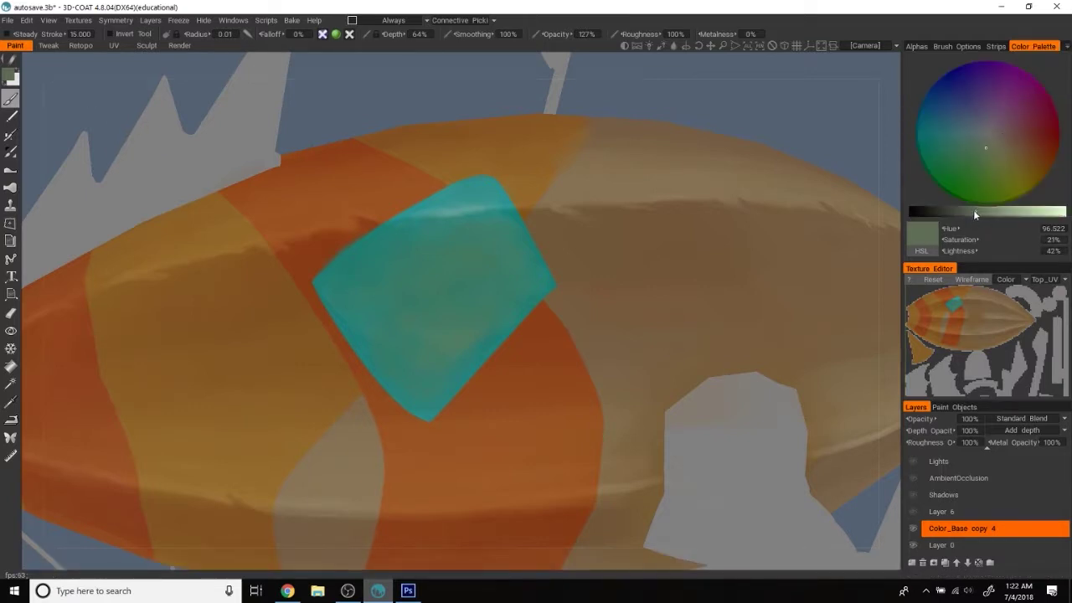
click(974, 211)
click(996, 145)
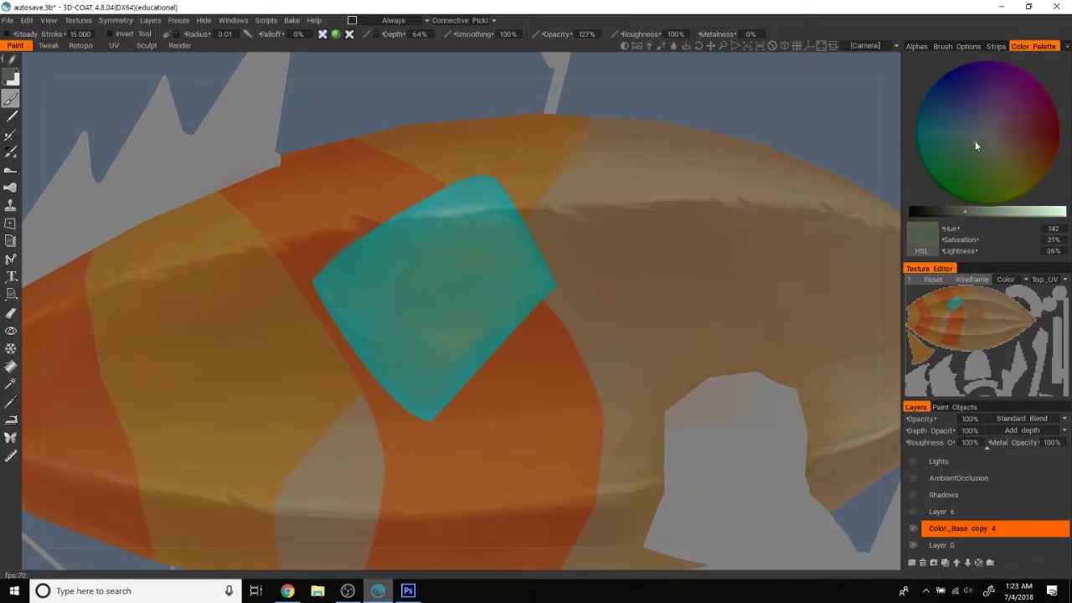
click(957, 211)
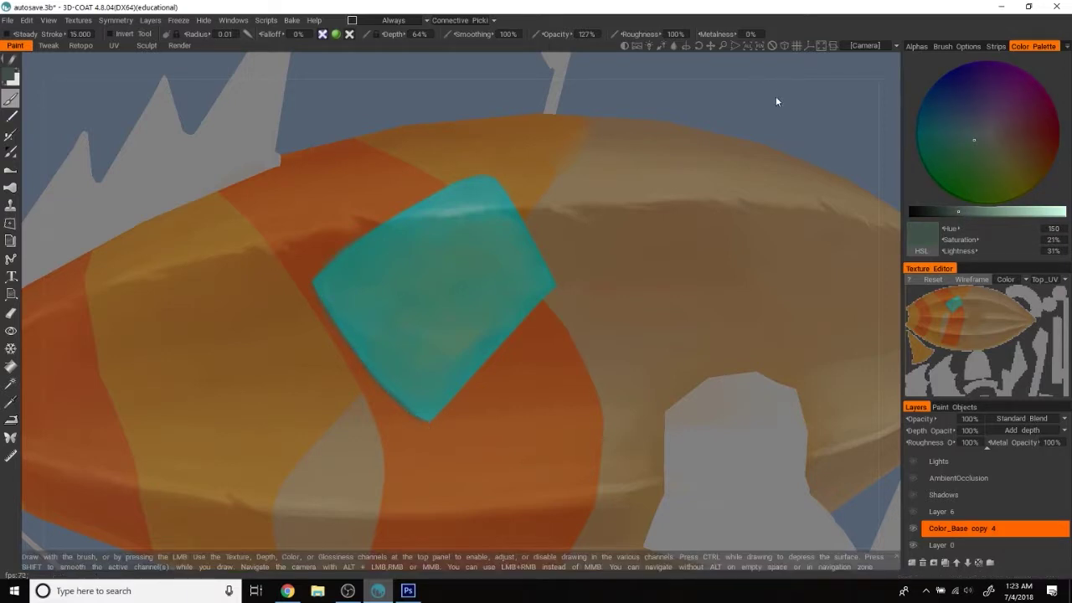
- Inspect the teal diamond's edges and lower side from several angles
drag(776, 101, 265, 279)
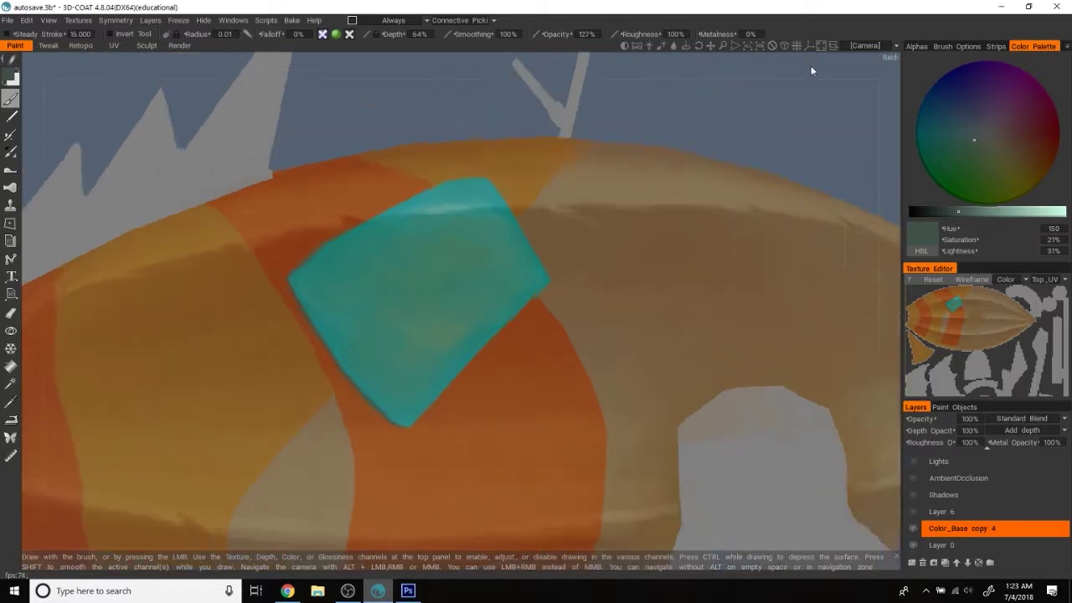
drag(810, 65, 435, 402)
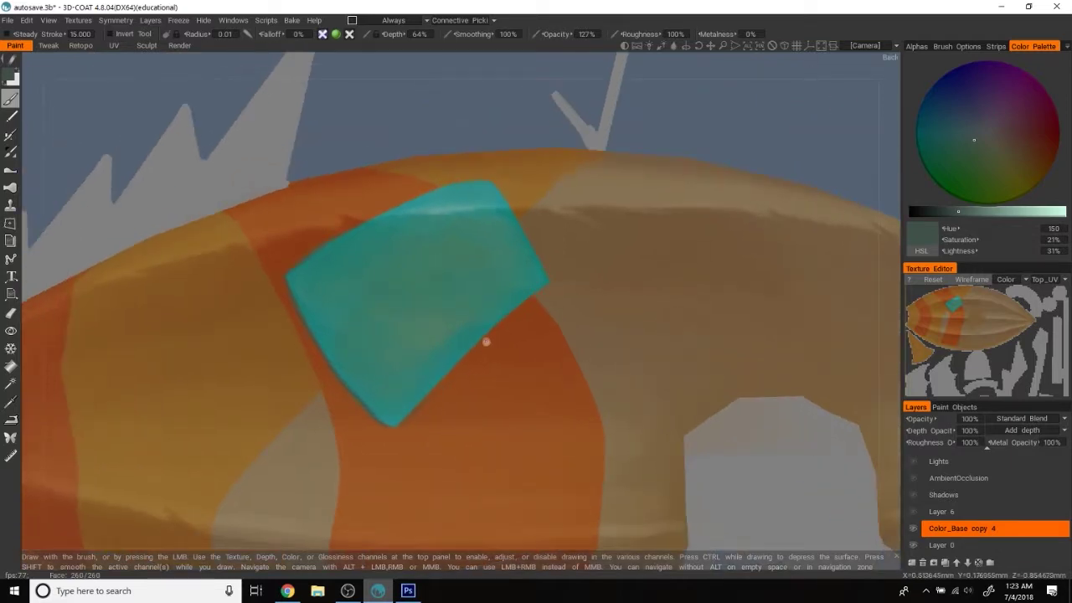
mouse_move(724, 120)
mouse_down()
mouse_move(414, 395)
mouse_move(572, 150)
mouse_up()
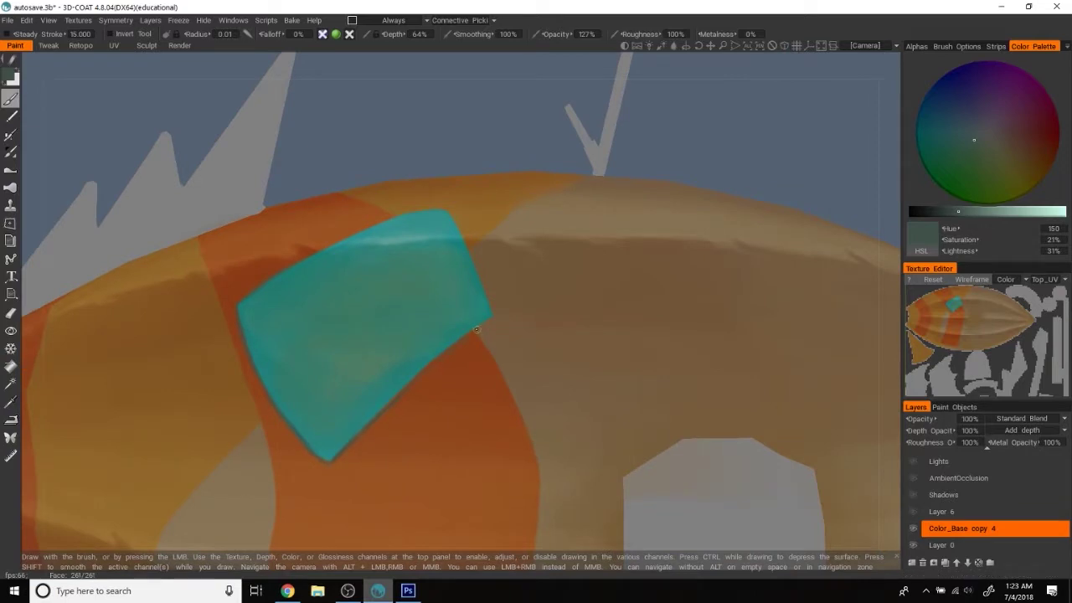
alt+drag(481, 325, 590, 227)
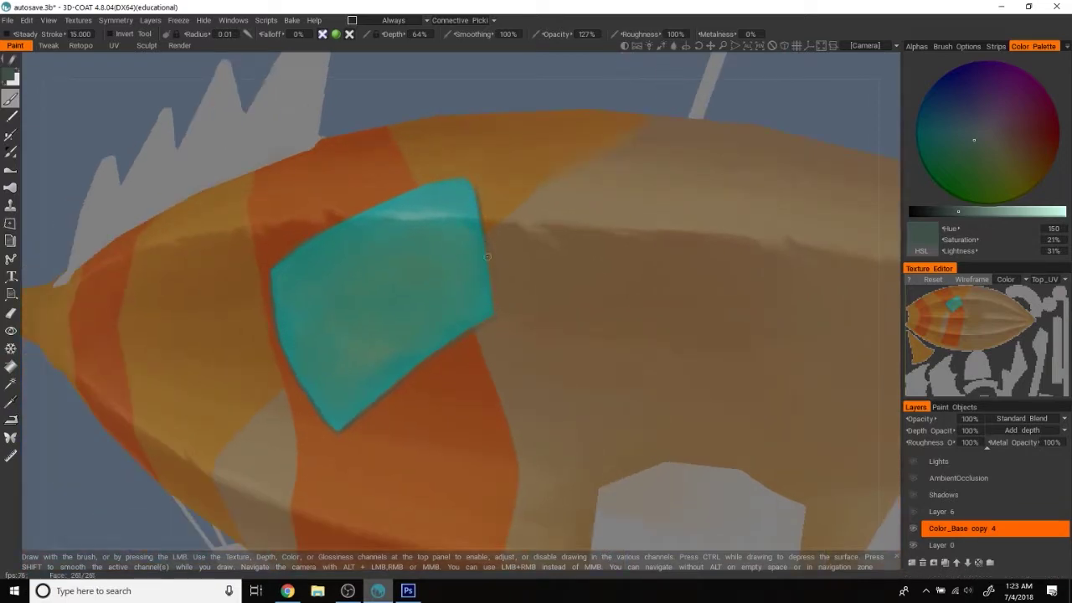
mouse_move(571, 84)
mouse_down()
mouse_move(665, 106)
mouse_move(773, 220)
mouse_move(426, 258)
mouse_up()
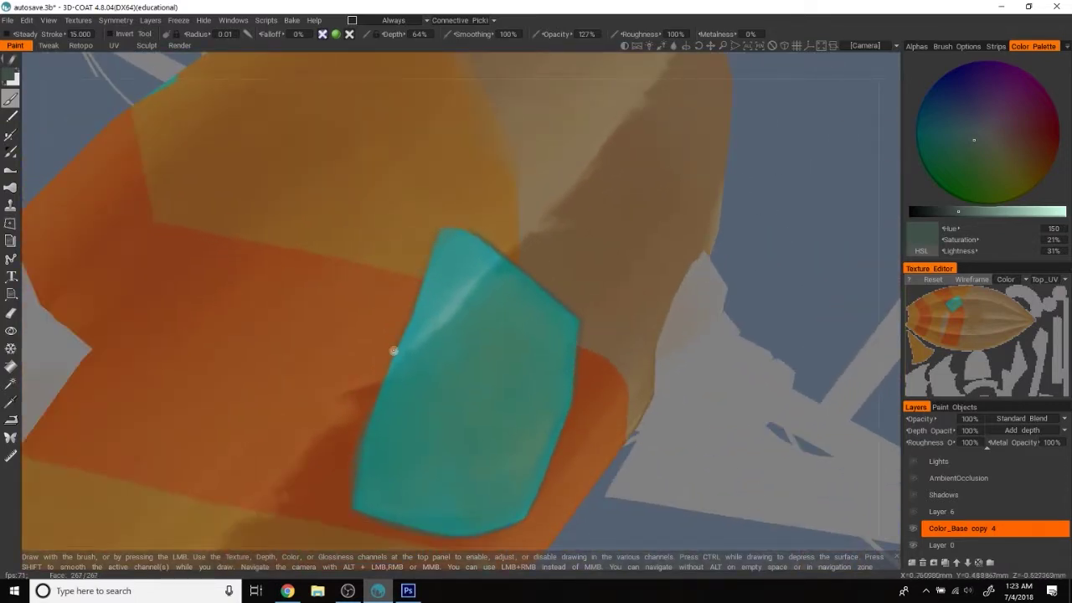
mouse_move(389, 421)
alt+mouse_down()
mouse_move(706, 160)
mouse_move(457, 278)
alt+mouse_up()
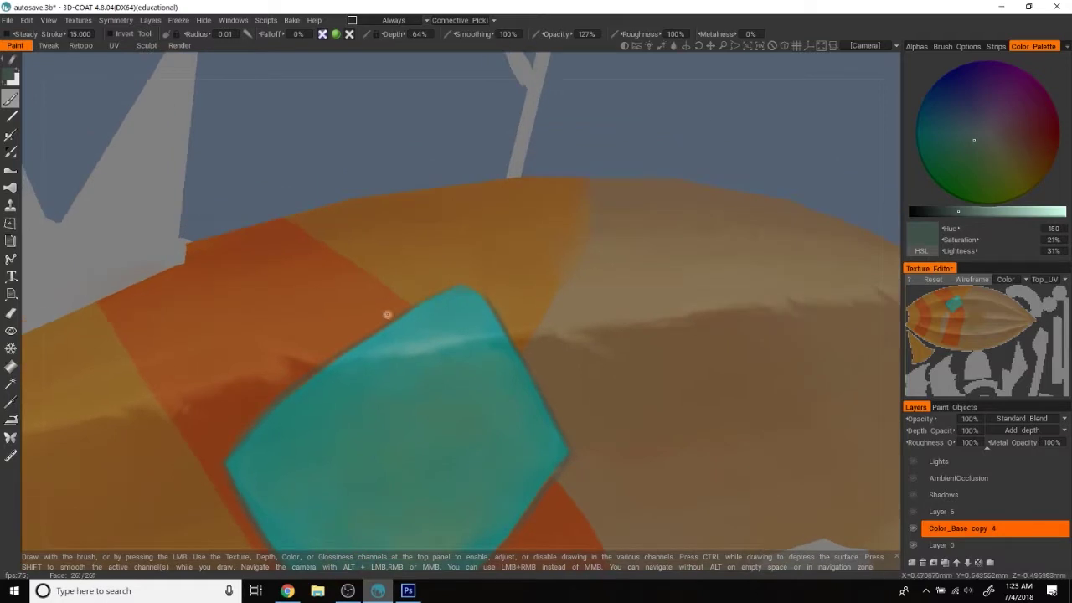
mouse_move(551, 244)
alt+mouse_down()
mouse_move(672, 123)
mouse_move(436, 286)
alt+mouse_up()
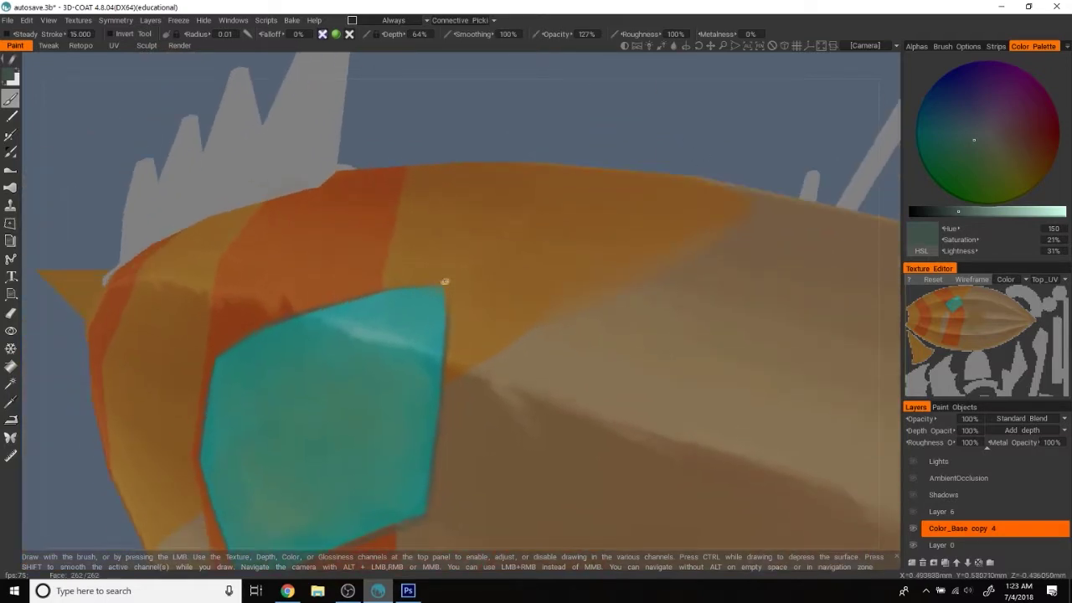
alt+drag(442, 391, 636, 106)
- Frame the diamond and pick the hull's lighter orange (hue 20.5, 81% saturation, 54% lightness)
scroll(508, 133, down, 5)
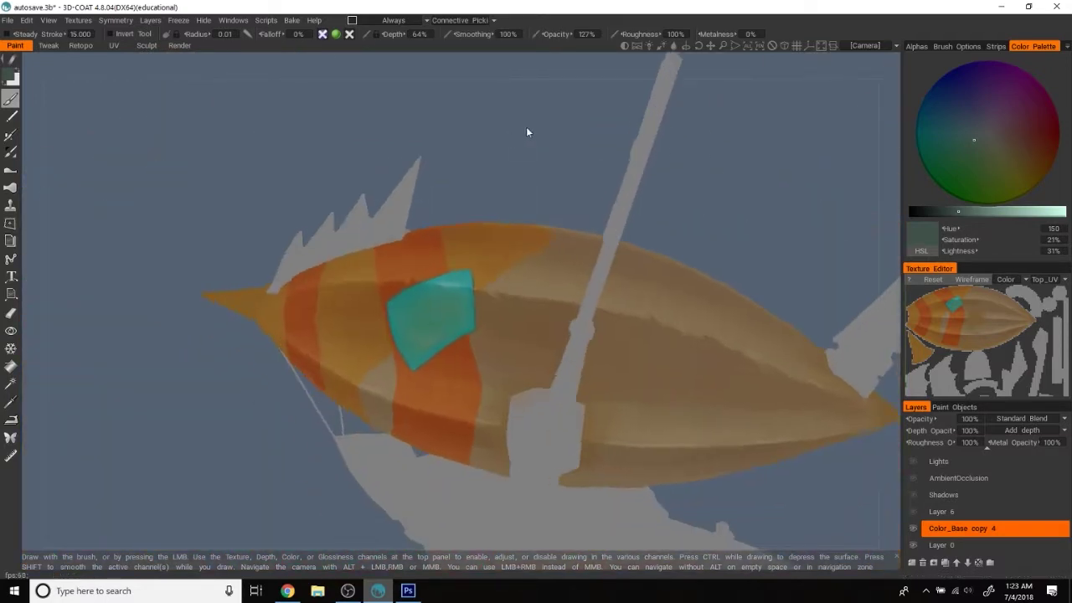
alt+drag(508, 133, 589, 138)
scroll(630, 133, up, 4)
scroll(630, 136, down, 5)
scroll(617, 172, up, 3)
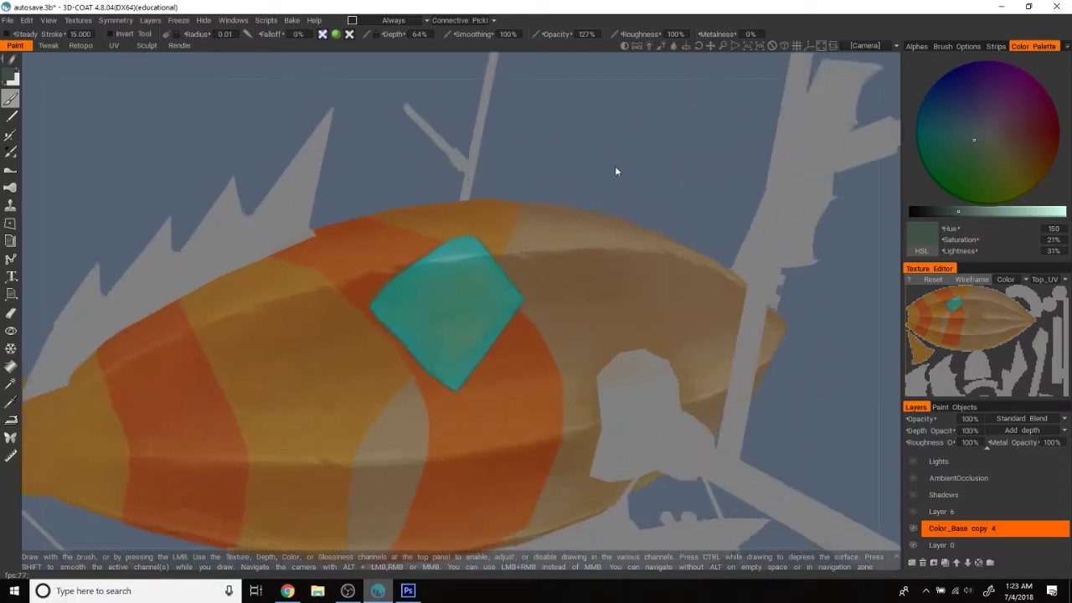
scroll(648, 130, up, 2)
alt+drag(703, 112, 679, 297)
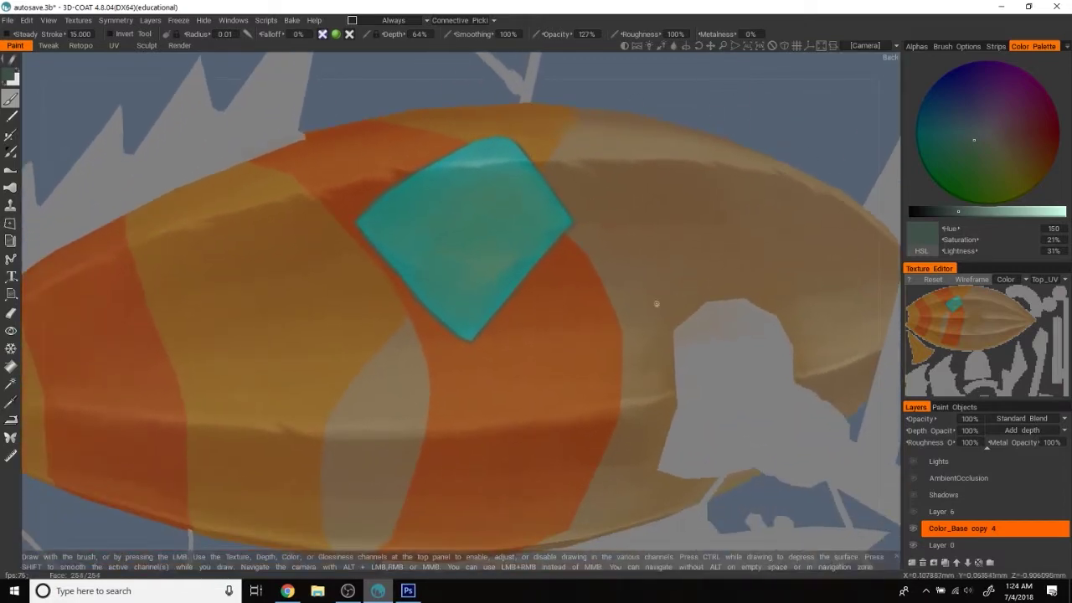
key(v)
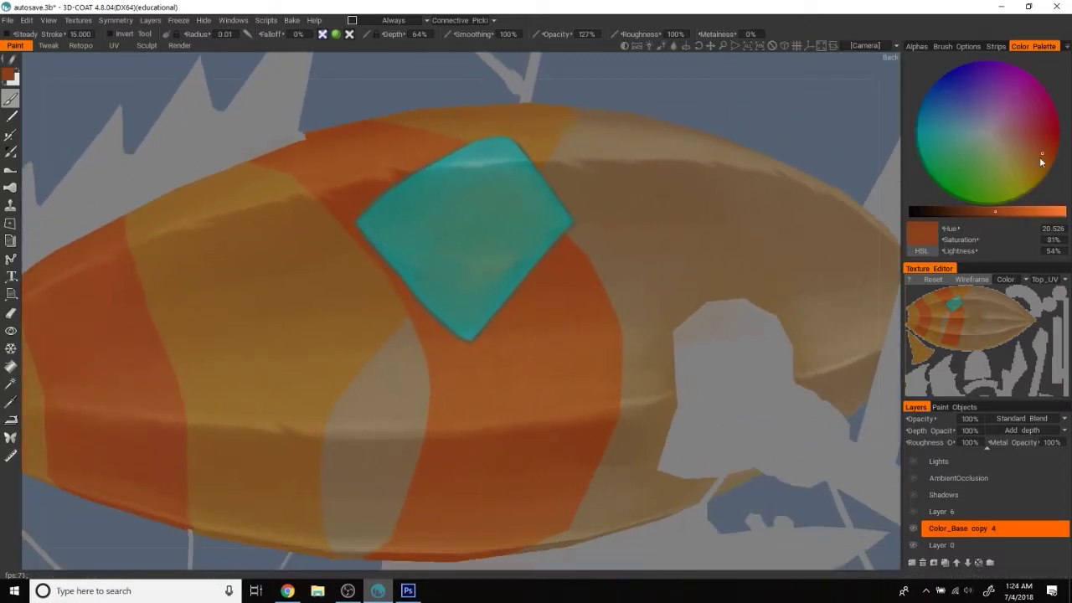
- Set a dark muted red (hue 355, 23% saturation, 31% lightness) and undo a trial stroke on the band edge
drag(1003, 210, 958, 211)
click(1015, 126)
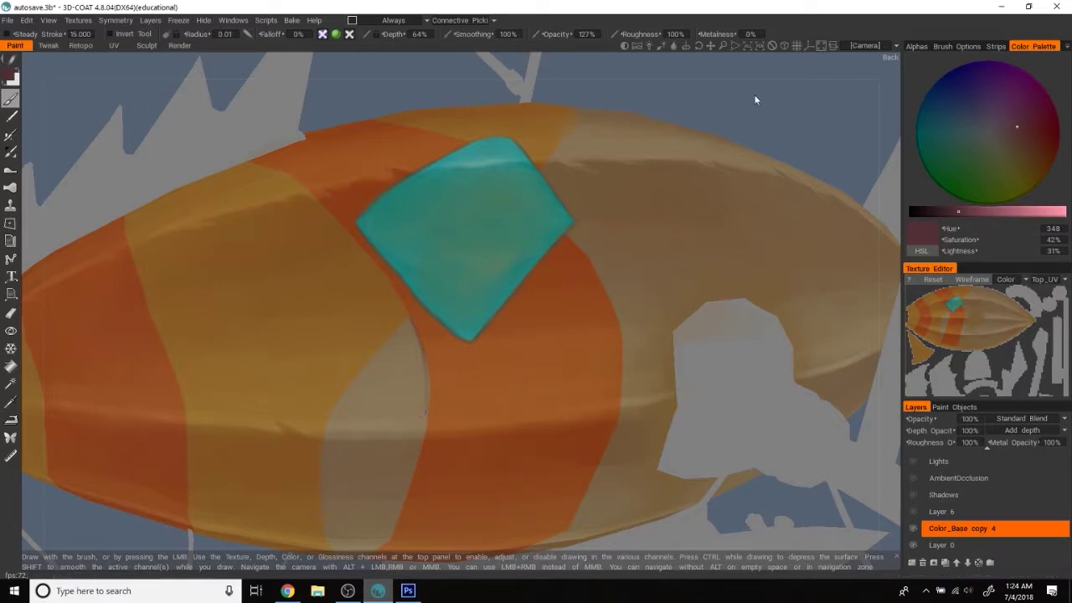
drag(756, 101, 715, 124)
drag(458, 334, 466, 365)
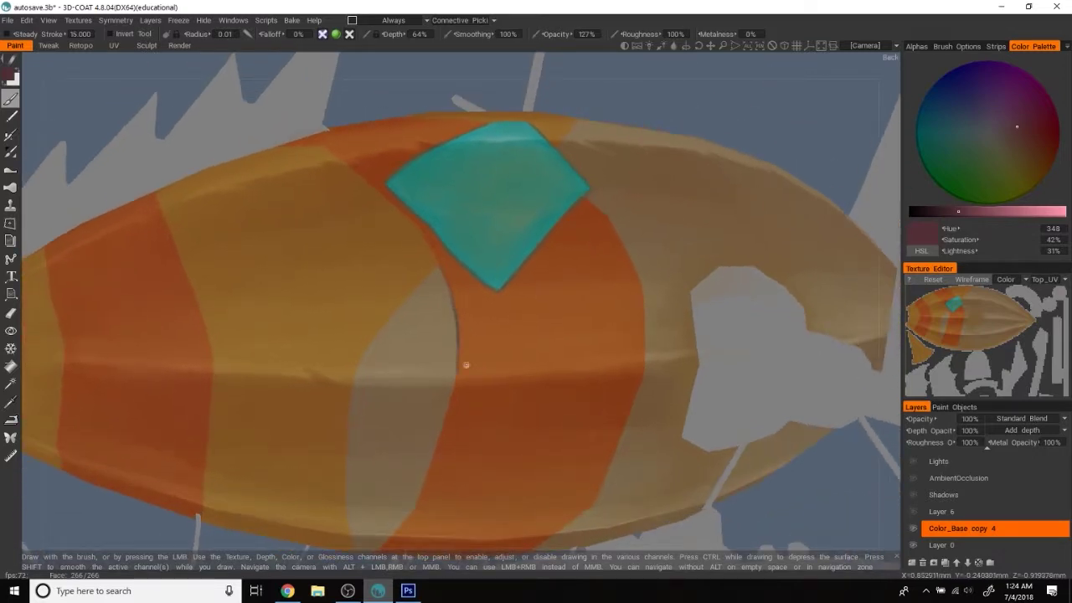
drag(718, 120, 703, 138)
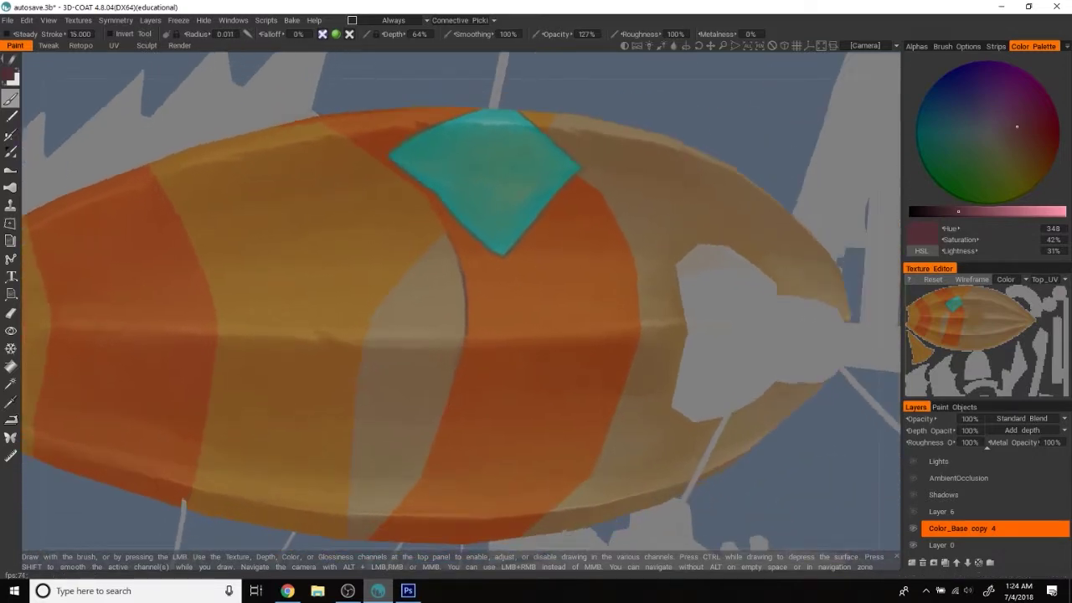
key(ctrl+z)
mouse_move(951, 229)
mouse_down()
mouse_move(931, 236)
mouse_move(942, 241)
mouse_up()
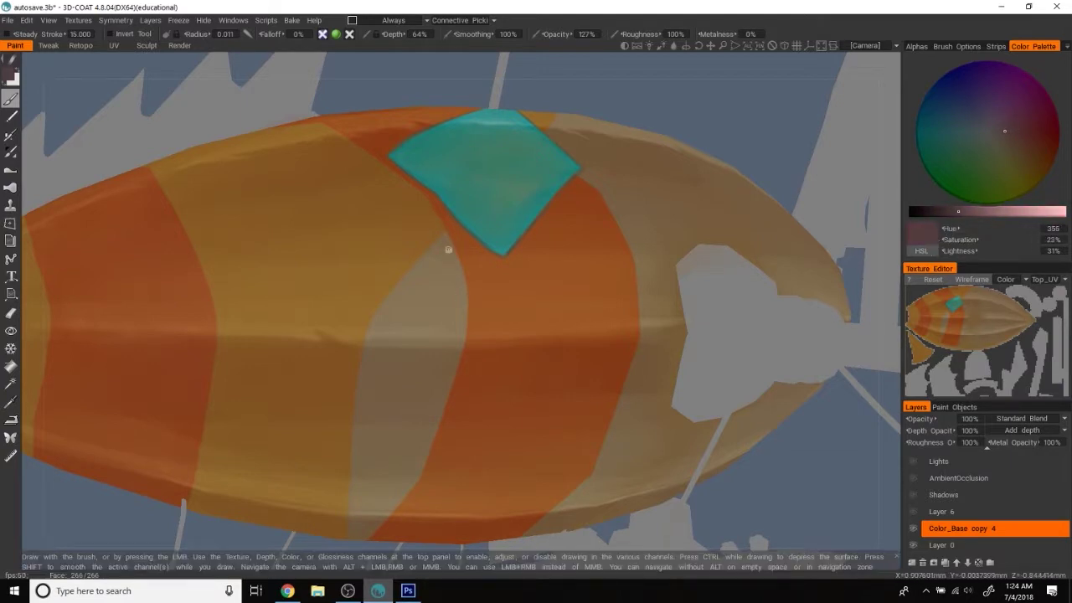
- Orbit along the striped hull to inspect the bands from the right end and below
mouse_move(682, 125)
mouse_down()
mouse_move(667, 151)
mouse_move(503, 282)
mouse_up()
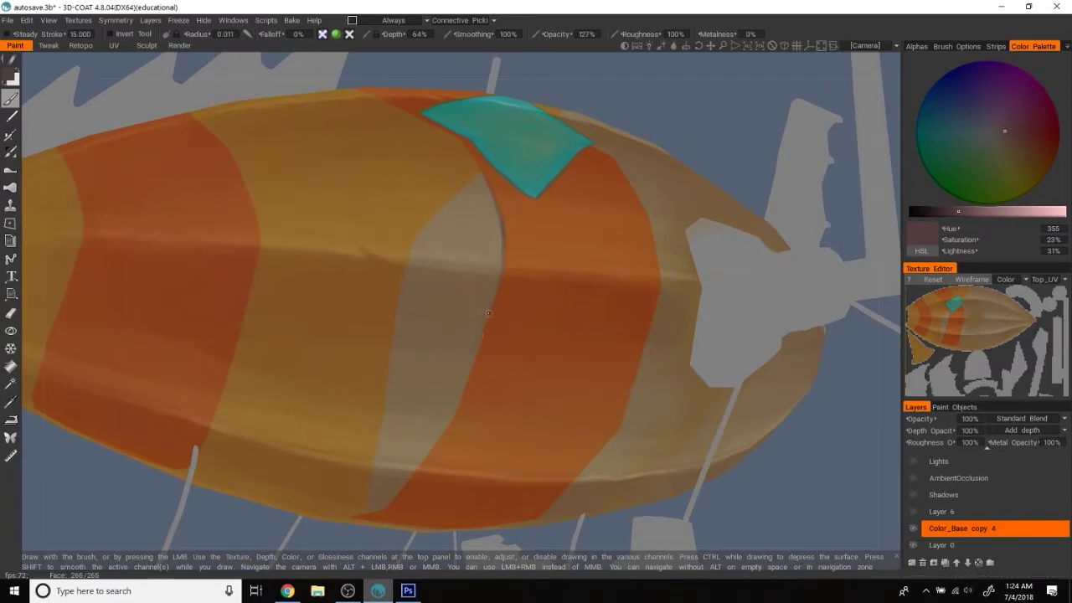
drag(664, 132, 500, 333)
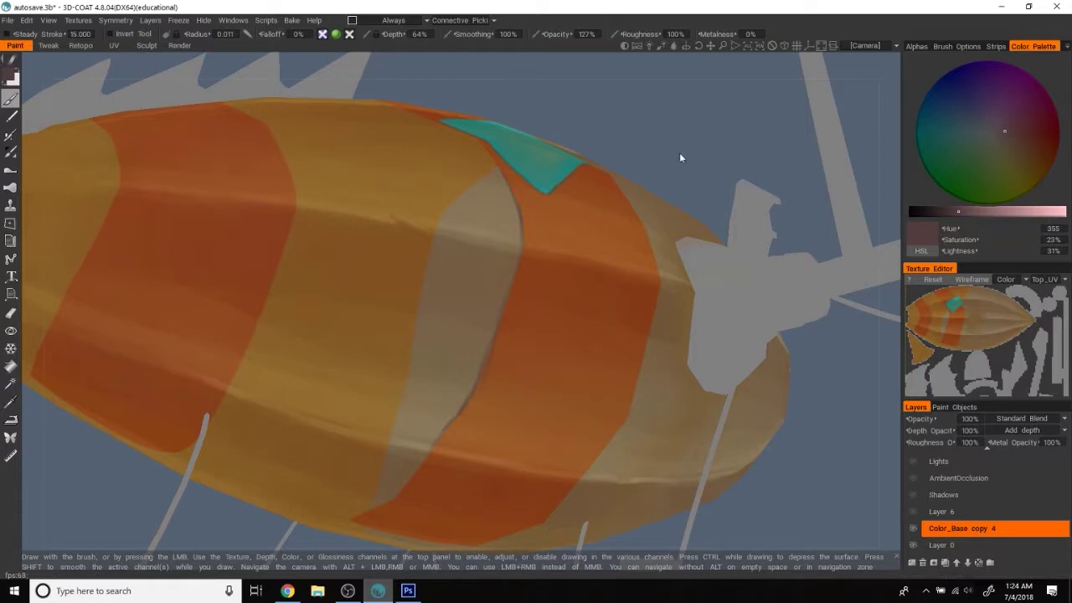
drag(675, 165, 534, 247)
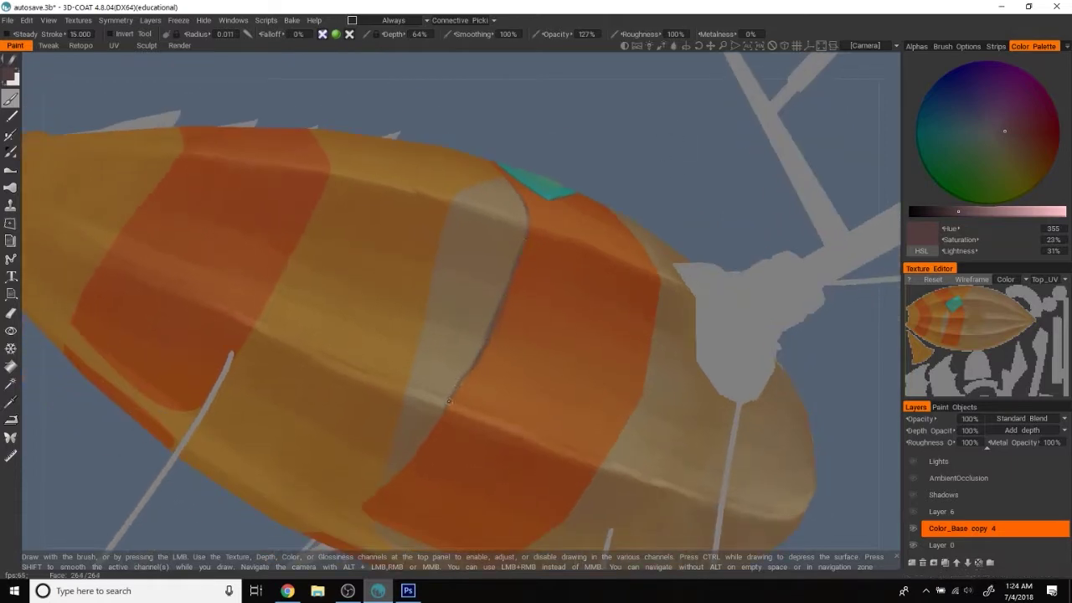
mouse_move(636, 165)
mouse_down()
mouse_move(717, 105)
mouse_move(778, 151)
mouse_move(844, 123)
mouse_move(816, 119)
mouse_move(816, 164)
mouse_move(777, 187)
mouse_up()
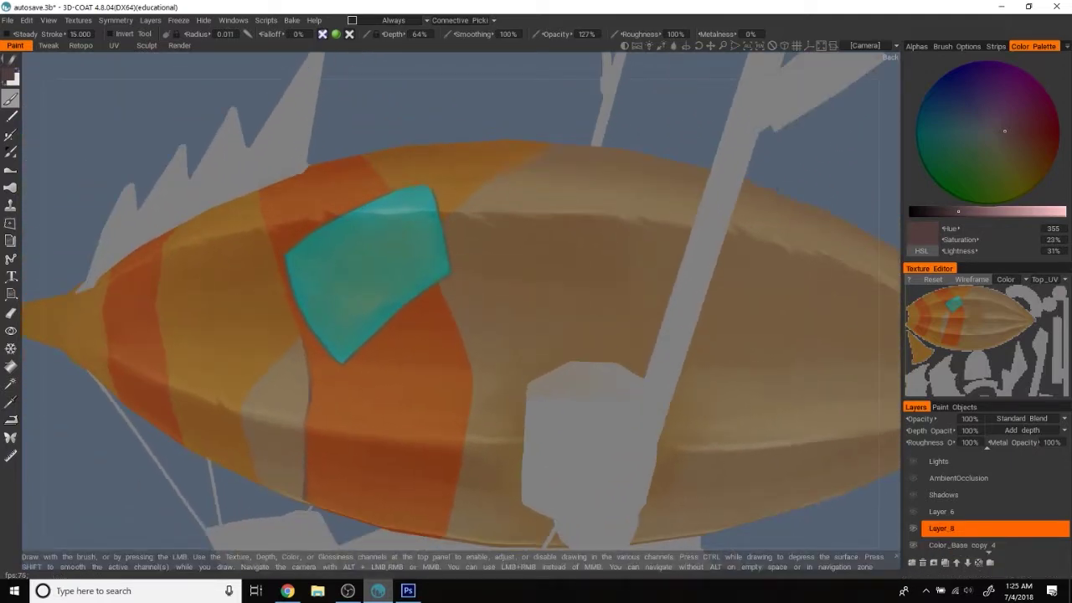
- Paint dark lines along the orange stripe edge and darken its right end
mouse_move(473, 383)
mouse_down()
mouse_move(653, 110)
mouse_move(466, 240)
mouse_move(474, 327)
mouse_up()
scroll(655, 119, down, 3)
mouse_move(650, 124)
mouse_down()
mouse_move(617, 150)
mouse_move(614, 124)
mouse_up()
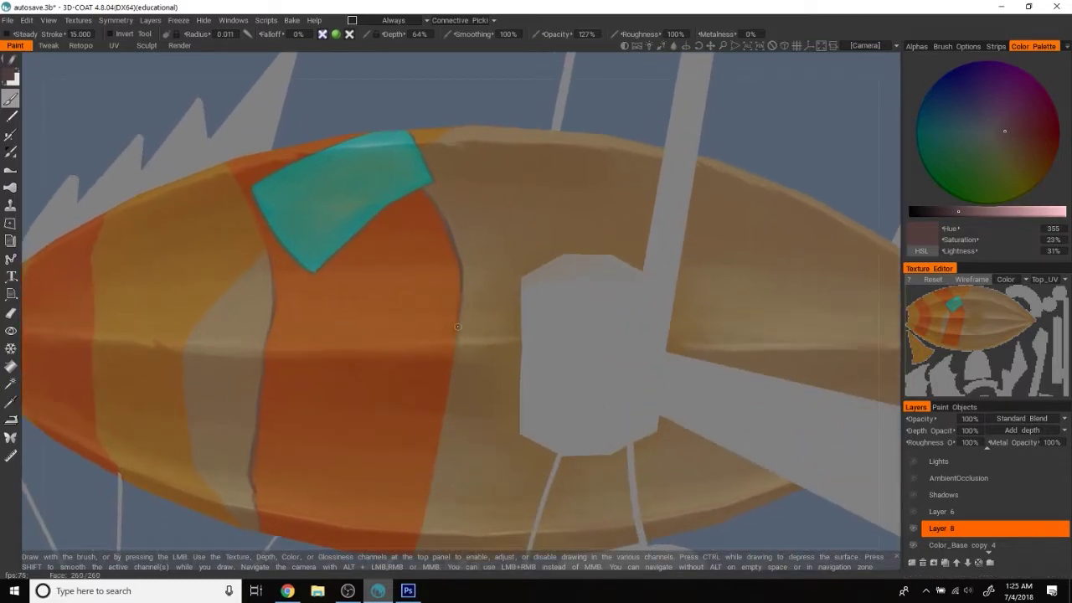
drag(771, 175, 756, 121)
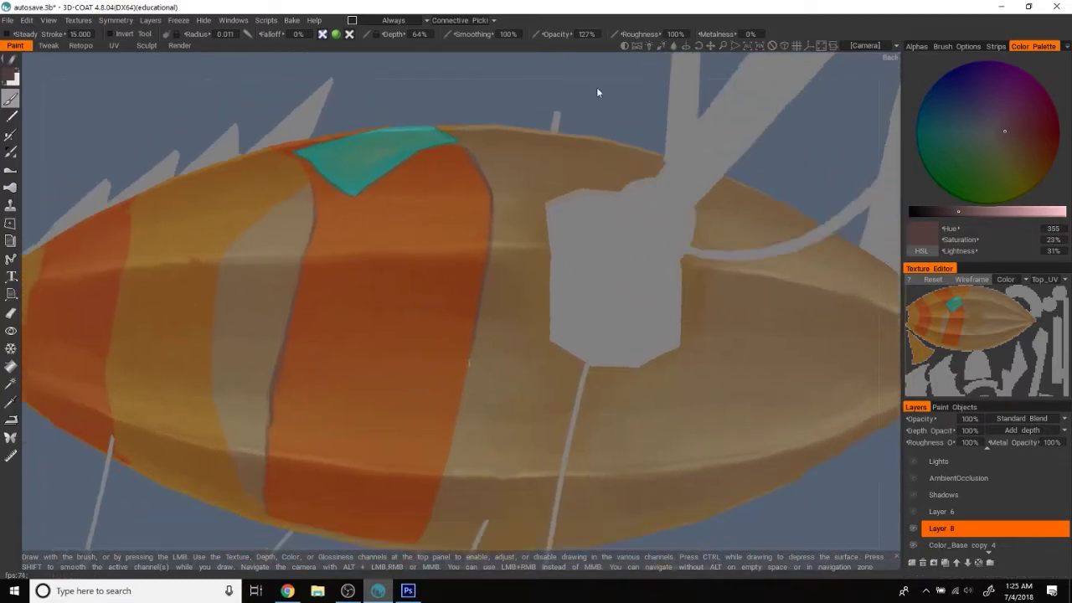
drag(596, 87, 472, 335)
drag(459, 431, 453, 433)
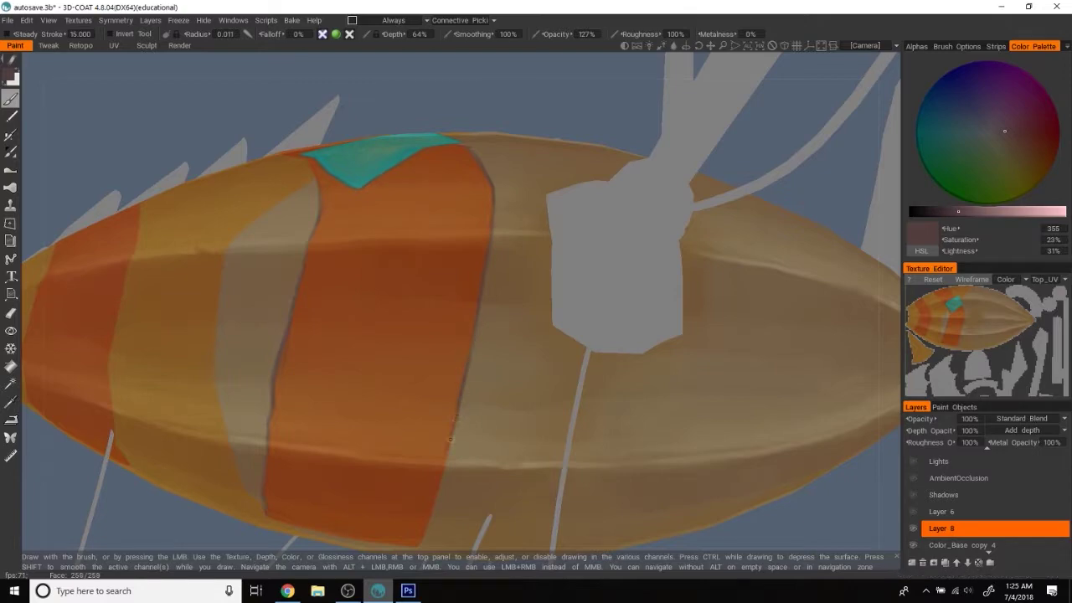
drag(803, 541, 867, 401)
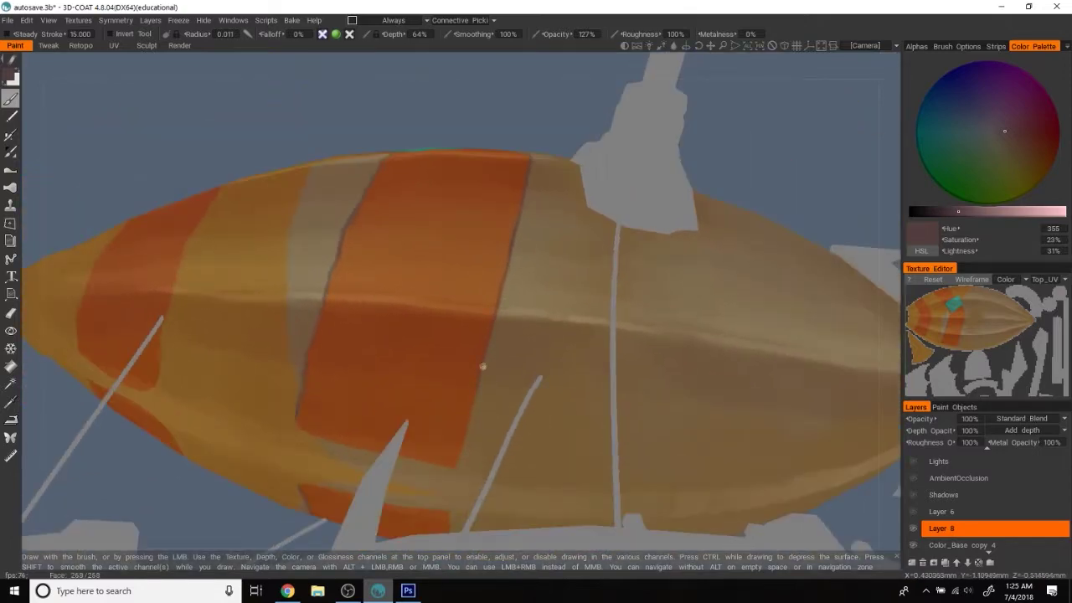
- Draw a thin dark line along the light patch edge near the teal diamond
right_drag(524, 107, 750, 333)
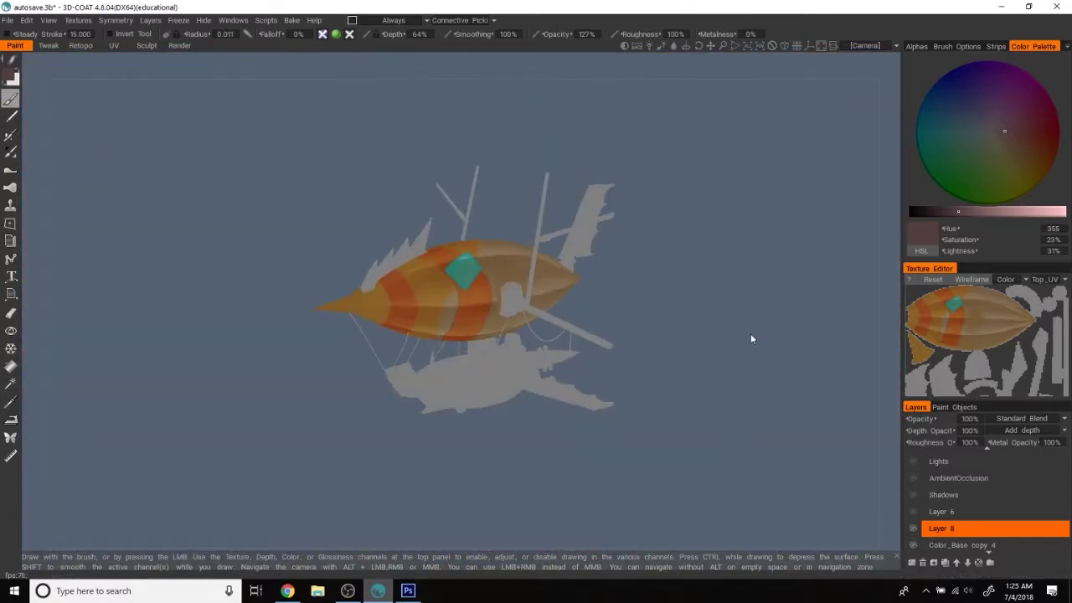
drag(751, 333, 751, 393)
right_drag(751, 393, 790, 408)
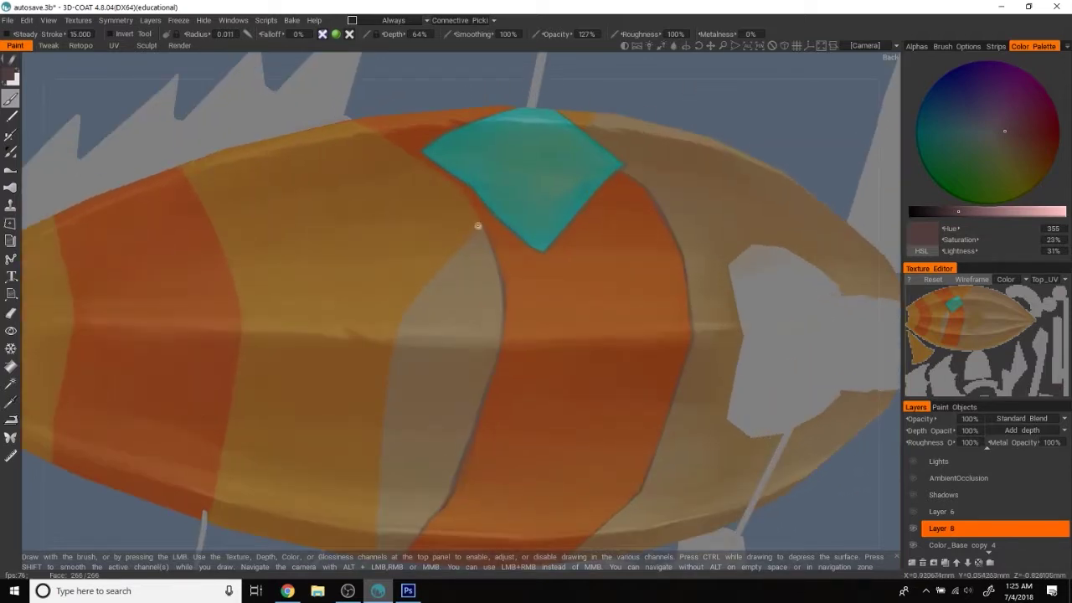
drag(455, 255, 395, 343)
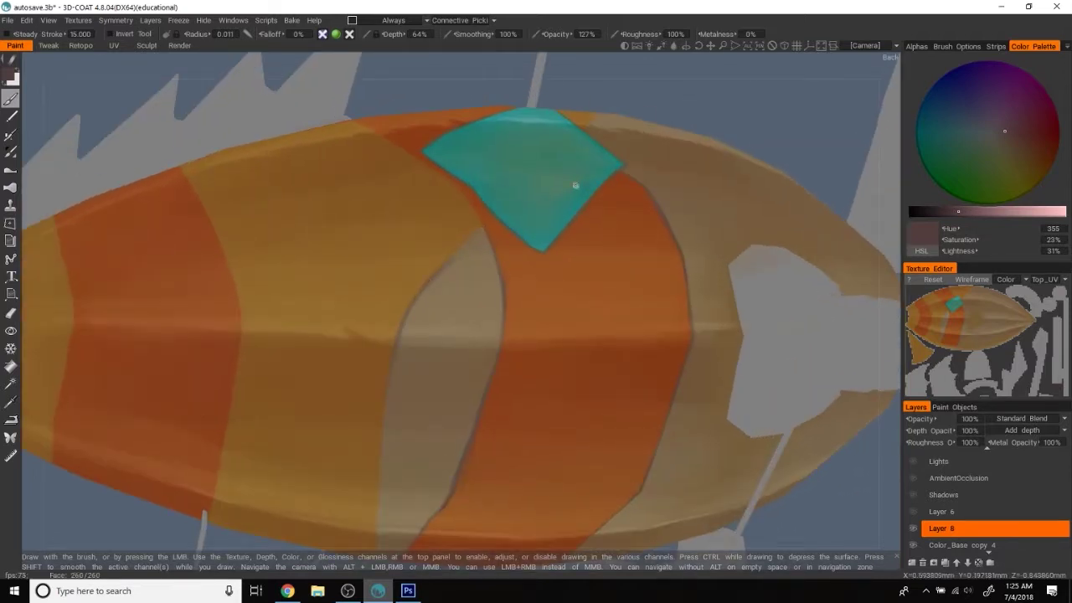
alt+drag(535, 223, 409, 294)
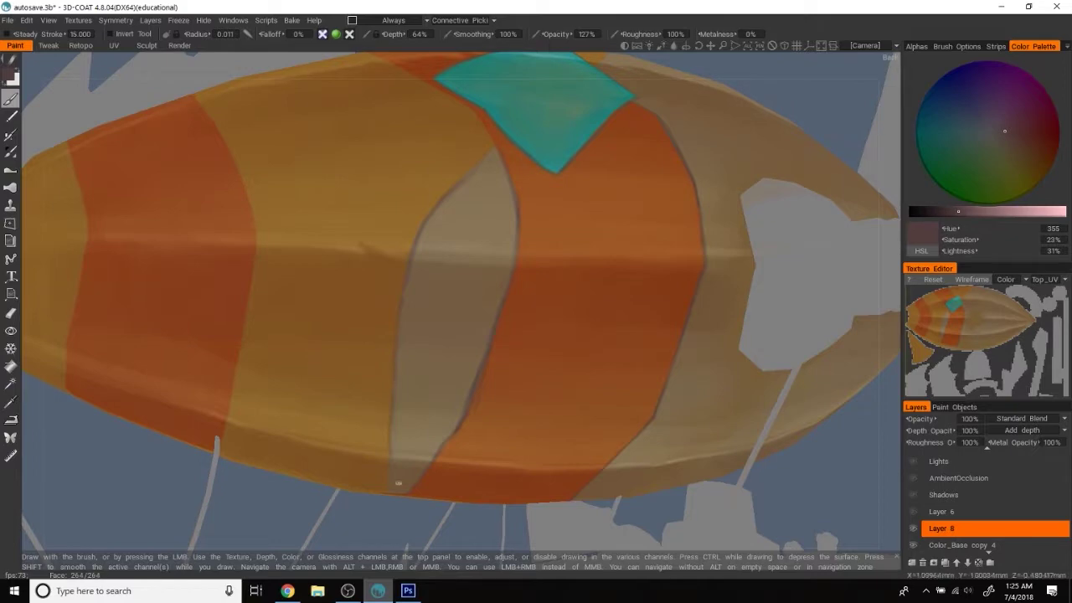
alt+drag(376, 523, 389, 436)
mouse_move(428, 147)
mouse_down()
mouse_move(380, 284)
mouse_move(649, 116)
mouse_move(759, 95)
mouse_move(754, 251)
mouse_move(755, 152)
mouse_move(495, 254)
mouse_up()
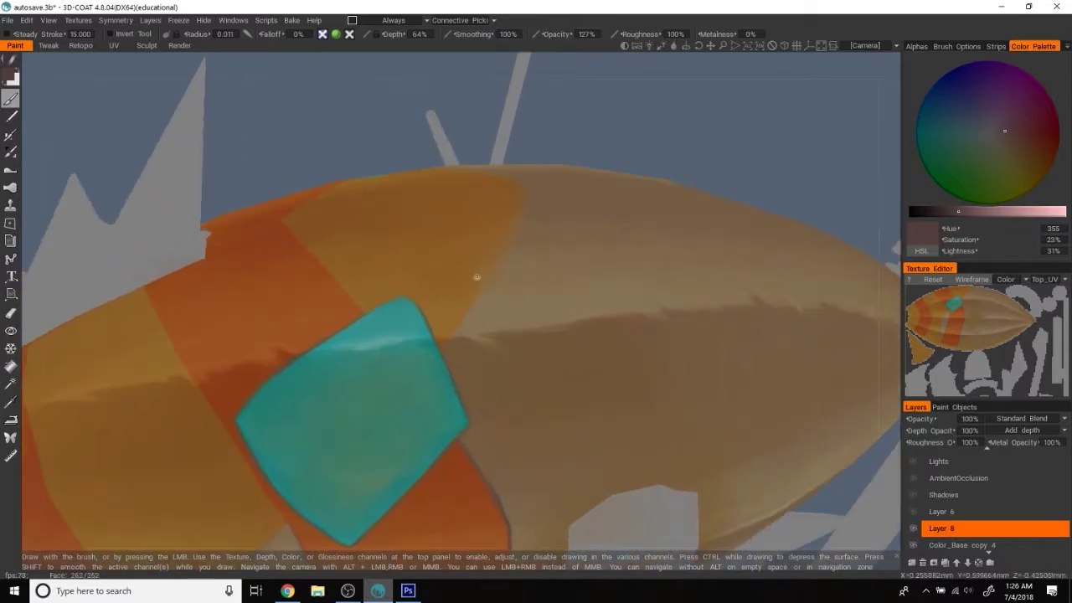
mouse_move(459, 329)
alt+mouse_down()
mouse_move(753, 139)
mouse_move(479, 280)
alt+mouse_up()
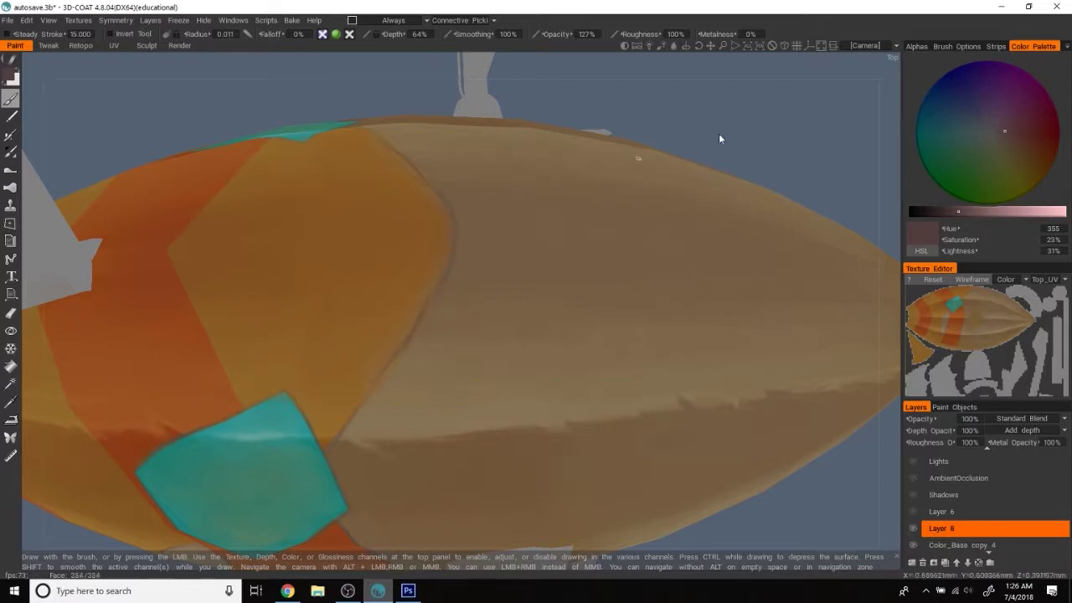
- Brush a dark brown seam along the orange/brown stripe edge beside the teal patch
scroll(650, 95, down, 5)
alt+drag(650, 95, 531, 168)
scroll(649, 148, up, 5)
mouse_move(648, 148)
alt+mouse_down()
mouse_move(693, 78)
mouse_move(517, 228)
alt+mouse_up()
mouse_move(478, 316)
mouse_down()
mouse_move(472, 363)
mouse_move(592, 120)
mouse_move(592, 159)
mouse_up()
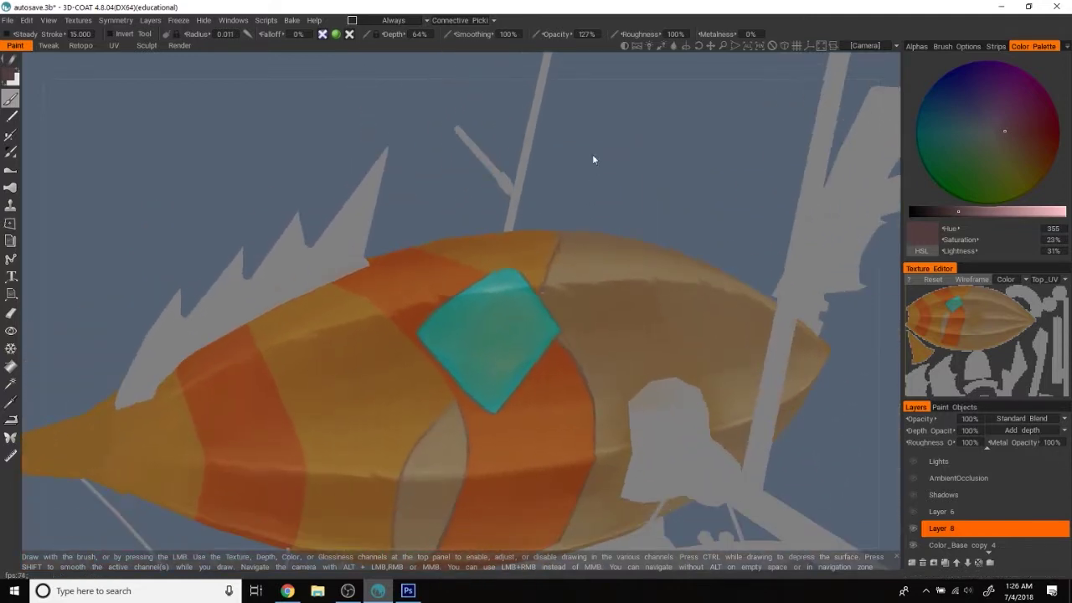
mouse_move(464, 398)
alt+mouse_down()
mouse_move(701, 101)
mouse_move(350, 293)
alt+mouse_up()
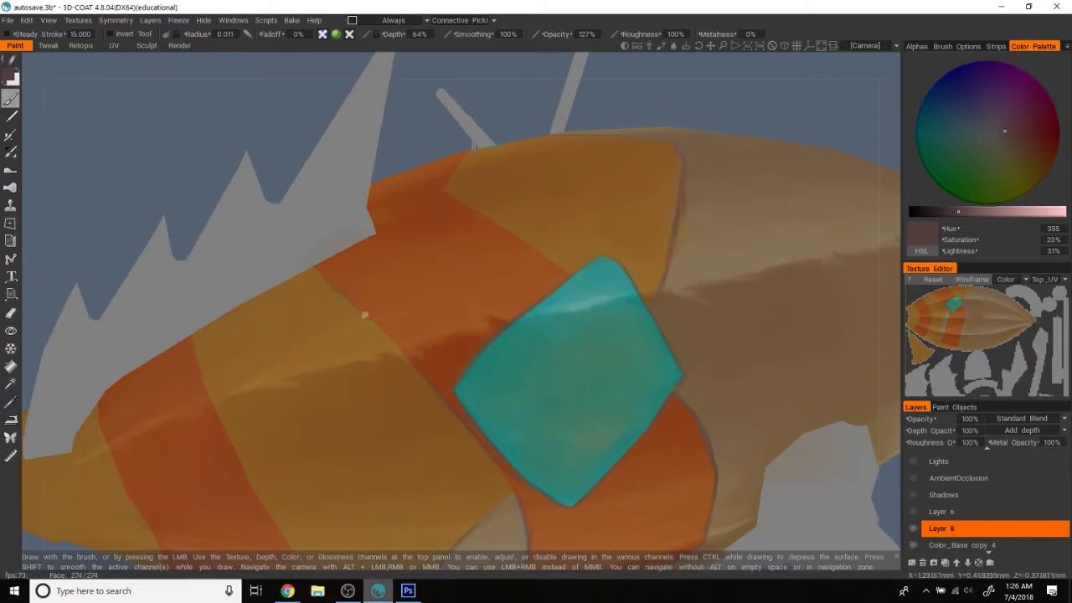
mouse_move(416, 363)
alt+mouse_down()
mouse_move(811, 103)
mouse_move(437, 230)
alt+mouse_up()
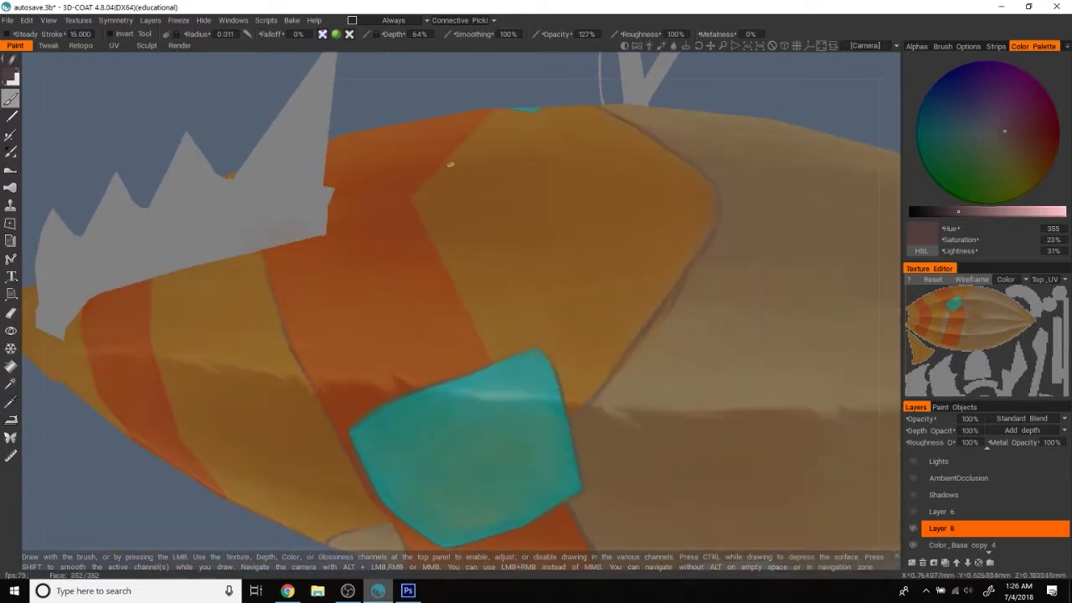
drag(440, 262, 481, 339)
key(ctrl+z)
mouse_move(445, 263)
mouse_down()
mouse_move(483, 340)
mouse_move(765, 112)
mouse_move(618, 179)
mouse_move(713, 148)
mouse_move(662, 189)
mouse_up()
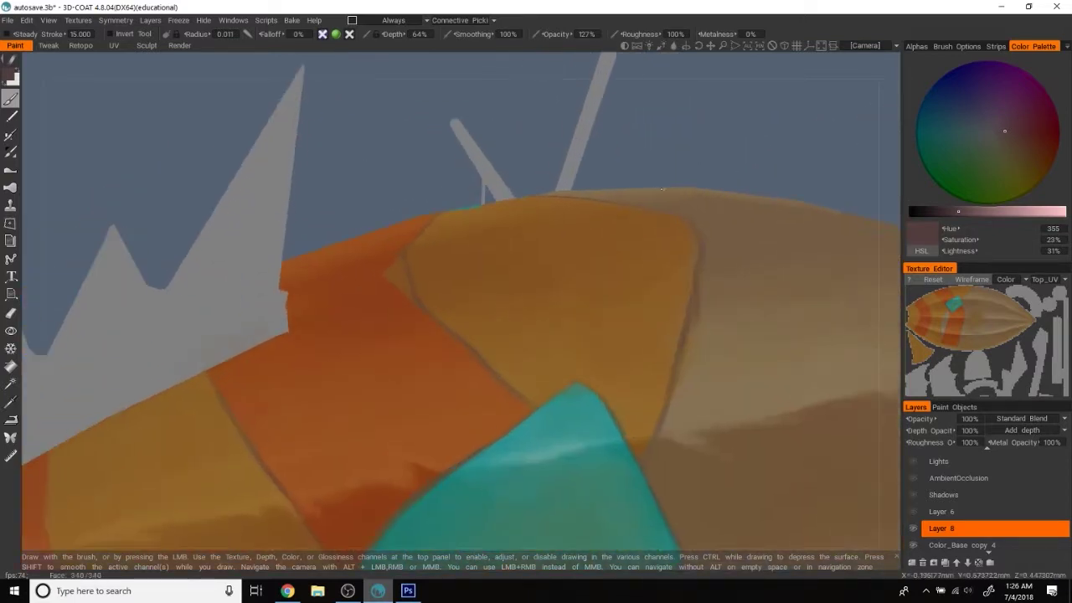
- Pick the stripe's orange (hue 26.6, 74%, 60%) and paint it below the stripe
key(v)
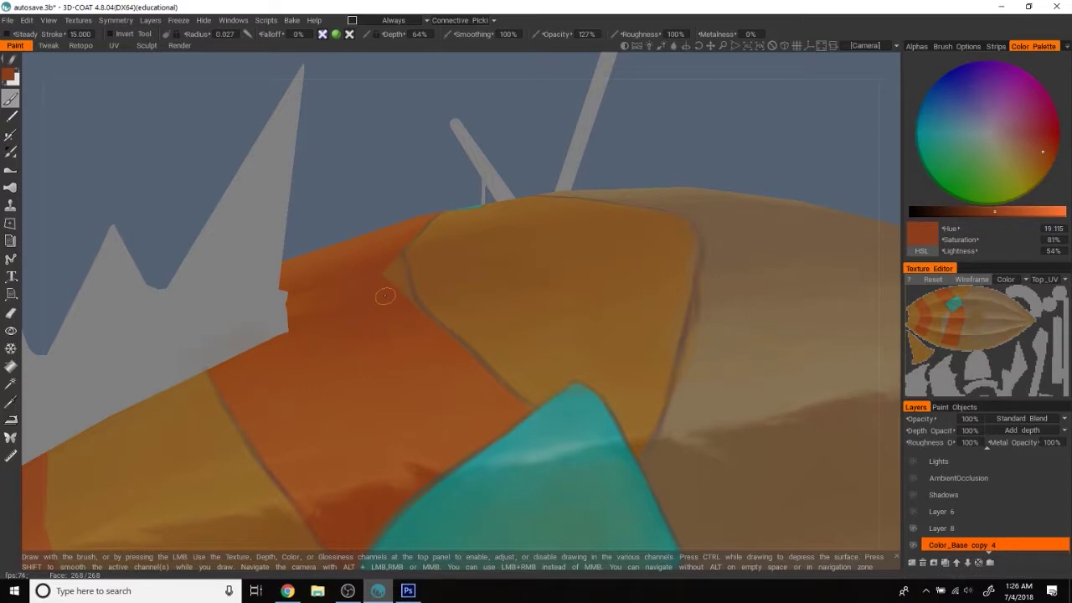
mouse_move(393, 266)
alt+mouse_down()
mouse_move(667, 179)
mouse_move(629, 79)
mouse_move(536, 232)
alt+mouse_up()
mouse_move(402, 348)
mouse_down()
mouse_move(388, 345)
mouse_move(360, 368)
mouse_move(412, 376)
mouse_move(460, 406)
mouse_up()
- Sample hull orange and cover the lighter patch in the lower stripe, then shrink the brush
key(v)
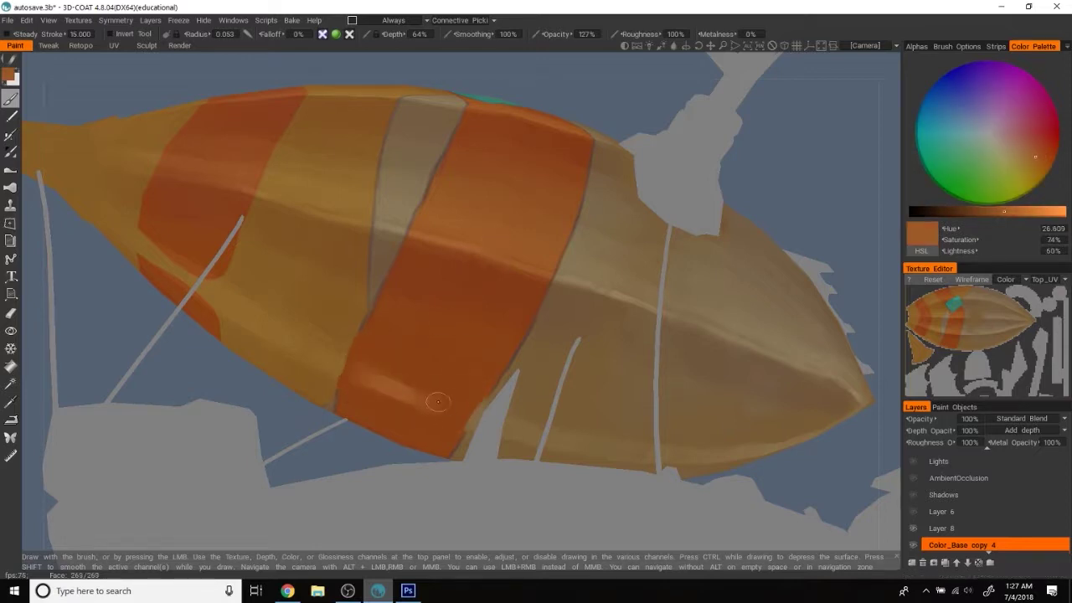
key(v)
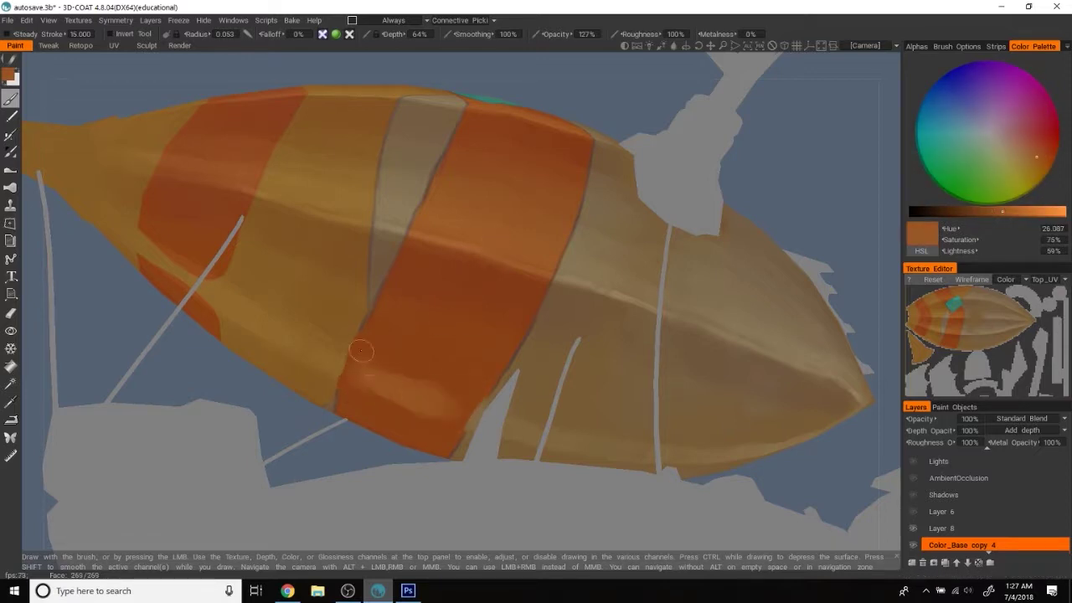
drag(371, 346, 462, 382)
key(v)
right_drag(440, 352, 366, 378)
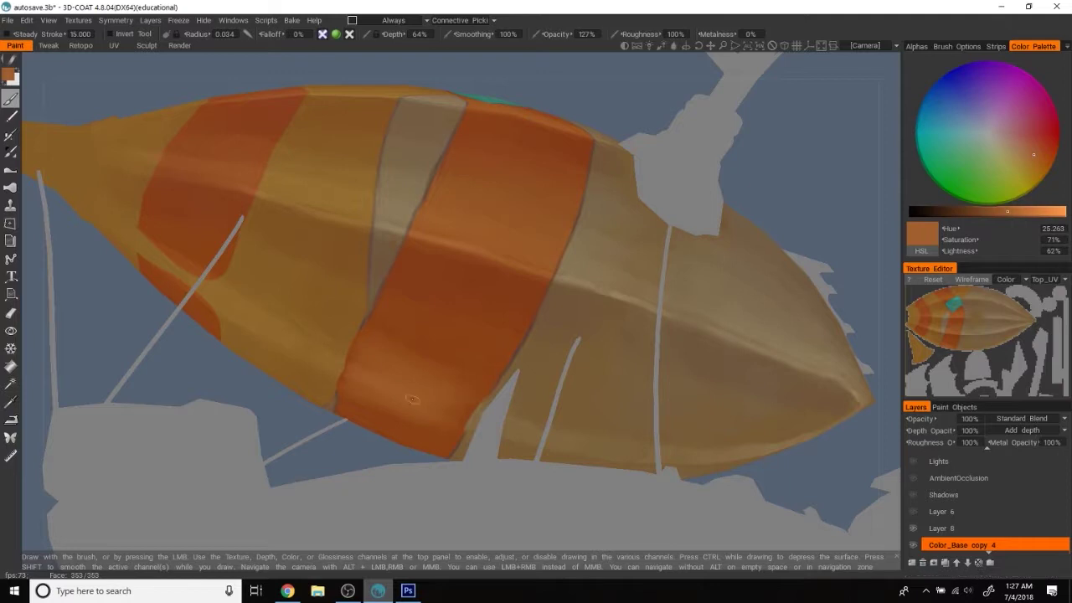
- Zoom out over the airship and pick a darker orange with a slightly smaller brush
drag(614, 103, 411, 363)
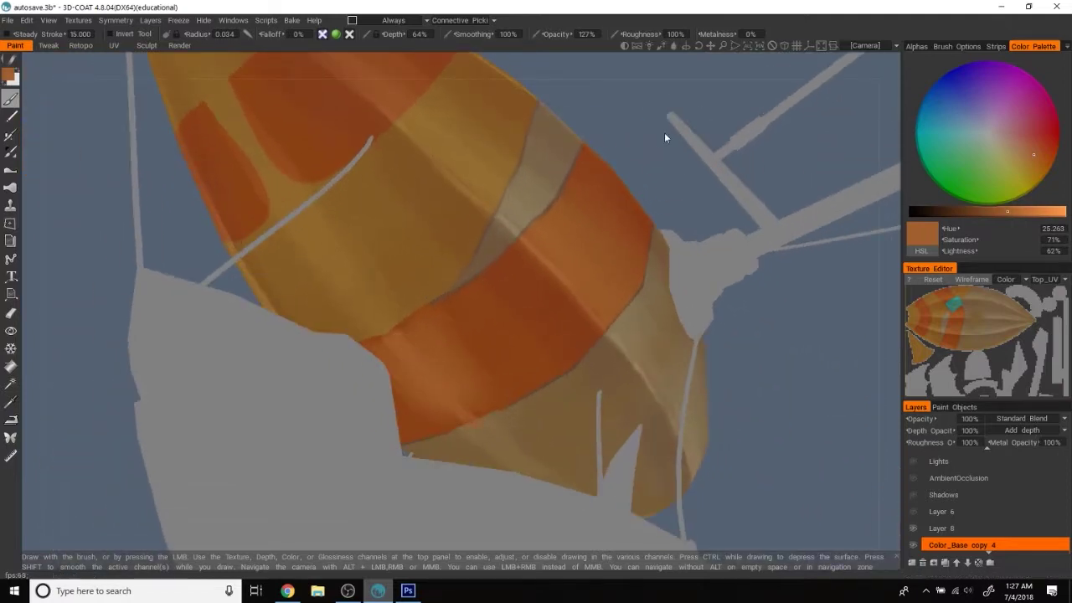
drag(664, 132, 863, 368)
scroll(863, 367, down, 5)
scroll(825, 322, up, 3)
scroll(841, 346, up, 3)
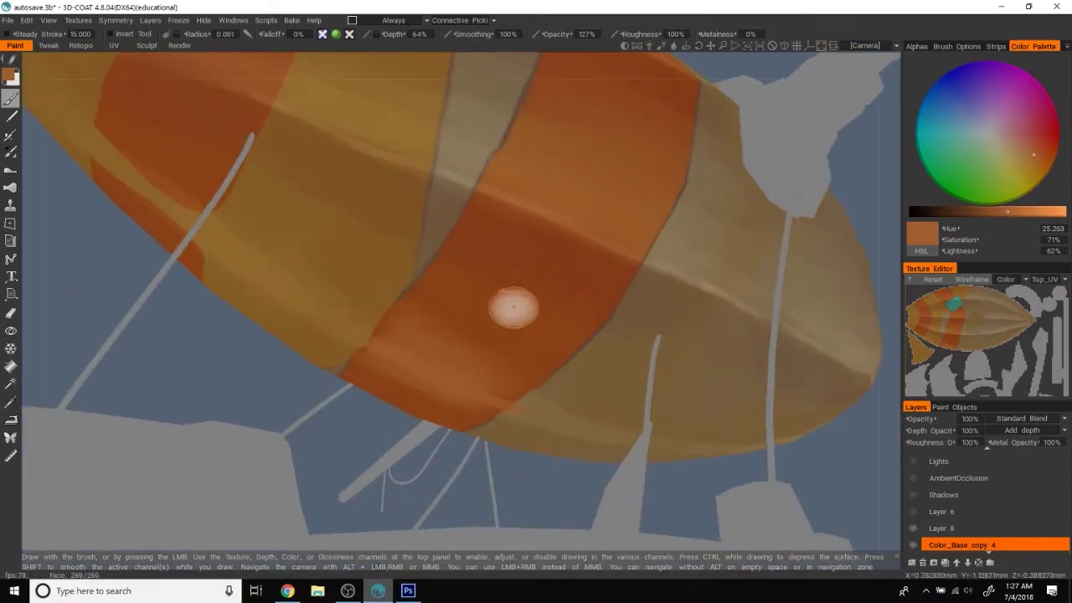
key(v)
- Pick lighter and paler oranges from the stripe and shrink the brush for blending
key(v)
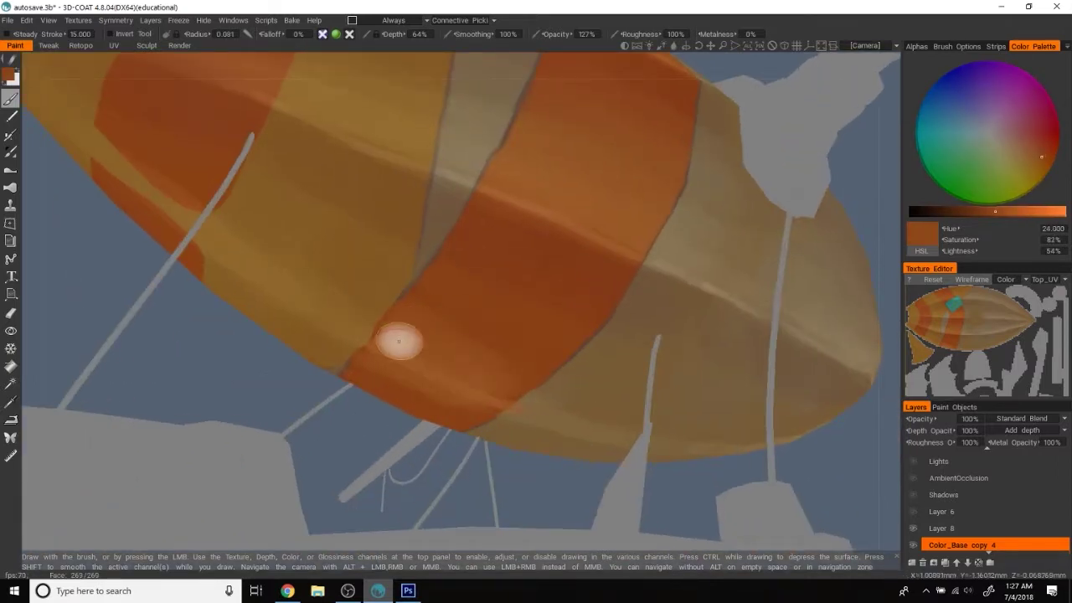
right_drag(467, 300, 490, 391)
key(v)
key(v)
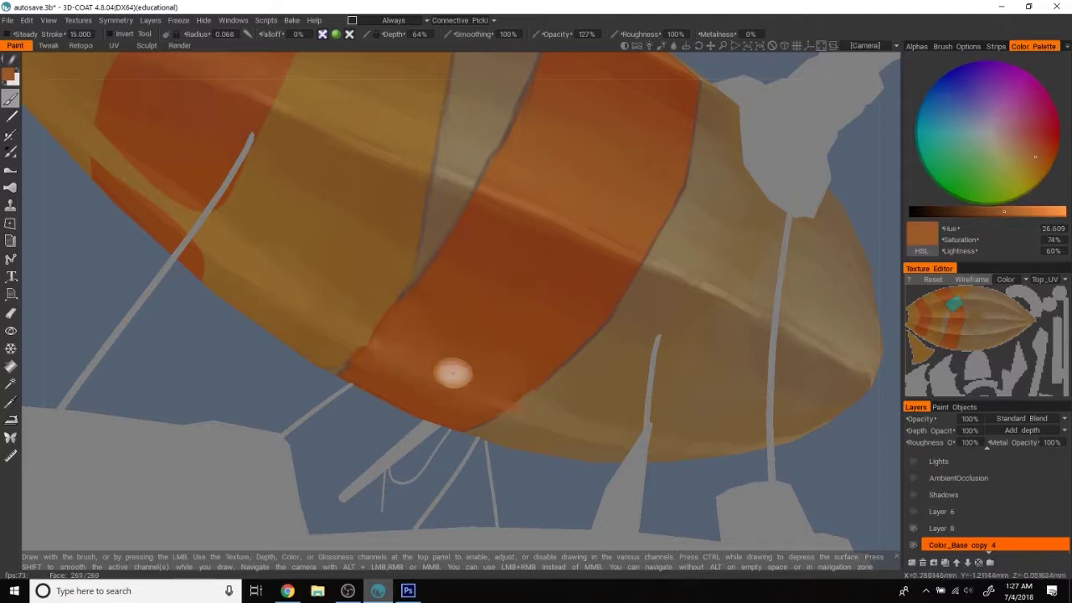
key(v)
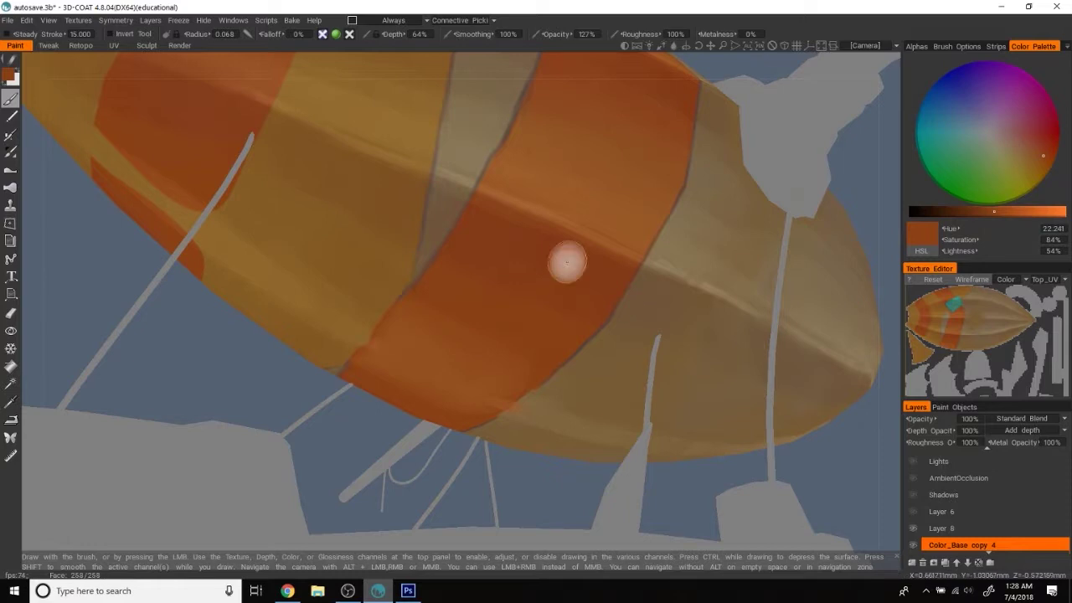
key(v)
key(bracketleft)
key(bracketleft)
alt+drag(390, 351, 366, 395)
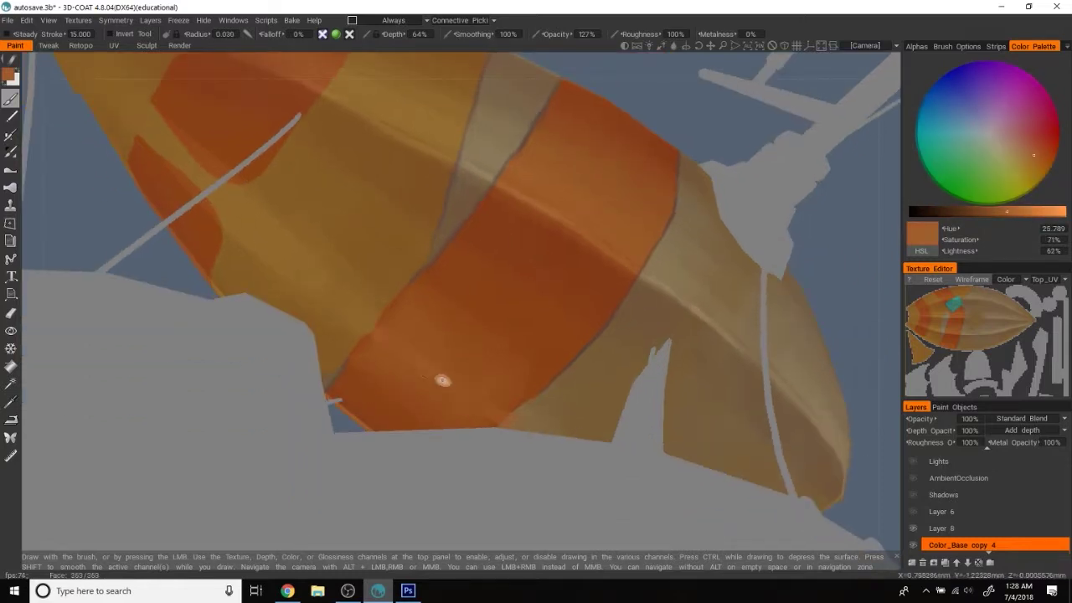
alt+drag(813, 358, 839, 423)
scroll(772, 347, down, 5)
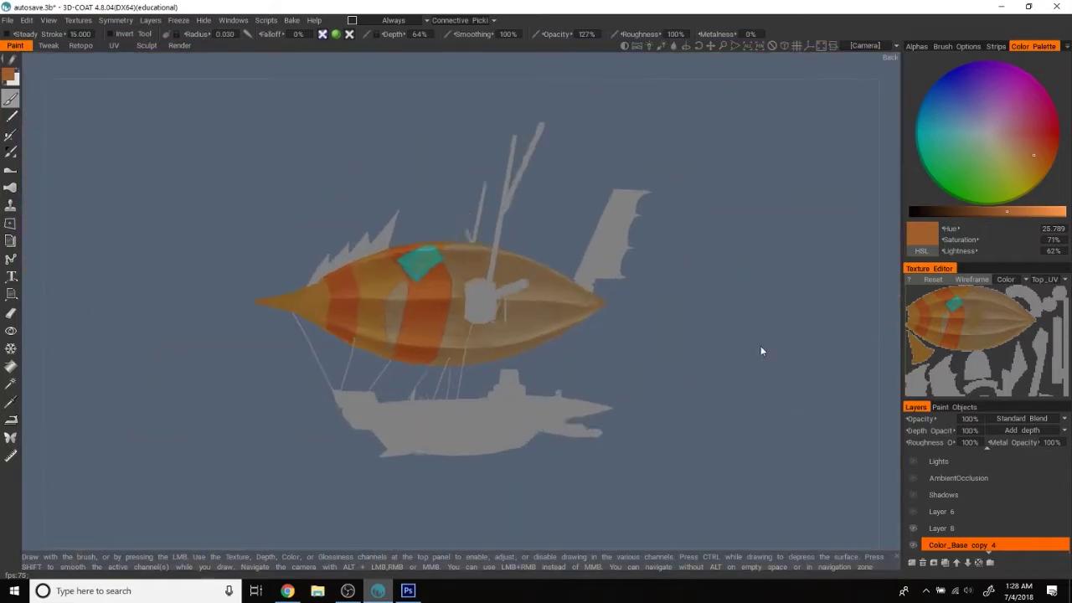
- Select Layer 8 in the Layers panel and enter 50 in its Opacity field
alt+drag(772, 347, 801, 371)
scroll(801, 371, up, 2)
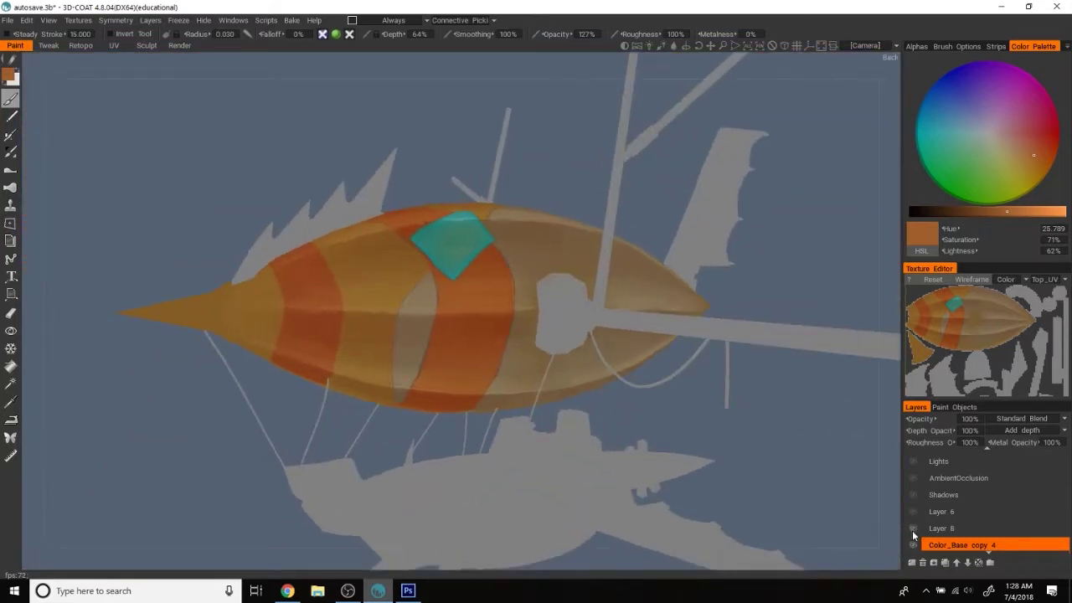
click(941, 528)
click(969, 418)
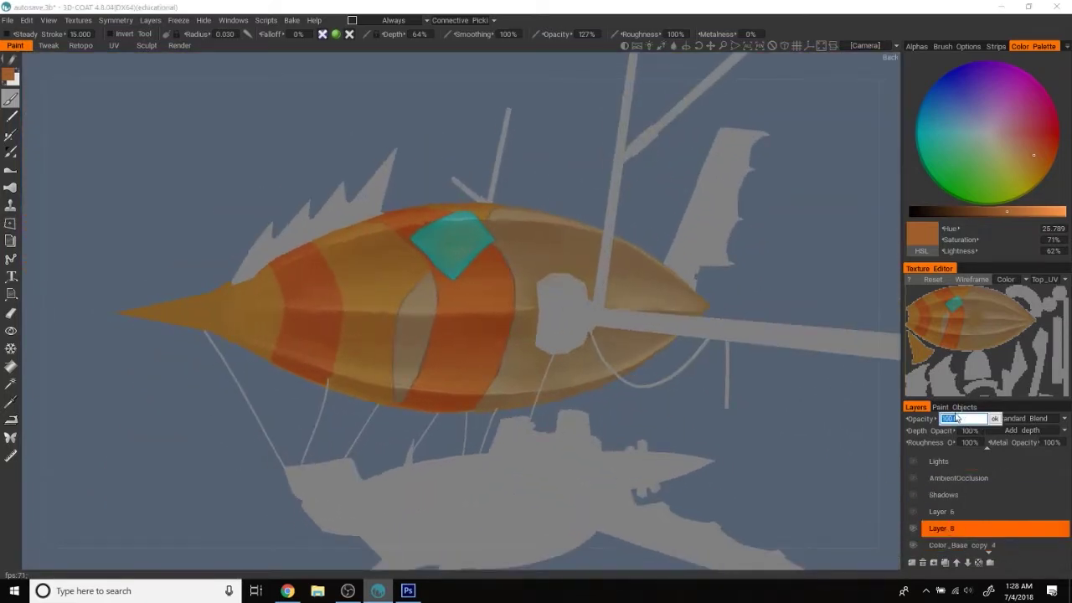
text(50)
click(995, 419)
mouse_move(772, 398)
alt+mouse_down()
mouse_move(815, 437)
mouse_move(870, 347)
mouse_move(813, 360)
mouse_move(817, 326)
alt+mouse_up()
scroll(814, 360, down, 3)
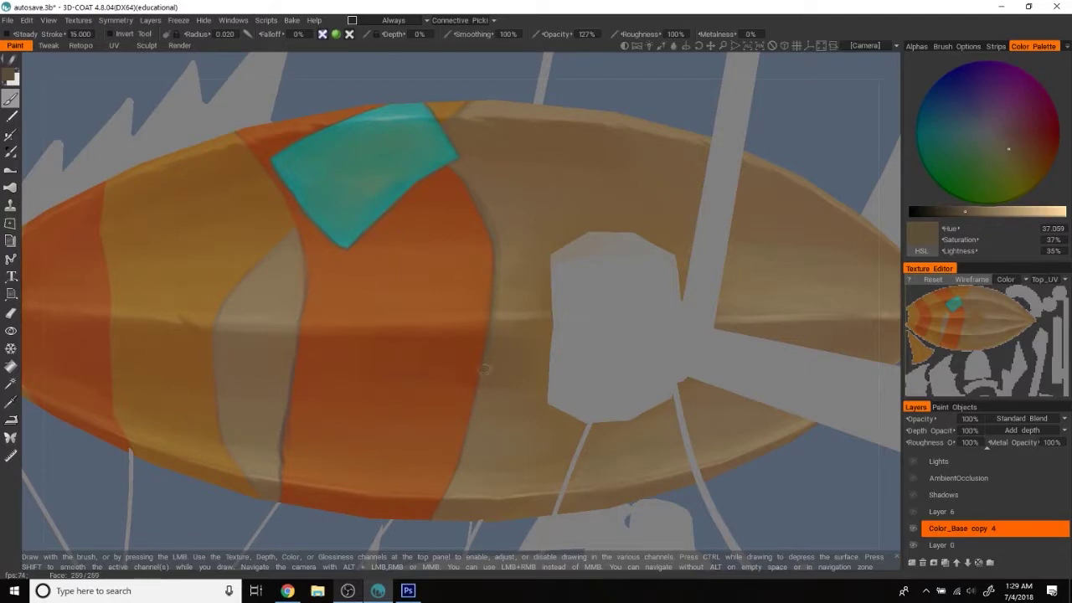
mouse_move(508, 419)
alt+mouse_down()
mouse_move(603, 354)
mouse_move(525, 448)
alt+mouse_up()
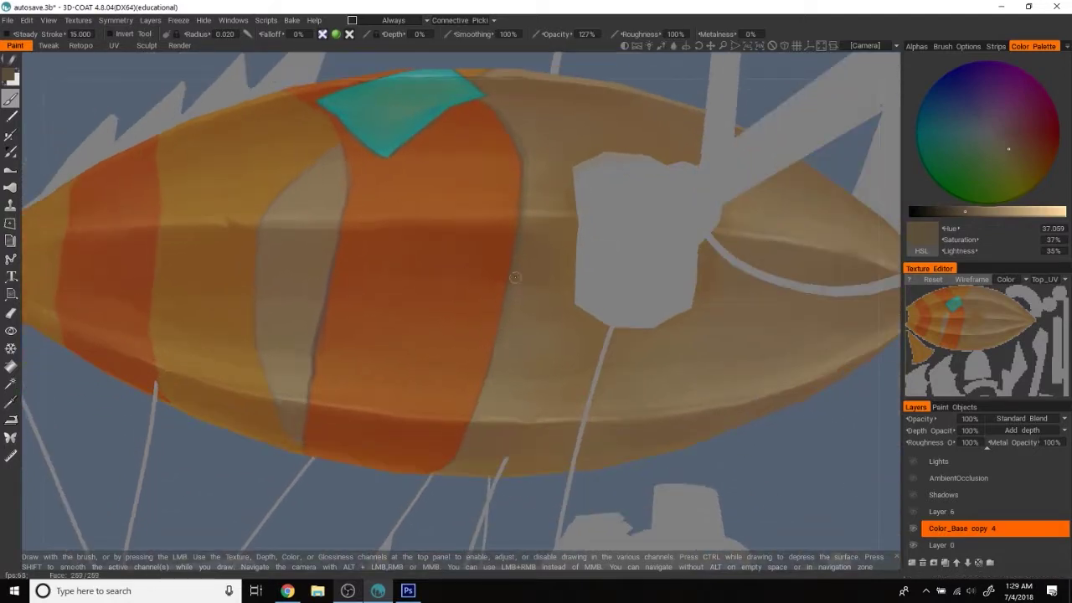
- Orbit around the hull and lower fins, closing in on the teal diamond patch
mouse_move(469, 425)
alt+mouse_down()
mouse_move(495, 440)
mouse_move(639, 387)
alt+mouse_up()
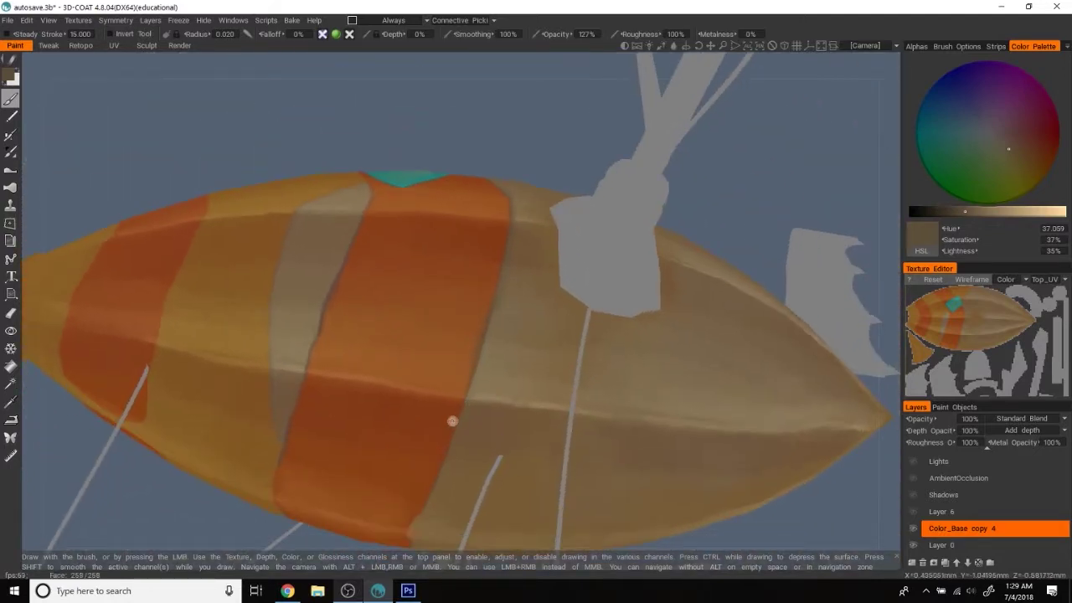
mouse_move(465, 348)
alt+mouse_down()
mouse_move(491, 239)
mouse_move(455, 298)
alt+mouse_up()
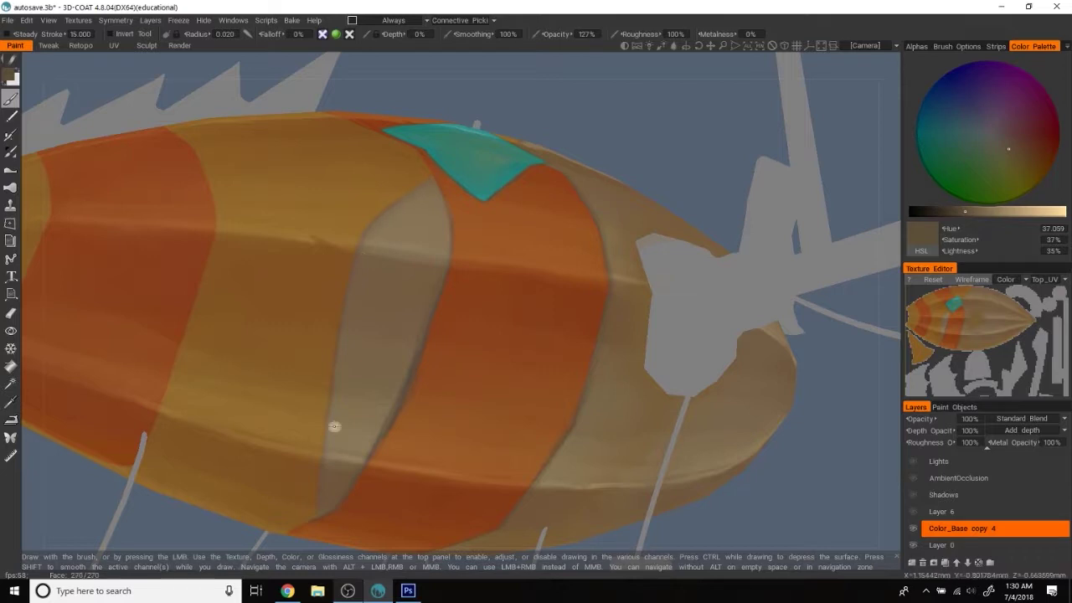
alt+drag(331, 512, 326, 465)
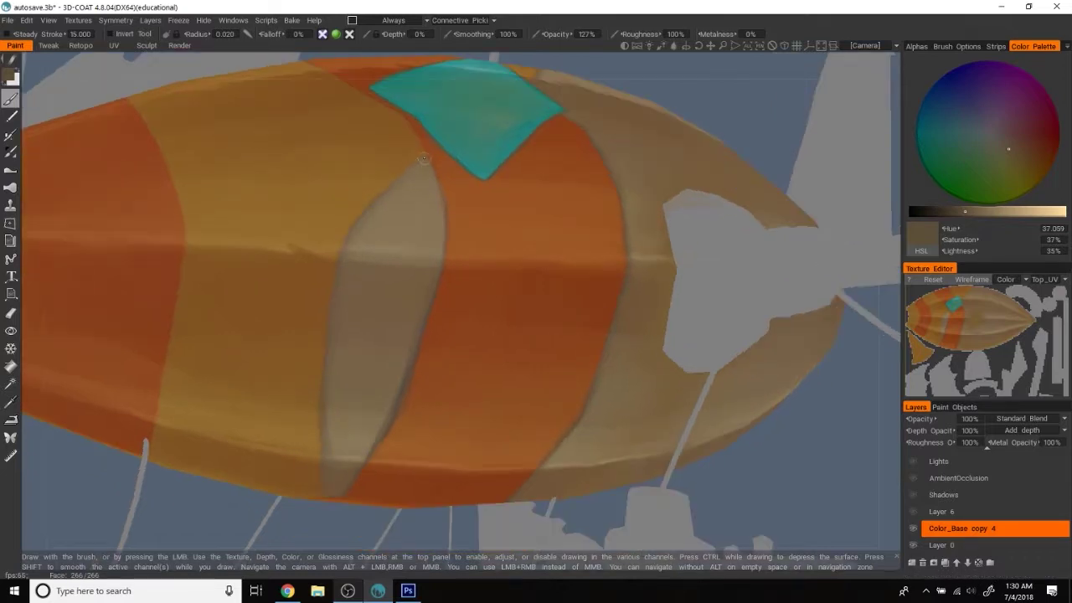
mouse_move(723, 89)
alt+mouse_down()
mouse_move(796, 53)
mouse_move(458, 467)
alt+mouse_up()
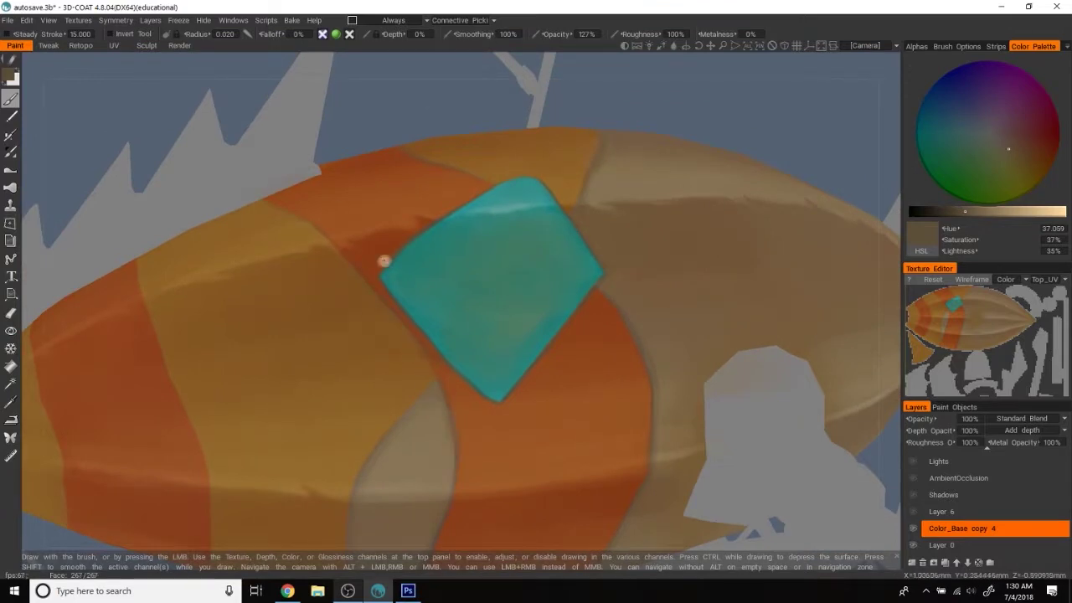
alt+drag(404, 310, 405, 159)
mouse_move(312, 176)
alt+mouse_down()
mouse_move(514, 83)
mouse_move(159, 101)
alt+mouse_up()
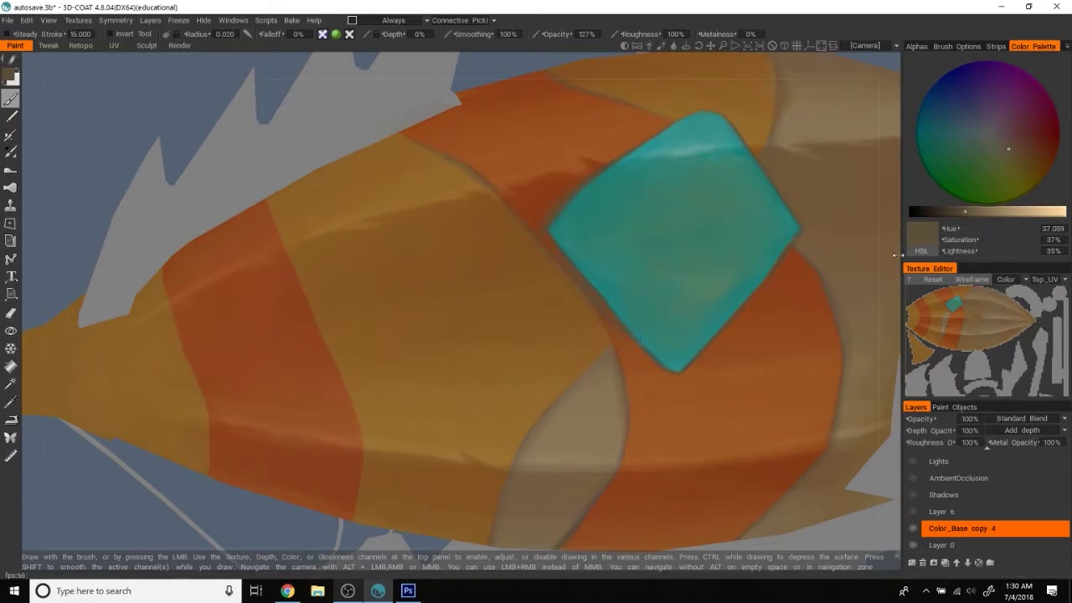
alt+drag(900, 254, 548, 266)
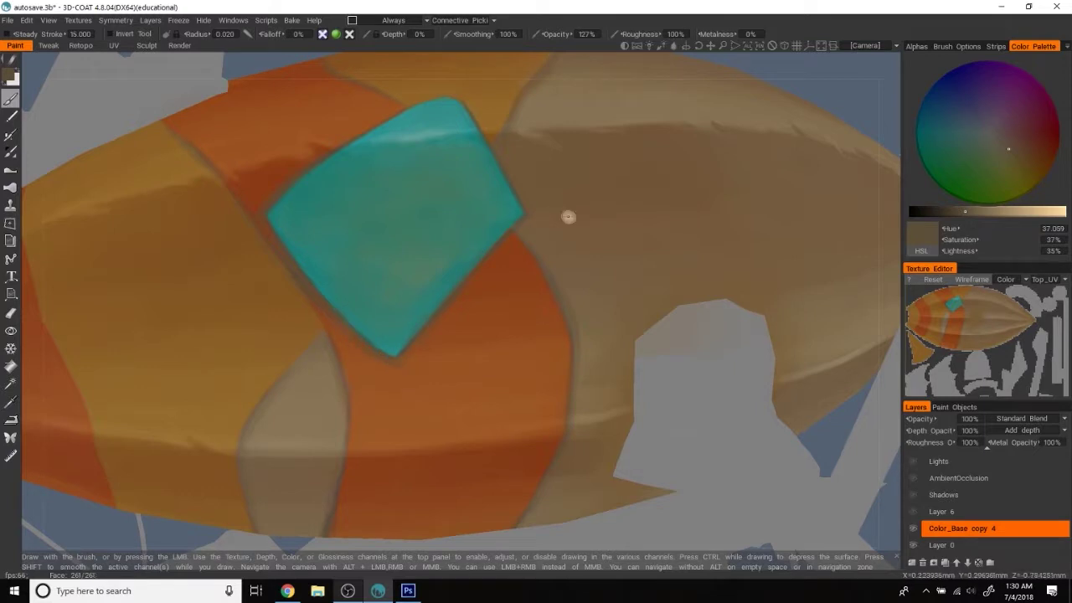
mouse_move(739, 74)
alt+mouse_down()
mouse_move(782, 163)
mouse_move(406, 242)
alt+mouse_up()
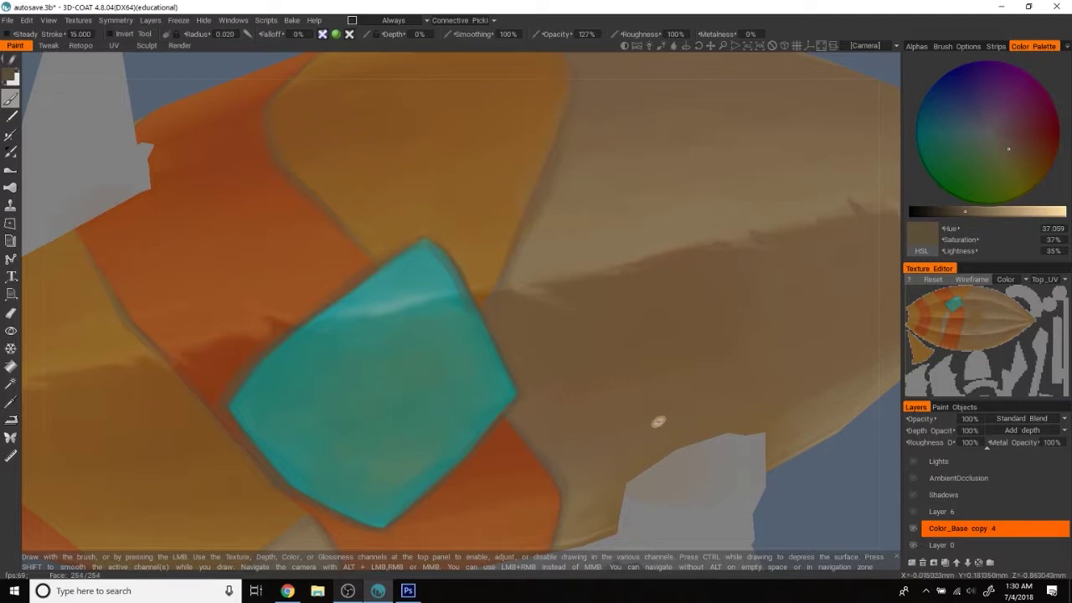
- Turn the airship side-on, view its top, and zoom between the whole ship and the striped hull
scroll(771, 455, down, 5)
mouse_move(769, 405)
mouse_down()
mouse_move(859, 296)
mouse_move(789, 455)
mouse_up()
scroll(790, 454, up, 3)
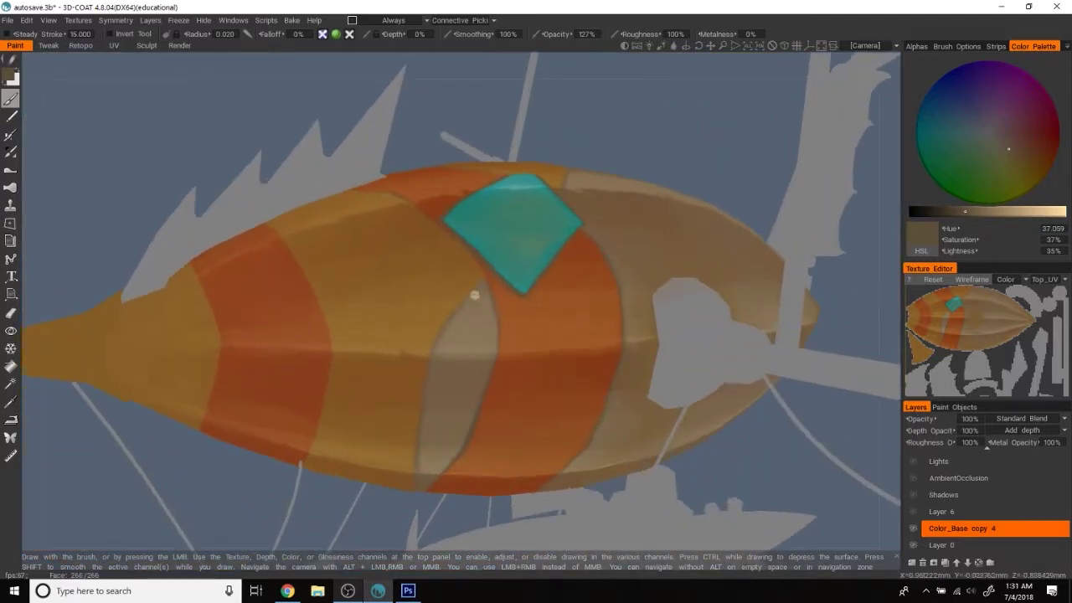
drag(658, 157, 311, 249)
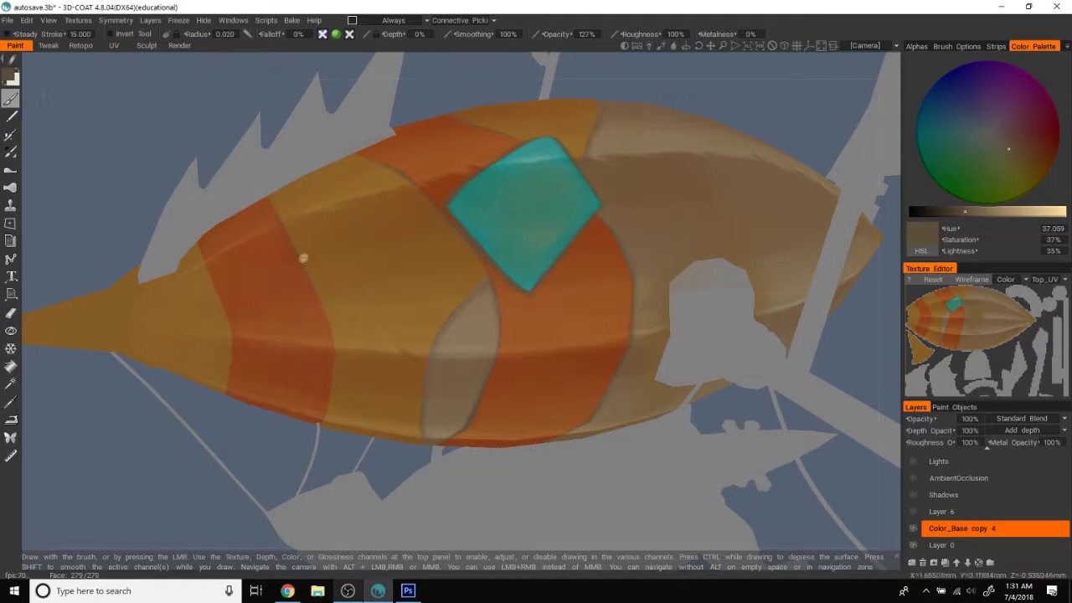
scroll(275, 457, up, 3)
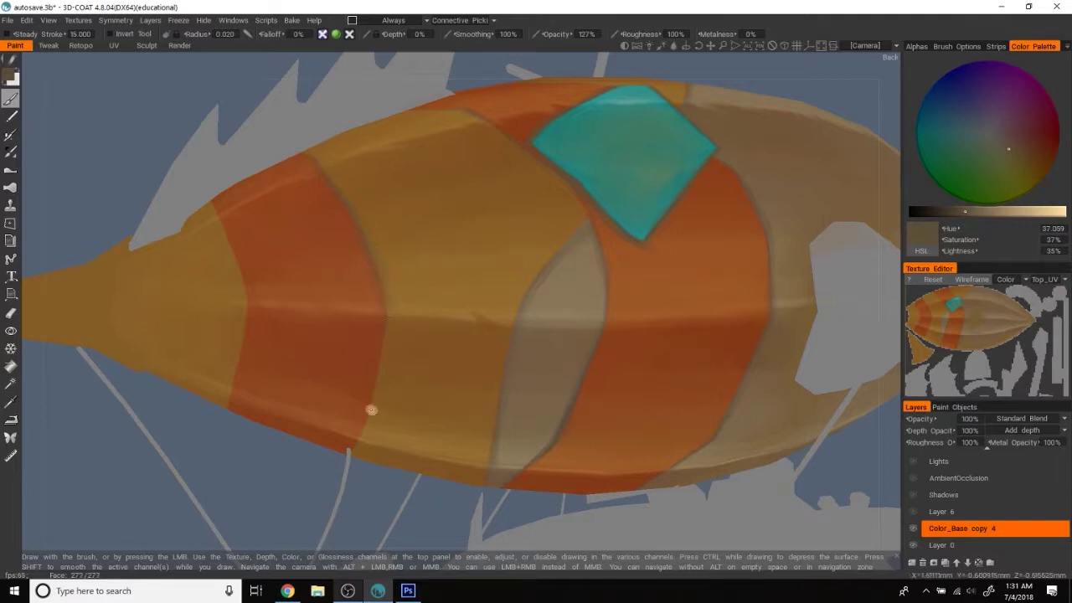
alt+drag(364, 432, 415, 320)
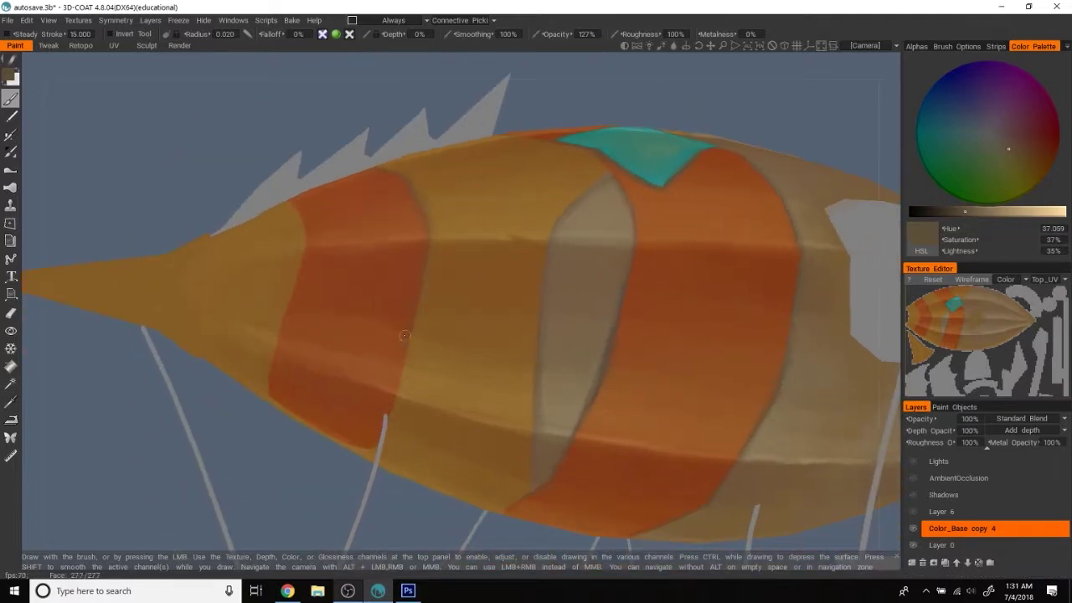
alt+drag(296, 454, 240, 213)
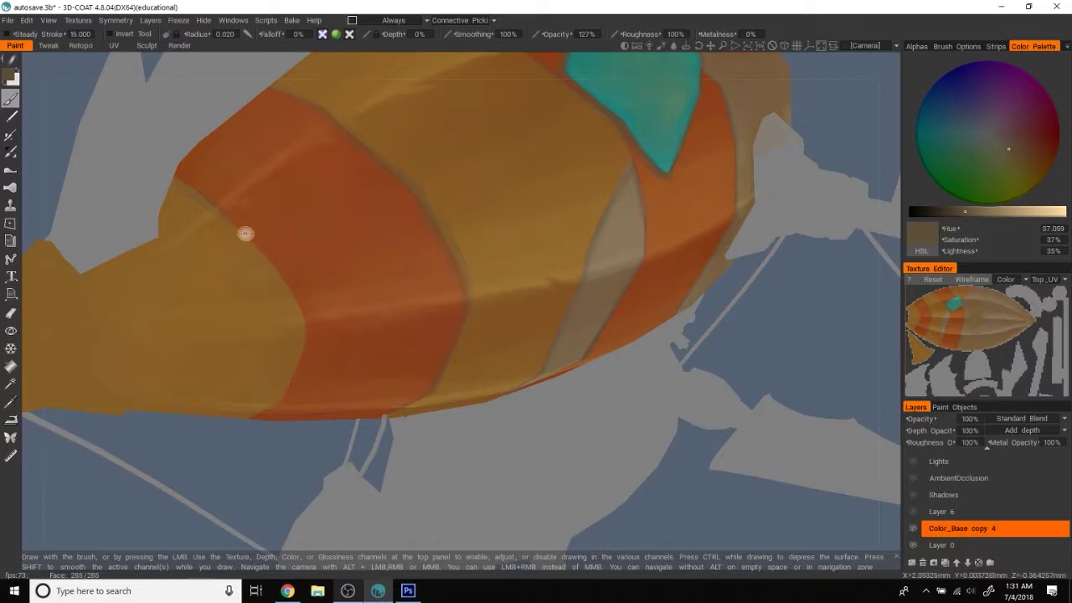
alt+drag(266, 467, 334, 254)
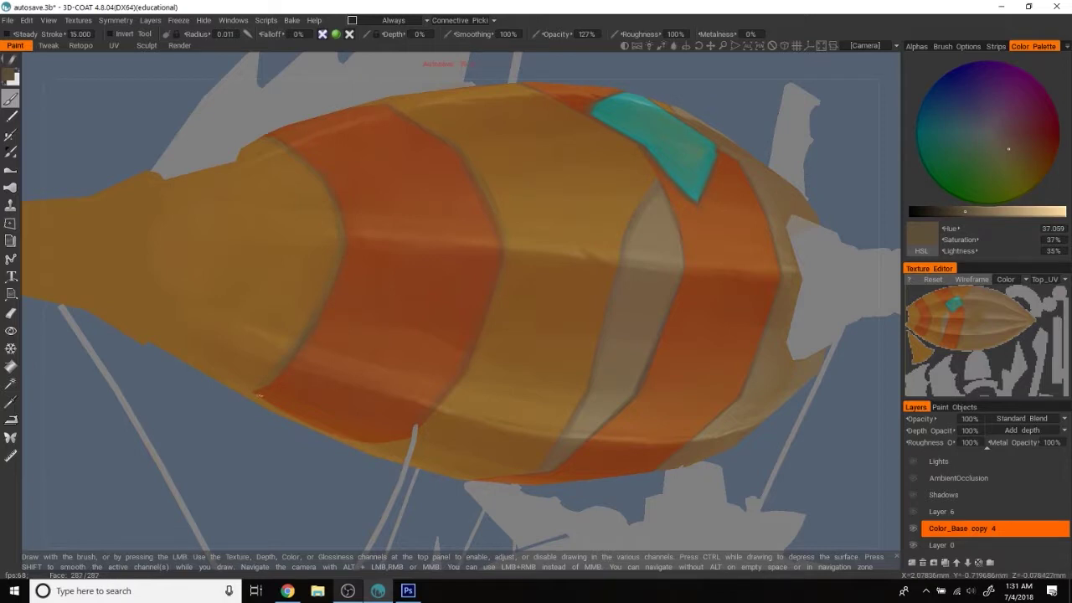
alt+drag(270, 382, 303, 321)
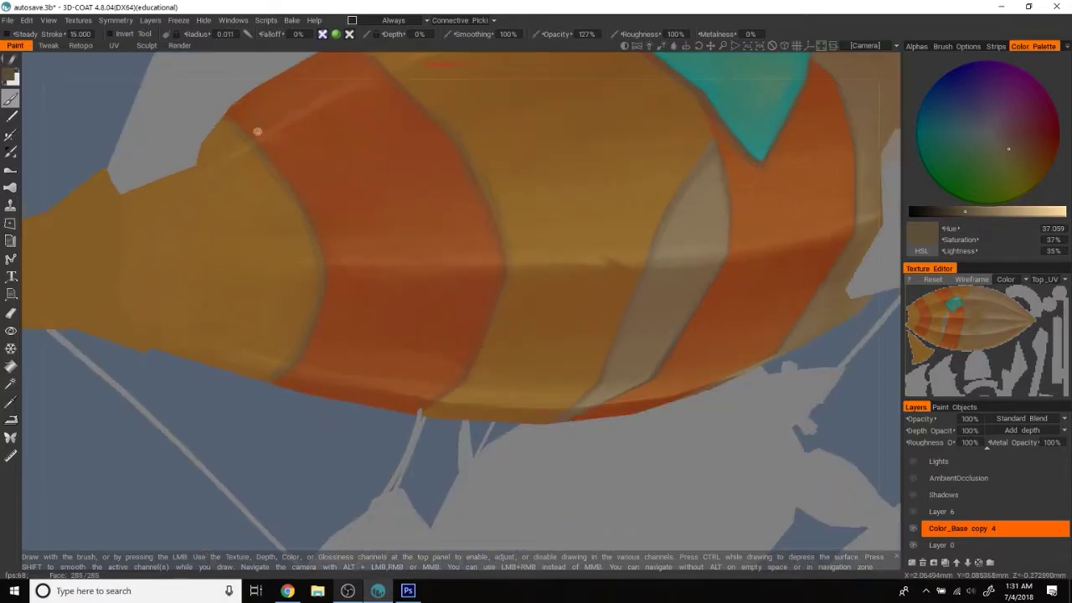
mouse_move(308, 218)
alt+mouse_down()
mouse_move(342, 450)
mouse_move(398, 278)
alt+mouse_up()
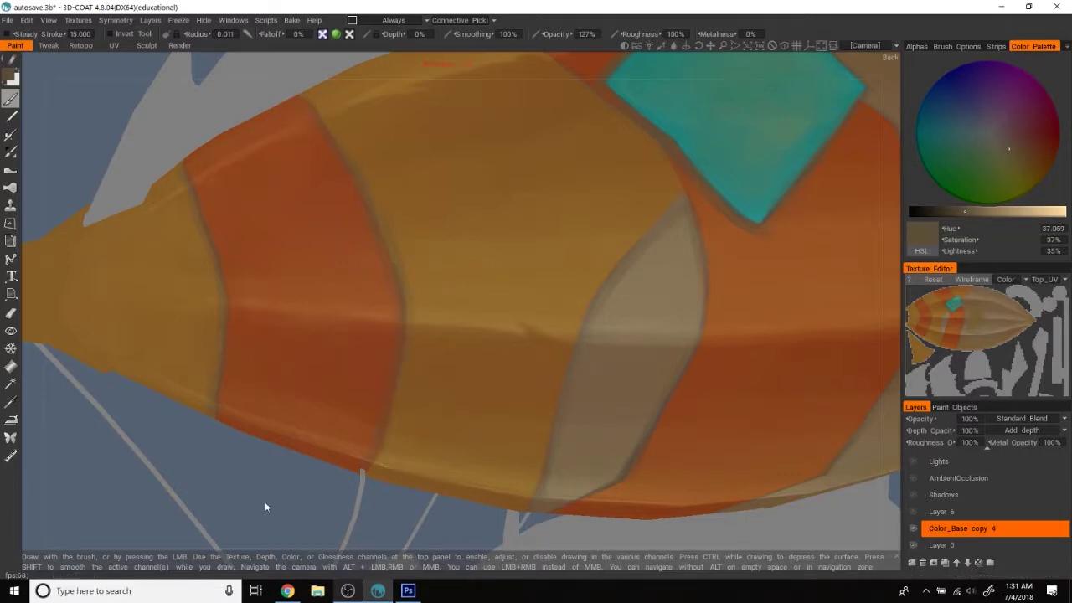
- Orbit to the front hull section and set the paint to red-orange (H 18.9, S 79%, L 51%)
alt+drag(264, 486, 312, 116)
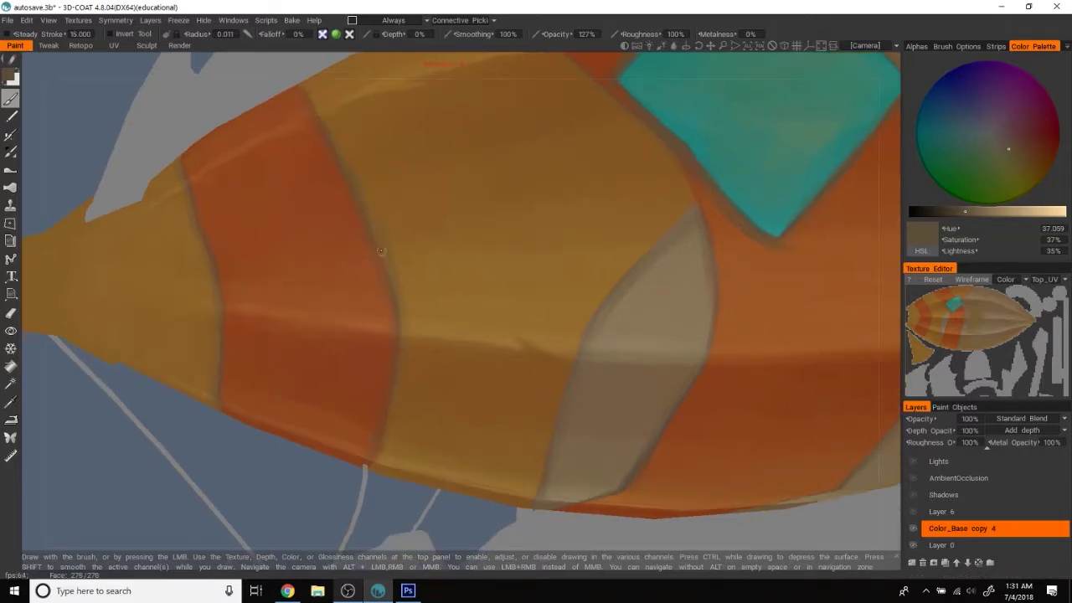
alt+drag(394, 288, 287, 324)
mouse_move(294, 266)
alt+mouse_down()
mouse_move(227, 139)
mouse_move(295, 97)
alt+mouse_up()
scroll(322, 223, down, 5)
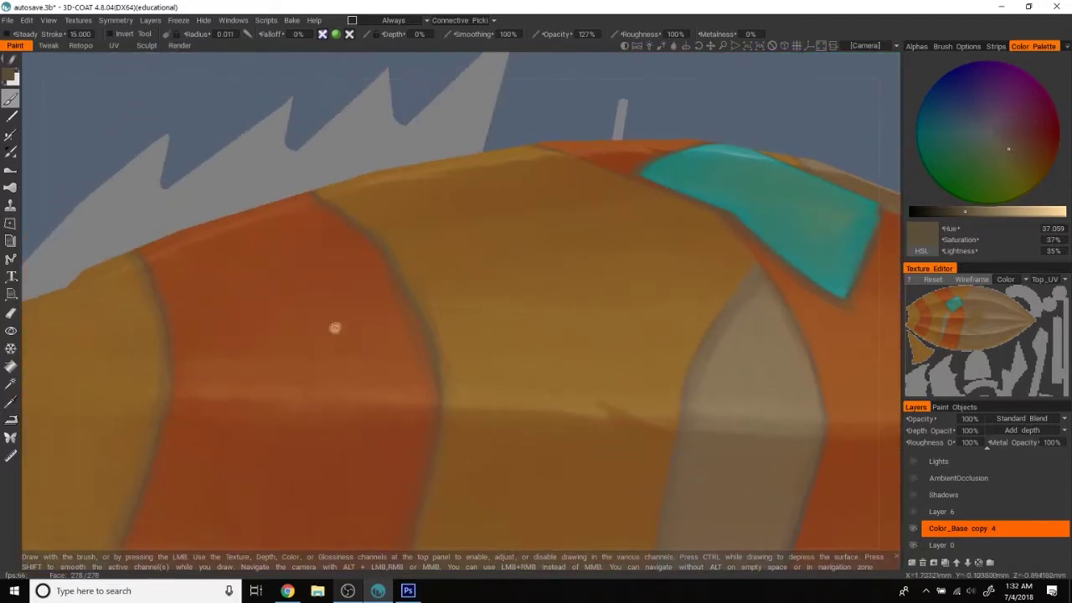
mouse_move(646, 124)
alt+mouse_down()
mouse_move(763, 363)
mouse_move(749, 390)
alt+mouse_up()
scroll(749, 391, up, 5)
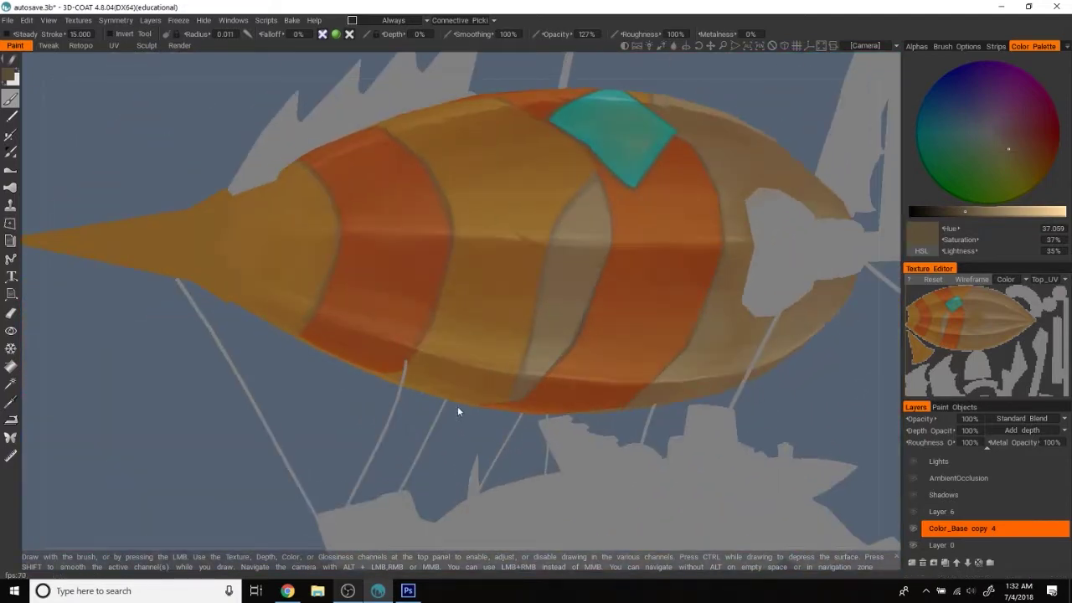
scroll(455, 407, up, 2)
scroll(520, 214, up, 3)
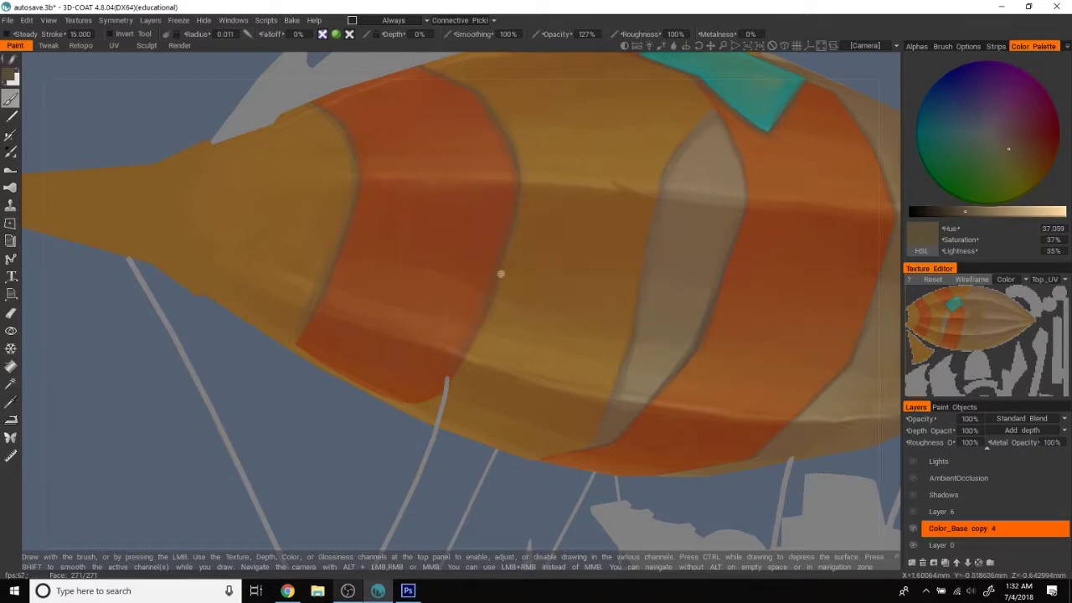
mouse_move(424, 410)
alt+mouse_down()
mouse_move(327, 443)
mouse_move(412, 321)
alt+mouse_up()
right_drag(411, 321, 376, 323)
- Enlarge the brush and paint over the yellow notch in orange, sampling several band tones with V
key(v)
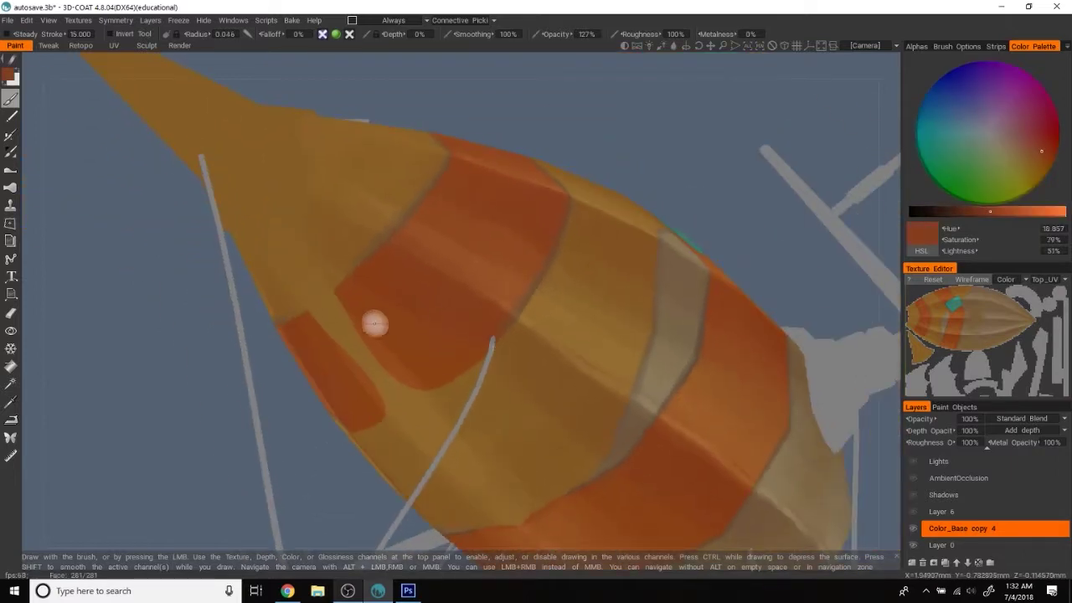
mouse_move(358, 291)
mouse_down()
mouse_move(381, 355)
mouse_move(414, 390)
mouse_move(393, 394)
mouse_up()
key(v)
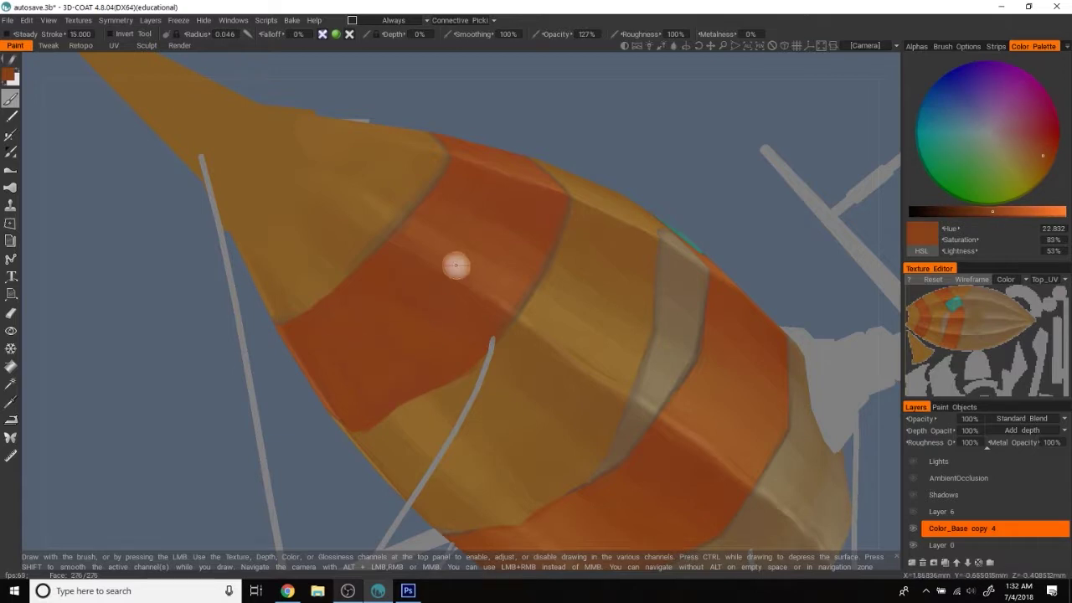
key(v)
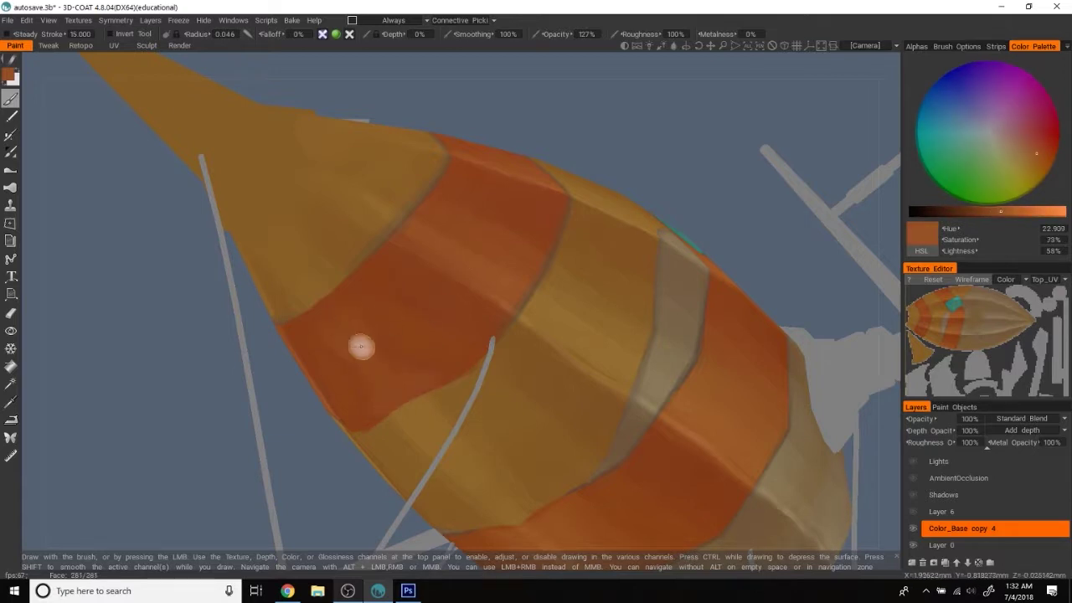
key(v)
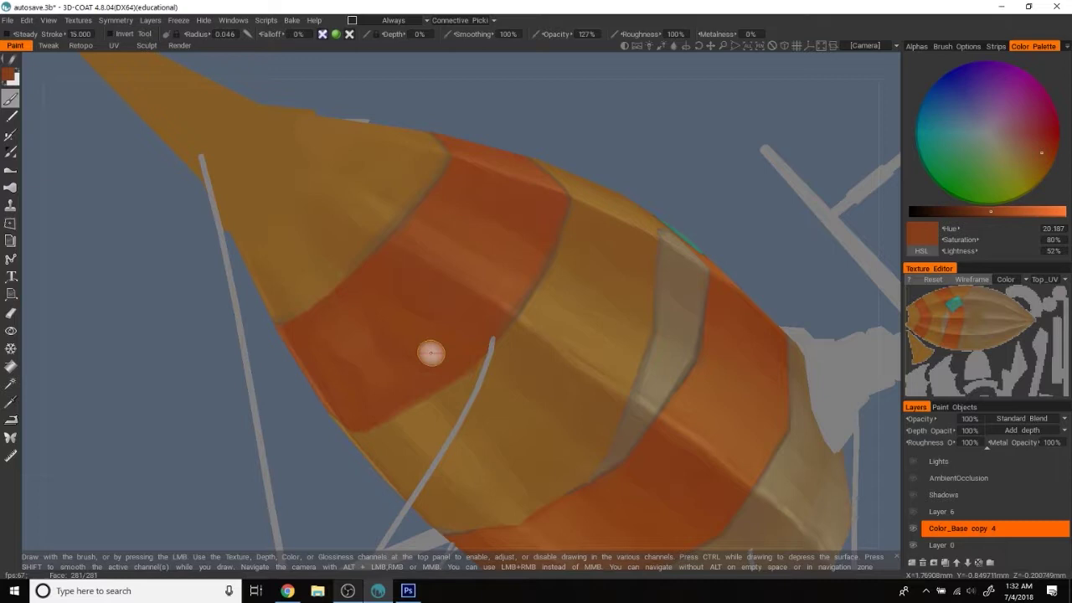
key(v)
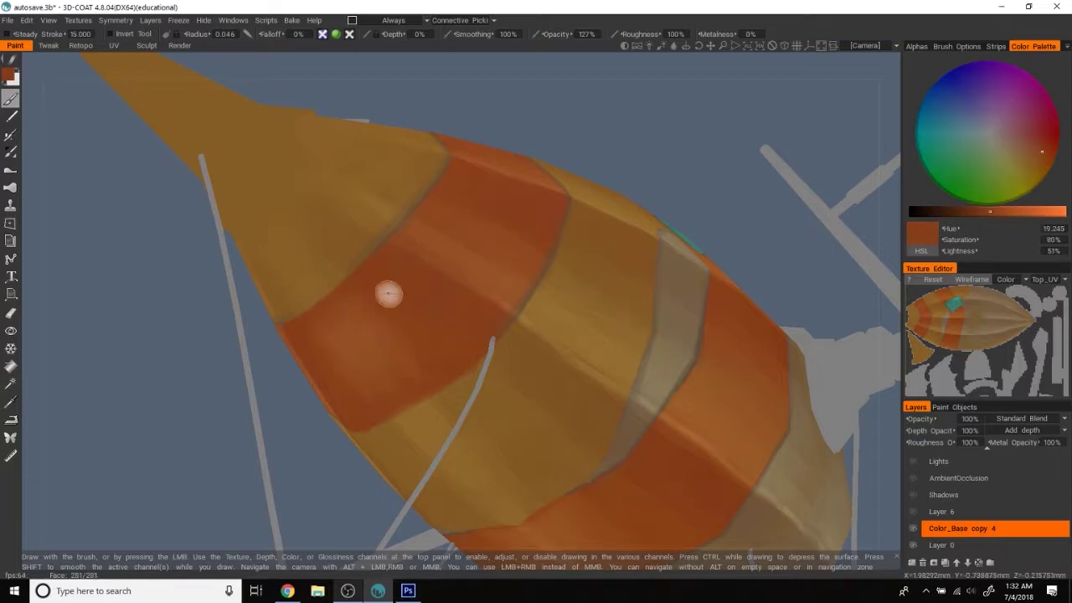
key(v)
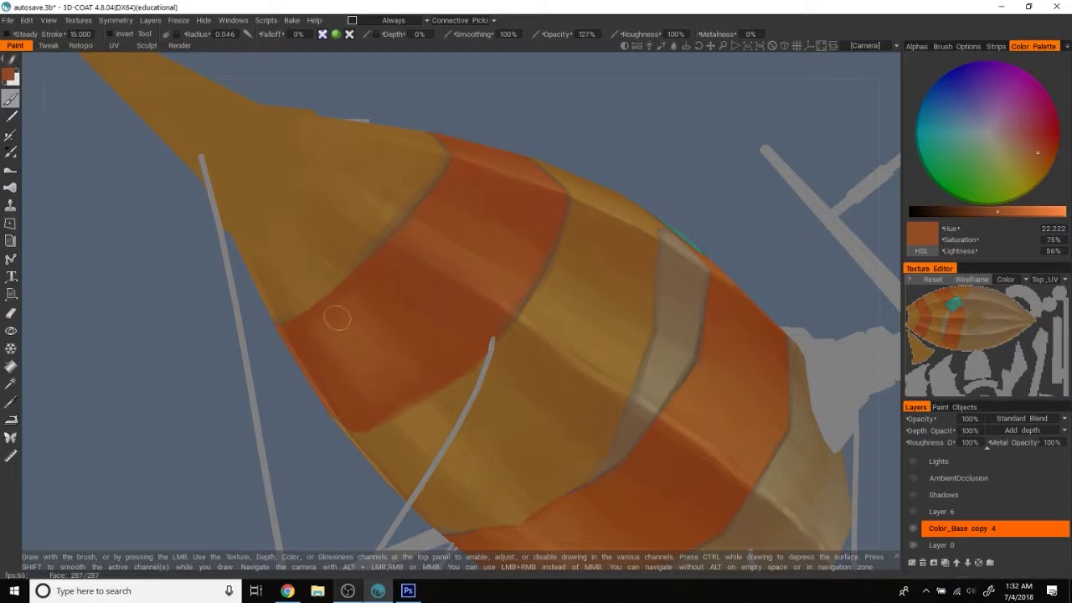
alt+drag(338, 316, 591, 116)
scroll(566, 153, down, 3)
scroll(567, 153, up, 3)
key(v)
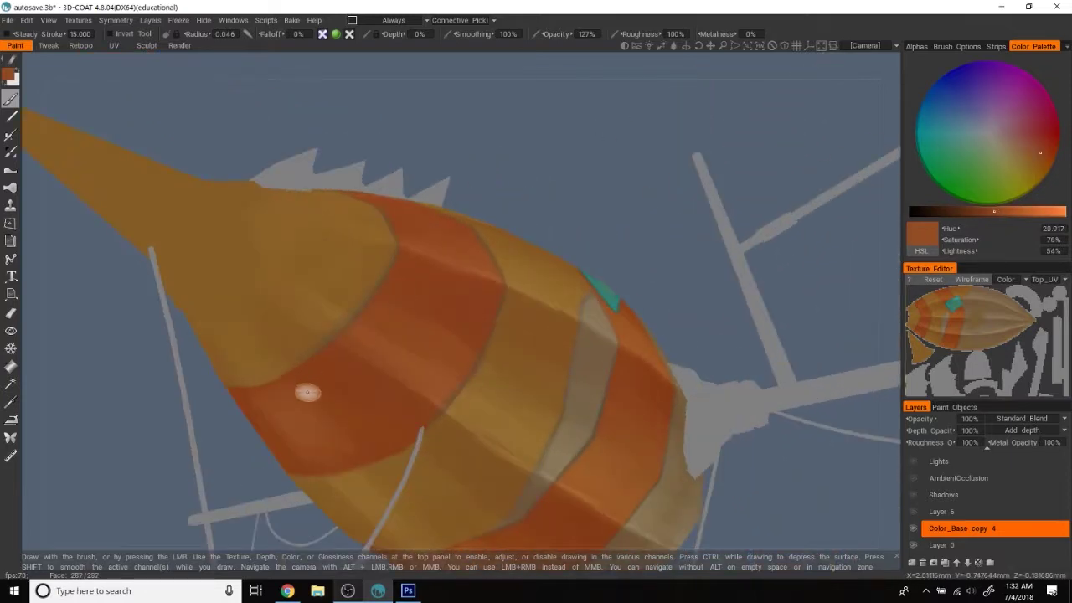
- Keep blending lighter and deeper oranges over the notch from several angles, adjusting brush size
right_drag(303, 396, 281, 402)
mouse_move(267, 384)
alt+mouse_down()
mouse_move(581, 124)
mouse_move(422, 313)
alt+mouse_up()
key(v)
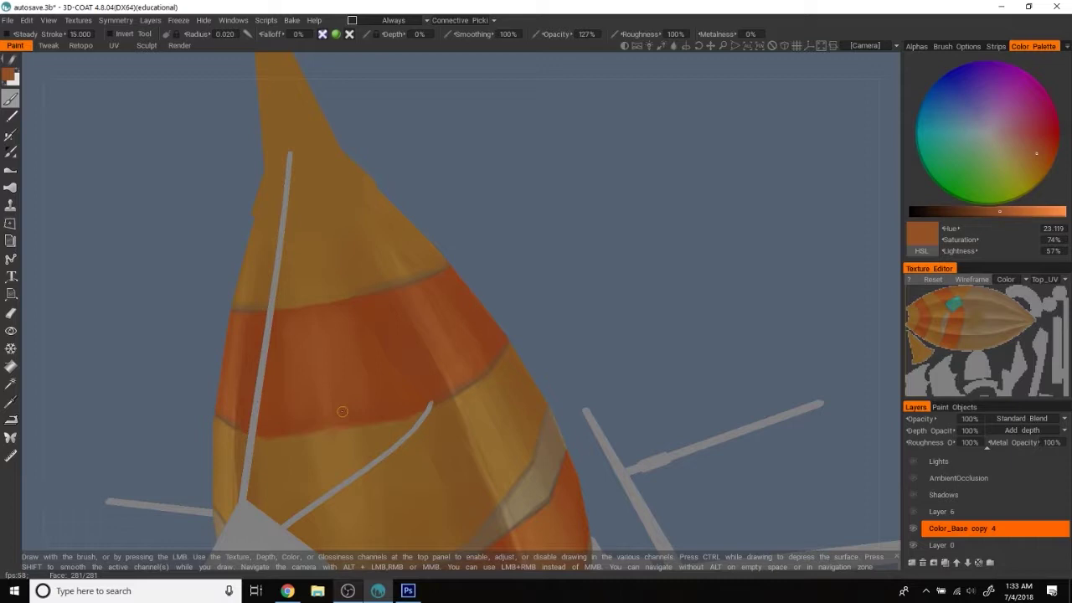
alt+drag(399, 361, 409, 328)
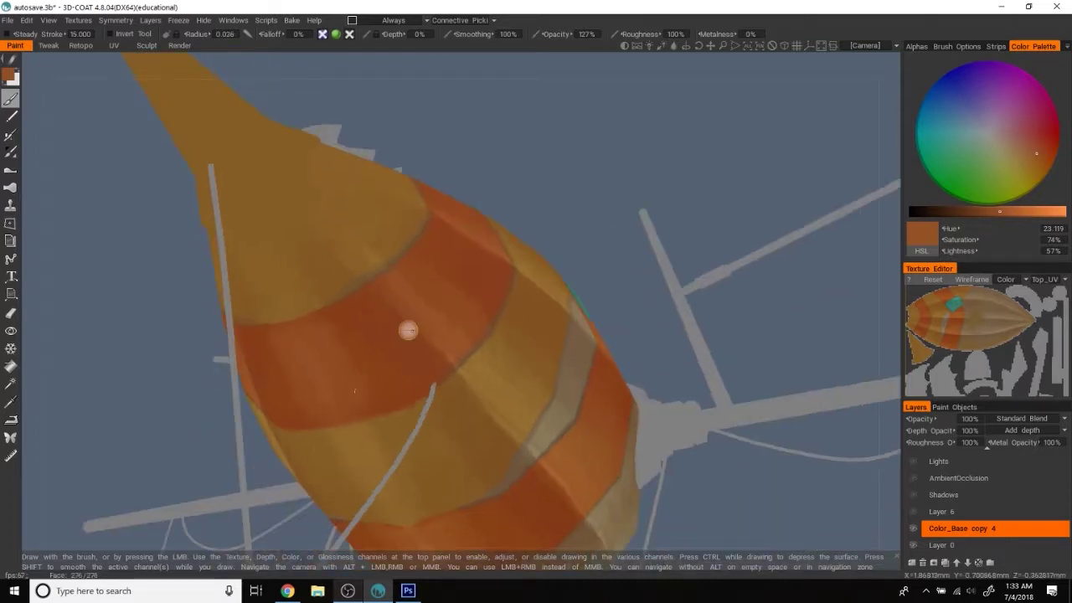
key(v)
right_drag(393, 339, 329, 339)
key(v)
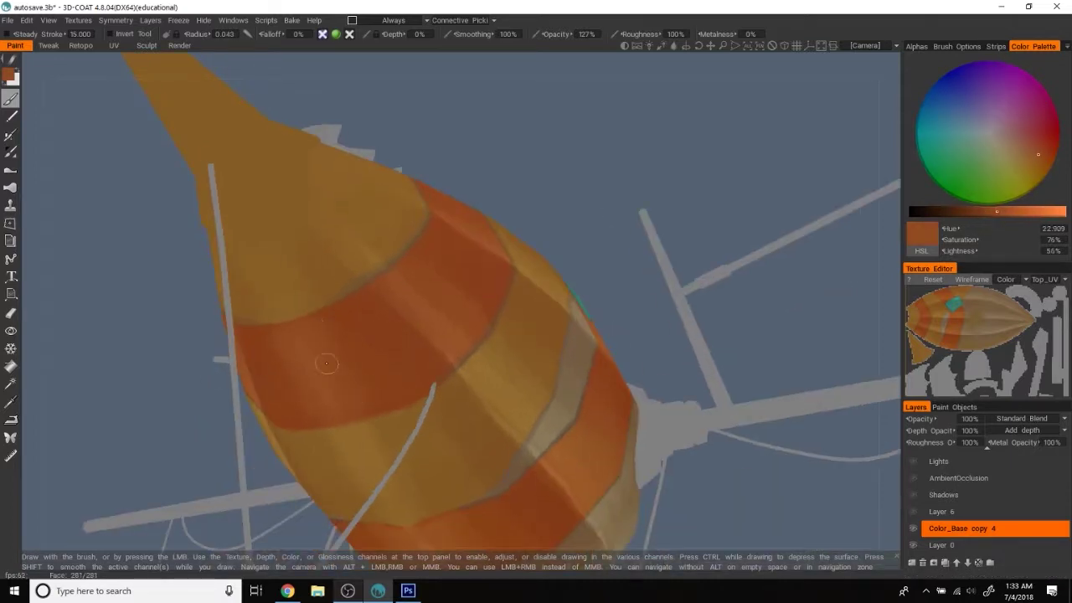
mouse_move(394, 364)
alt+mouse_down()
mouse_move(564, 160)
mouse_move(544, 195)
alt+mouse_up()
scroll(544, 194, down, 5)
mouse_move(586, 120)
mouse_down()
mouse_move(548, 124)
mouse_move(534, 153)
mouse_up()
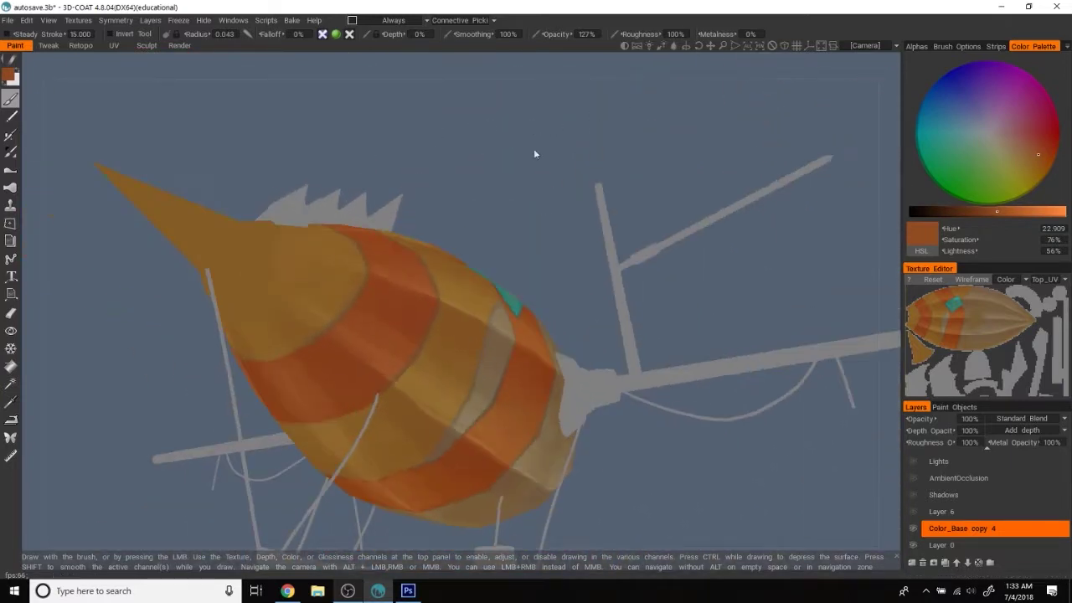
key(v)
mouse_move(291, 366)
alt+mouse_down()
mouse_move(547, 155)
mouse_move(556, 121)
alt+mouse_up()
scroll(630, 140, up, 3)
scroll(631, 150, up, 2)
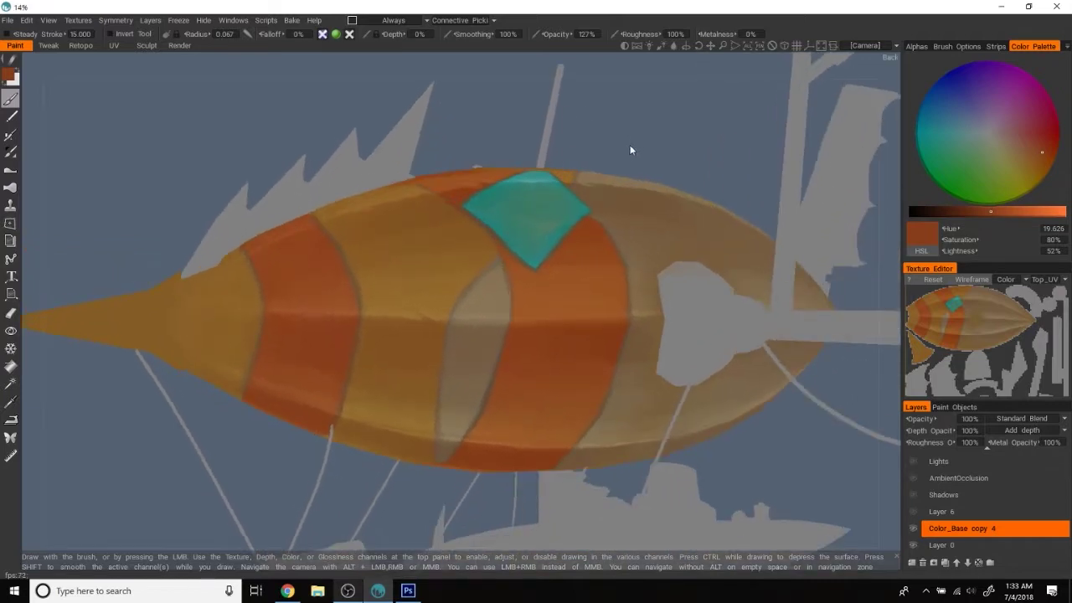
scroll(661, 126, down, 5)
alt+drag(586, 137, 839, 154)
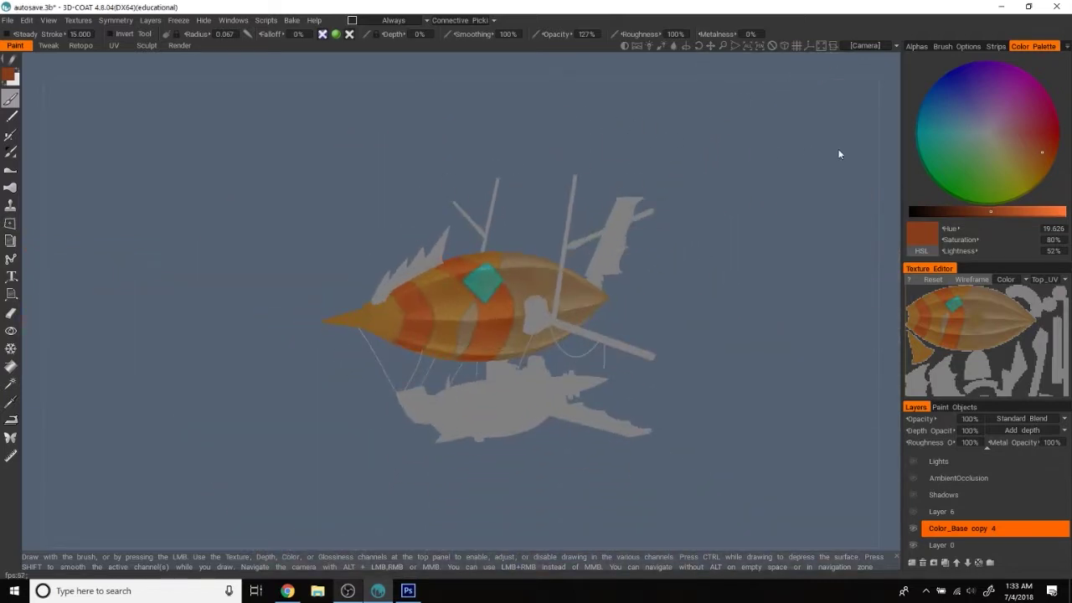
- Show the airship reference image in the Color Palette and pick a pale tan (H 49.8, S 26%, L 73%)
click(1067, 45)
click(1047, 87)
scroll(832, 273, up, 1)
scroll(829, 310, up, 3)
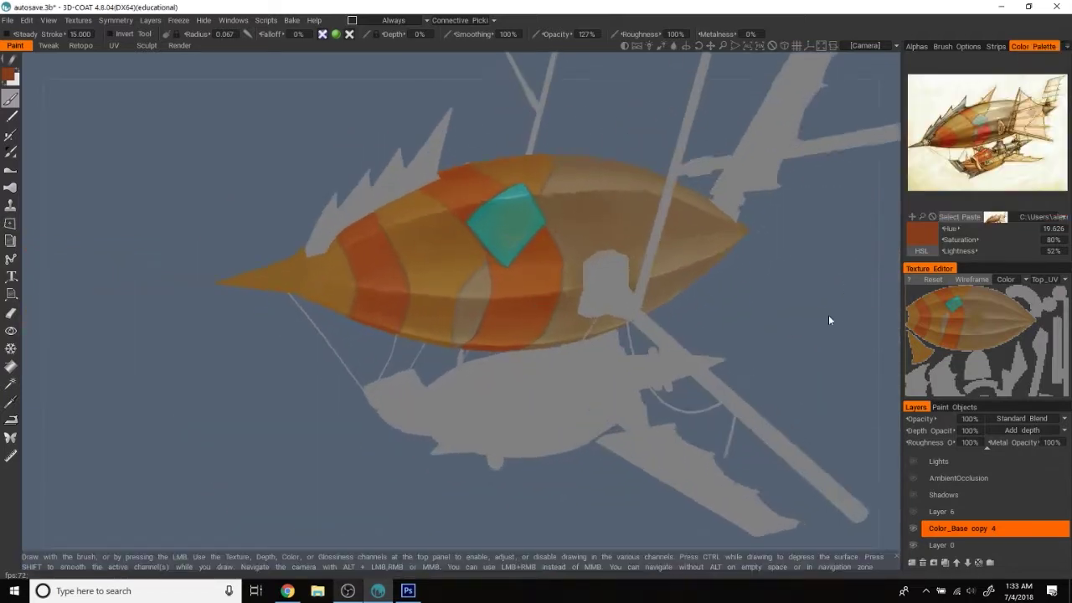
scroll(779, 331, up, 2)
scroll(729, 342, up, 2)
click(995, 120)
scroll(493, 251, down, 1)
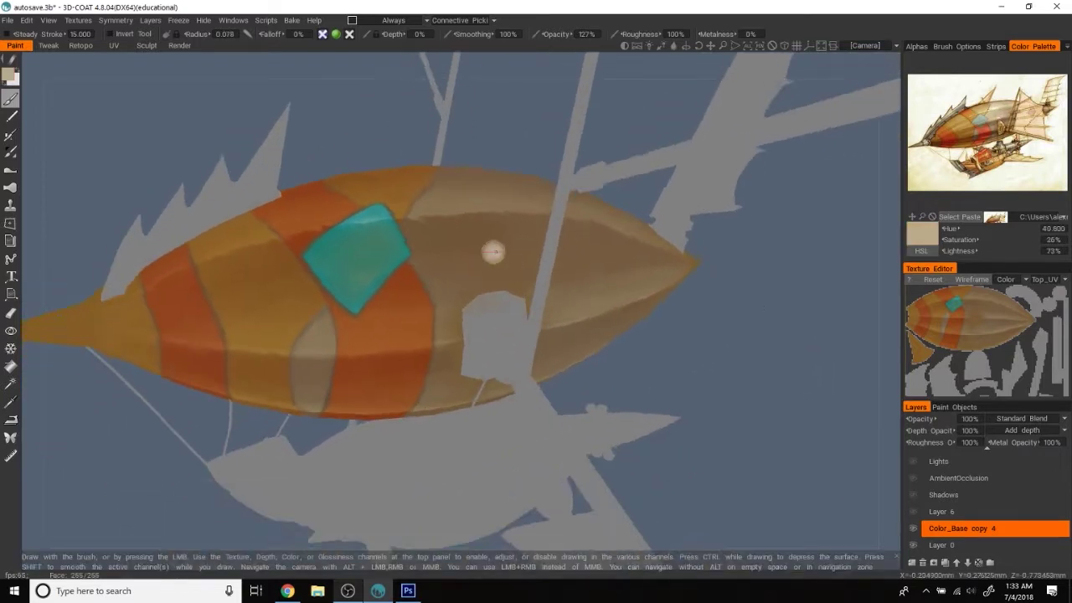
- Orbit around the hull and sample its lighter and darker brown tones
alt+drag(486, 263, 739, 408)
scroll(740, 407, up, 2)
mouse_move(419, 242)
alt+mouse_down()
mouse_move(752, 401)
mouse_move(637, 352)
alt+mouse_up()
mouse_move(439, 218)
alt+mouse_down()
mouse_move(581, 324)
mouse_move(825, 366)
mouse_move(724, 382)
alt+mouse_up()
scroll(724, 382, up, 3)
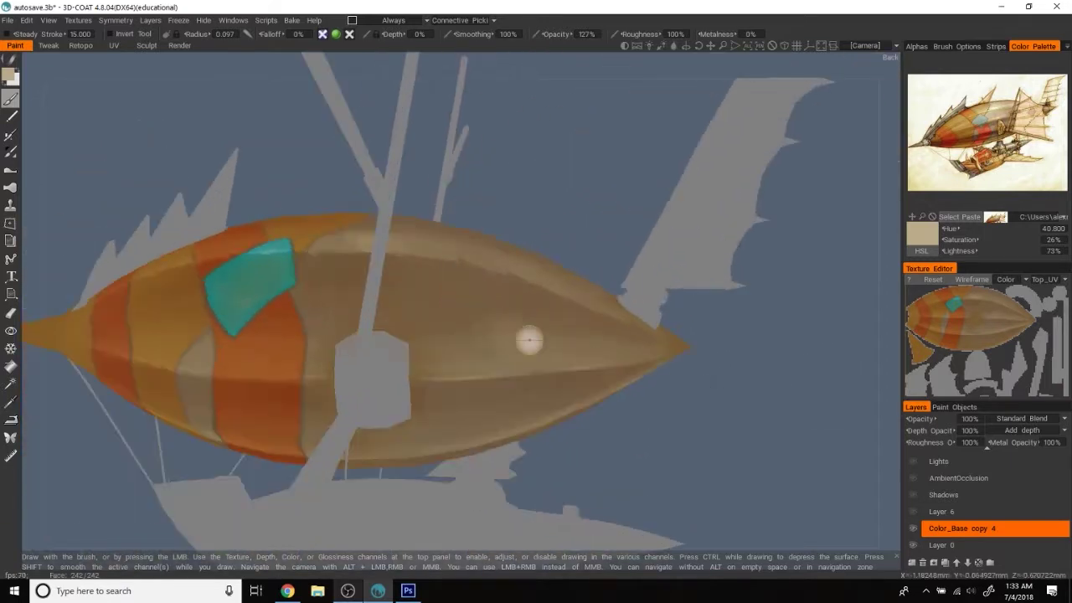
key(v)
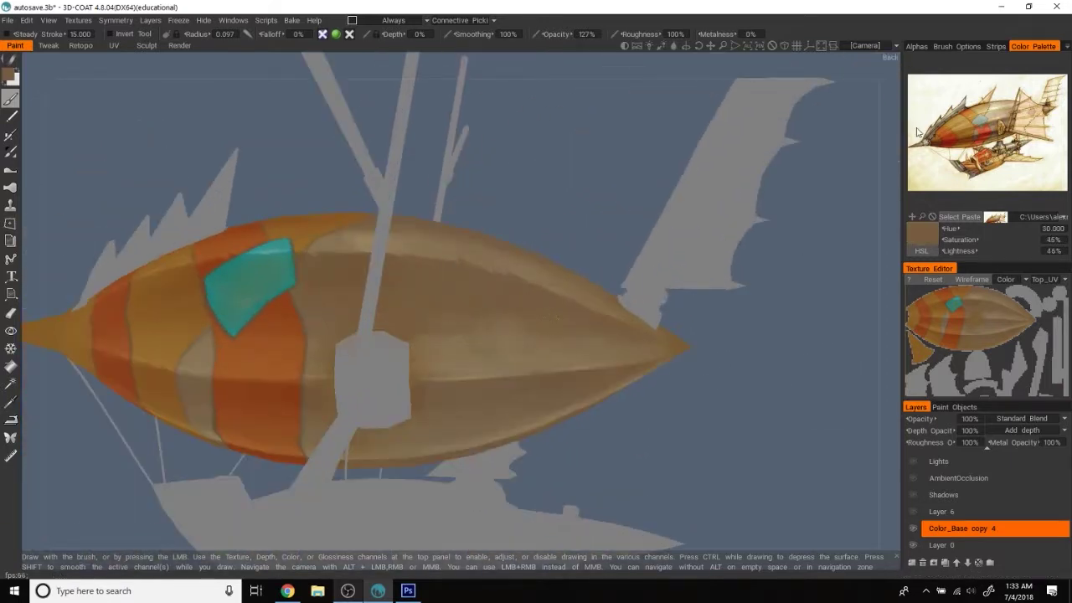
key(v)
key(v)
- Orbit to the rear and whole airship, then pick a light grey-teal from the reference image
mouse_move(449, 286)
alt+mouse_down()
mouse_move(419, 292)
mouse_move(450, 412)
alt+mouse_up()
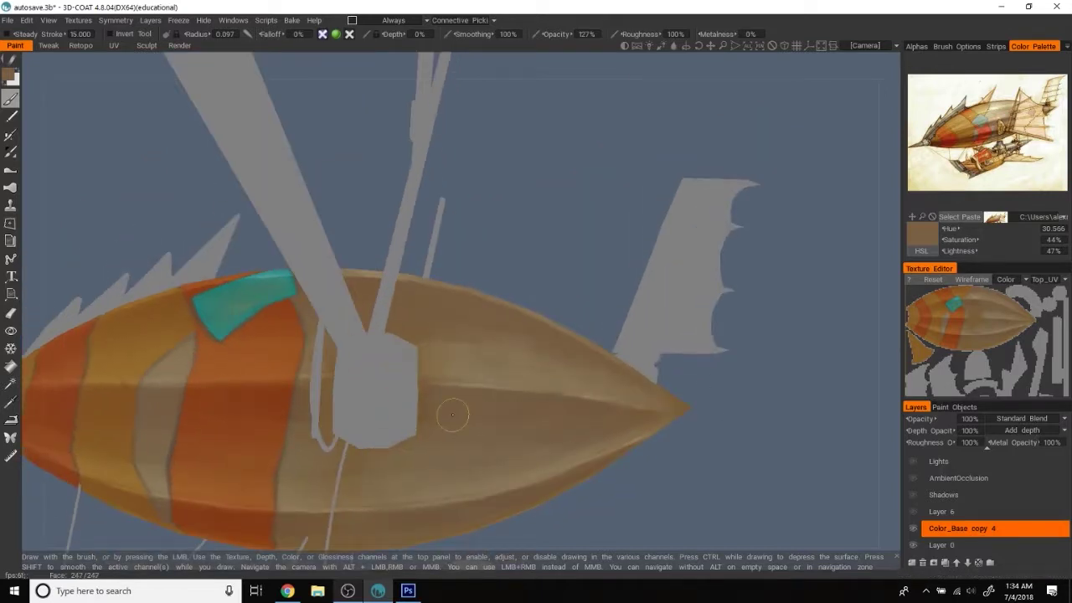
alt+drag(433, 401, 359, 385)
mouse_move(407, 156)
alt+mouse_down()
mouse_move(745, 322)
mouse_move(307, 257)
alt+mouse_up()
mouse_move(893, 184)
alt+mouse_down()
mouse_move(756, 364)
mouse_move(805, 376)
mouse_move(768, 308)
mouse_move(792, 334)
mouse_move(767, 369)
mouse_move(801, 342)
alt+mouse_up()
scroll(757, 364, down, 5)
scroll(786, 335, up, 3)
scroll(856, 364, up, 2)
scroll(856, 363, up, 2)
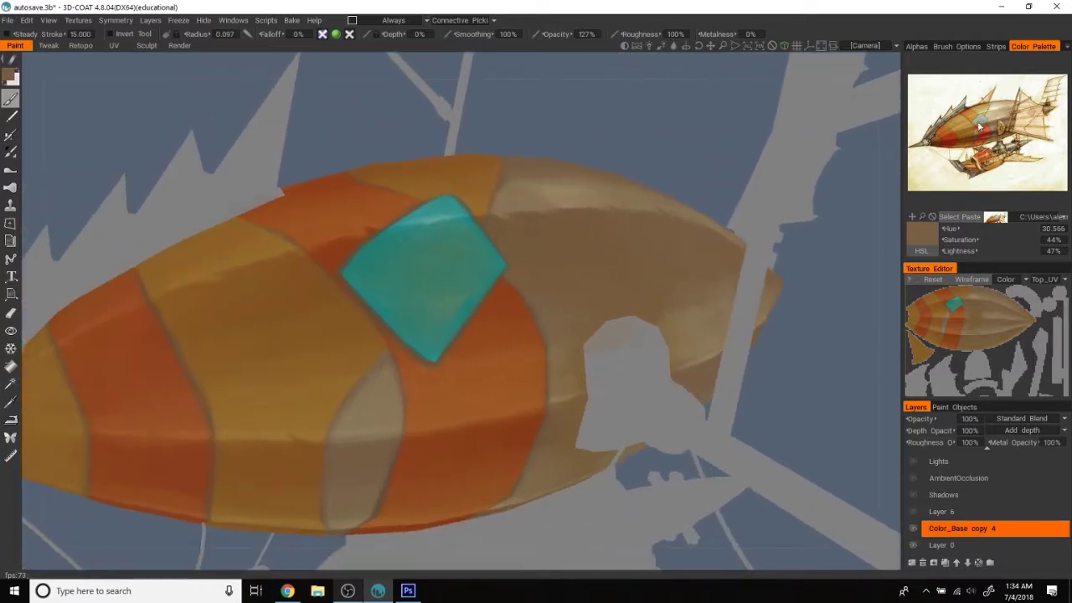
click(980, 126)
- Shrink the brush, sample the patch teal, then shift to a darker stitch colour
right_drag(448, 293, 405, 253)
key(v)
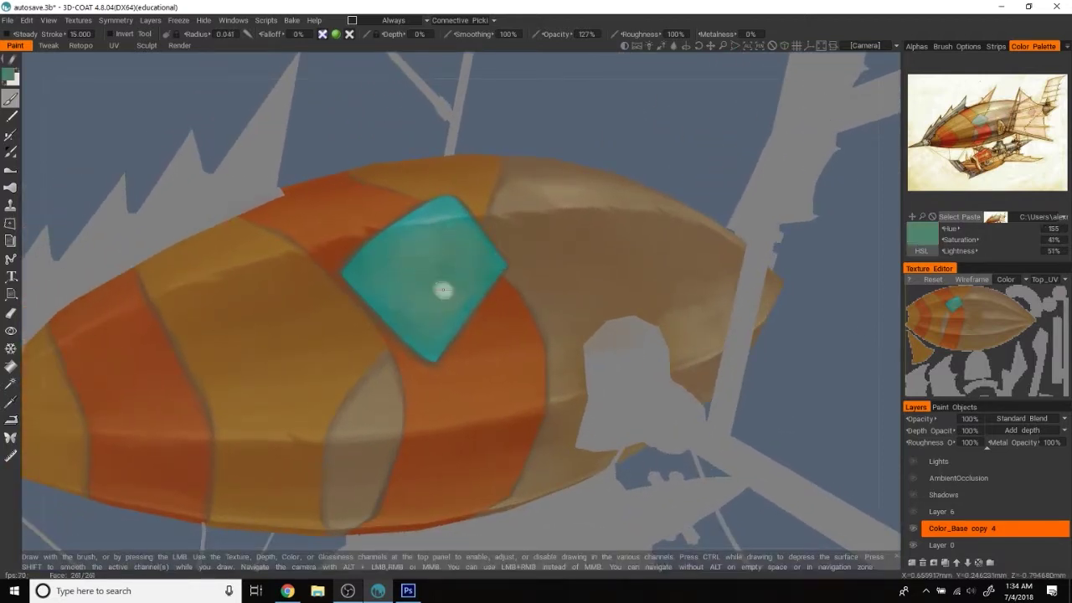
alt+drag(443, 287, 658, 132)
scroll(657, 131, up, 2)
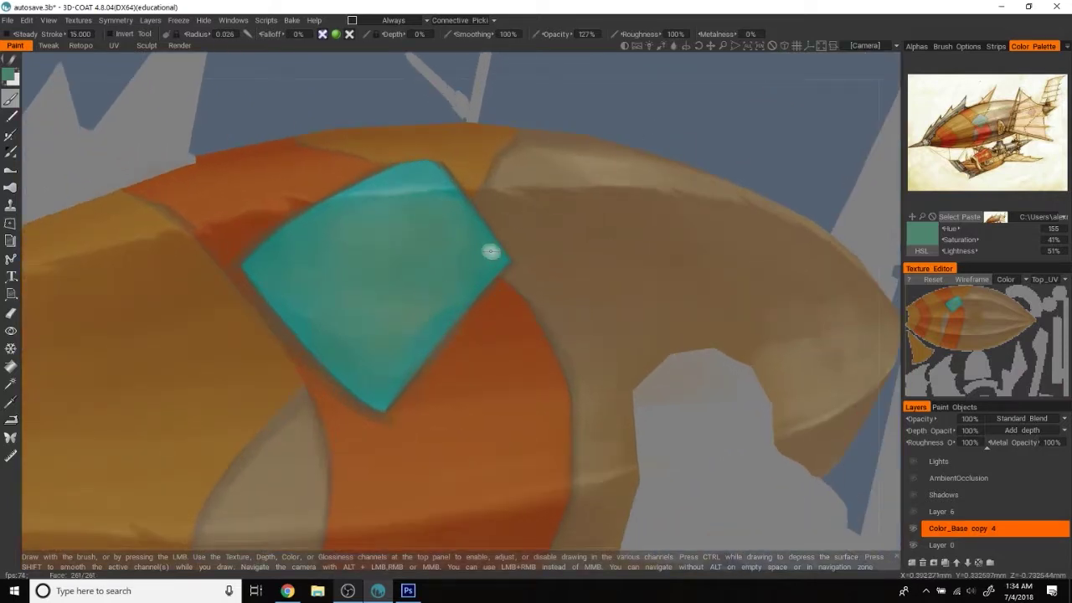
key(v)
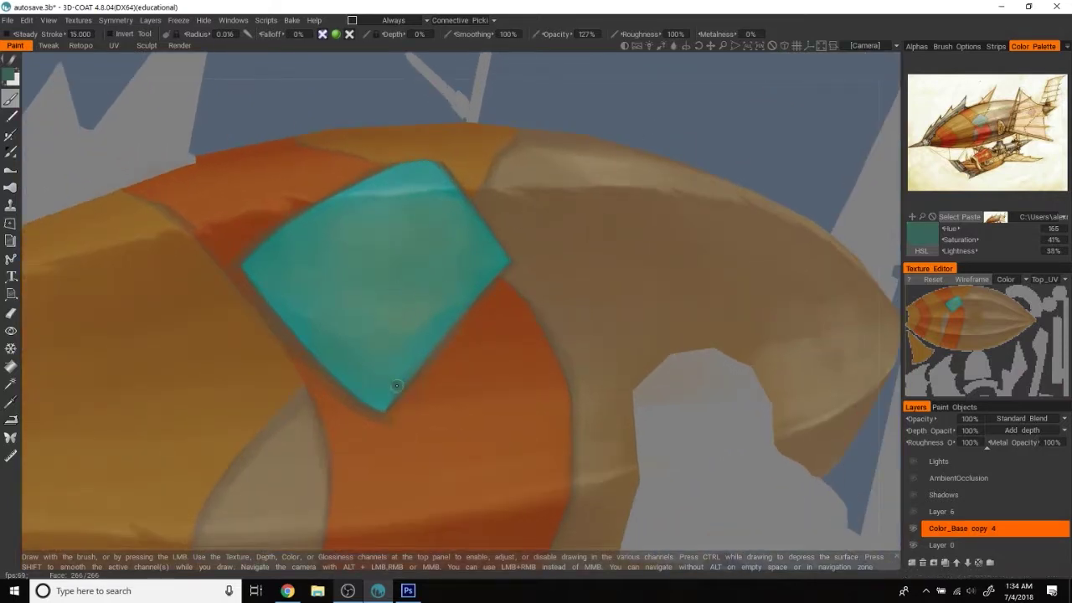
key(v)
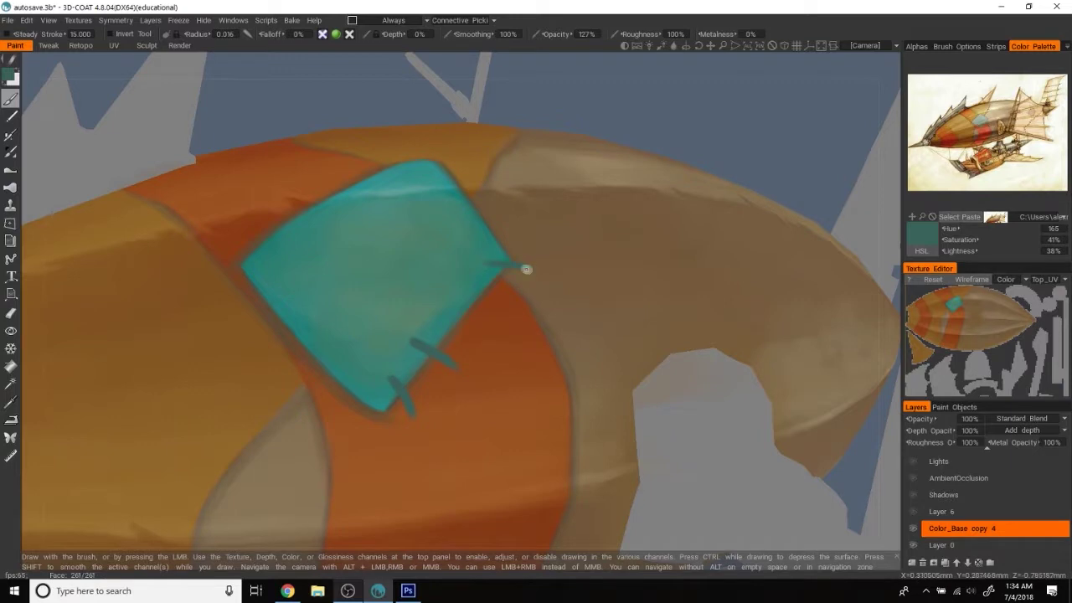
scroll(719, 113, down, 3)
- Orbit around the teal patch to reach each of its edges for the stitch marks
alt+drag(719, 113, 590, 172)
scroll(581, 162, down, 2)
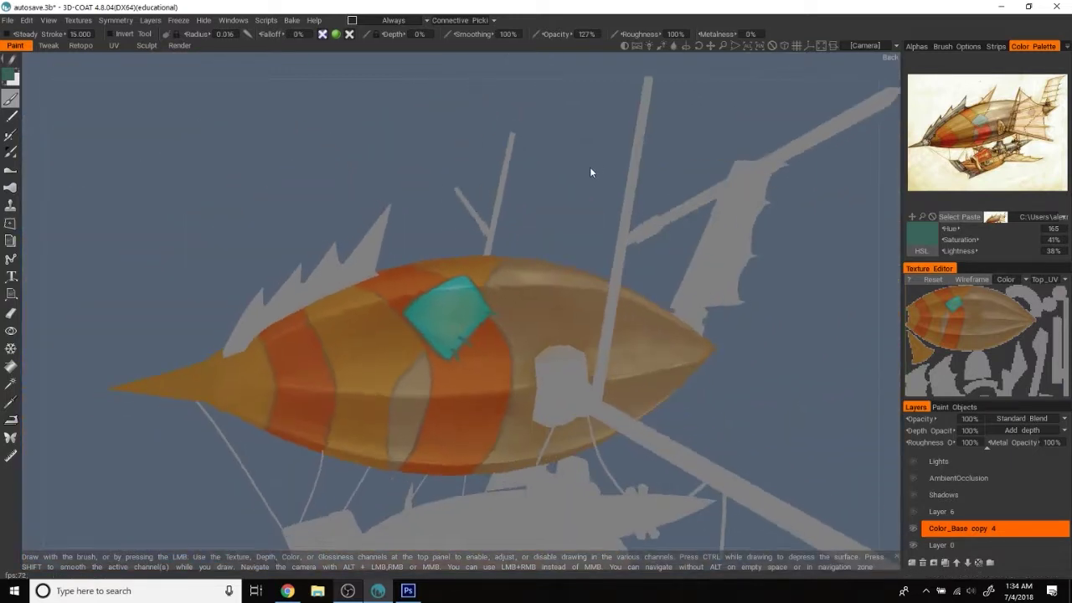
scroll(586, 176, up, 3)
scroll(609, 176, up, 2)
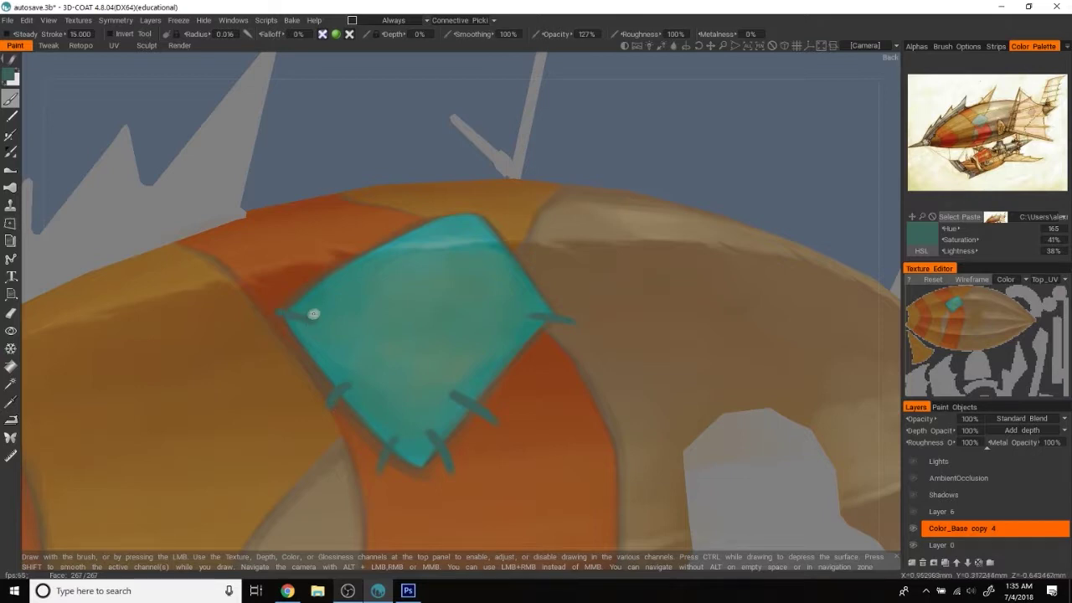
alt+drag(347, 241, 273, 325)
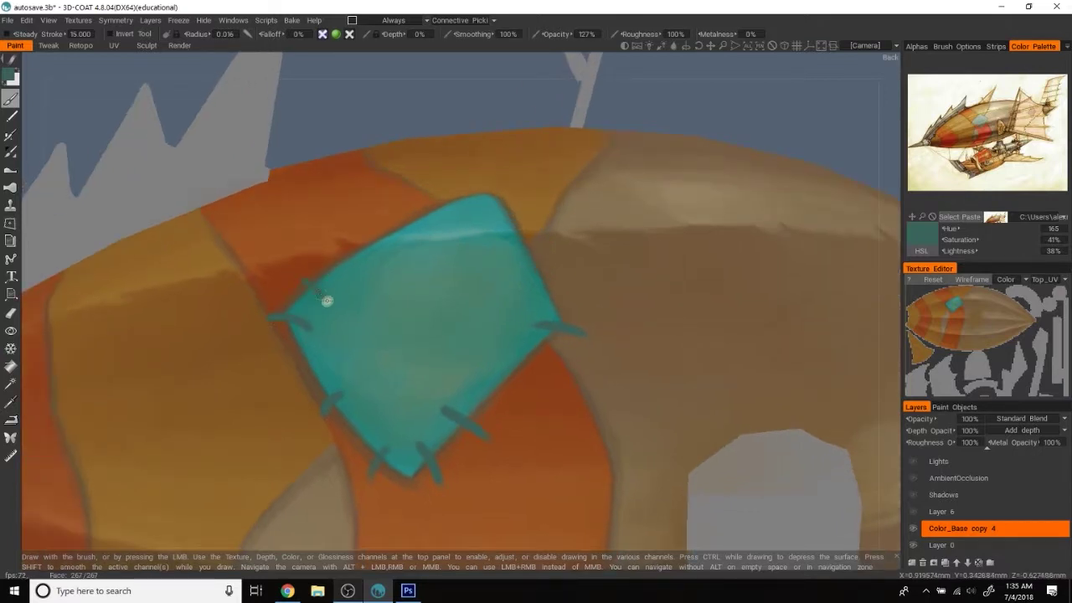
alt+drag(427, 228, 478, 208)
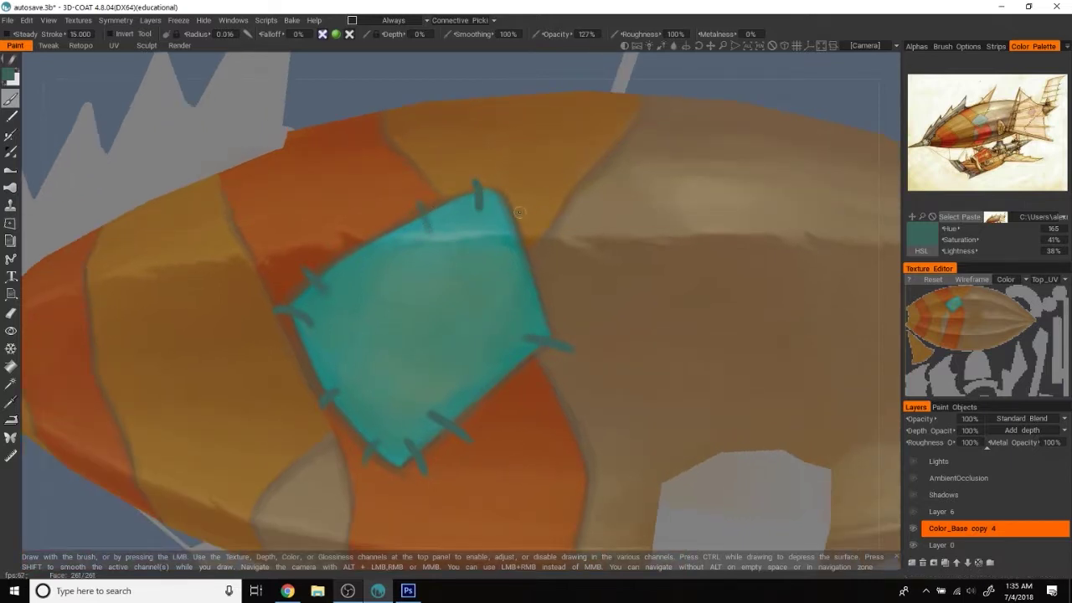
scroll(712, 118, down, 5)
scroll(636, 138, up, 2)
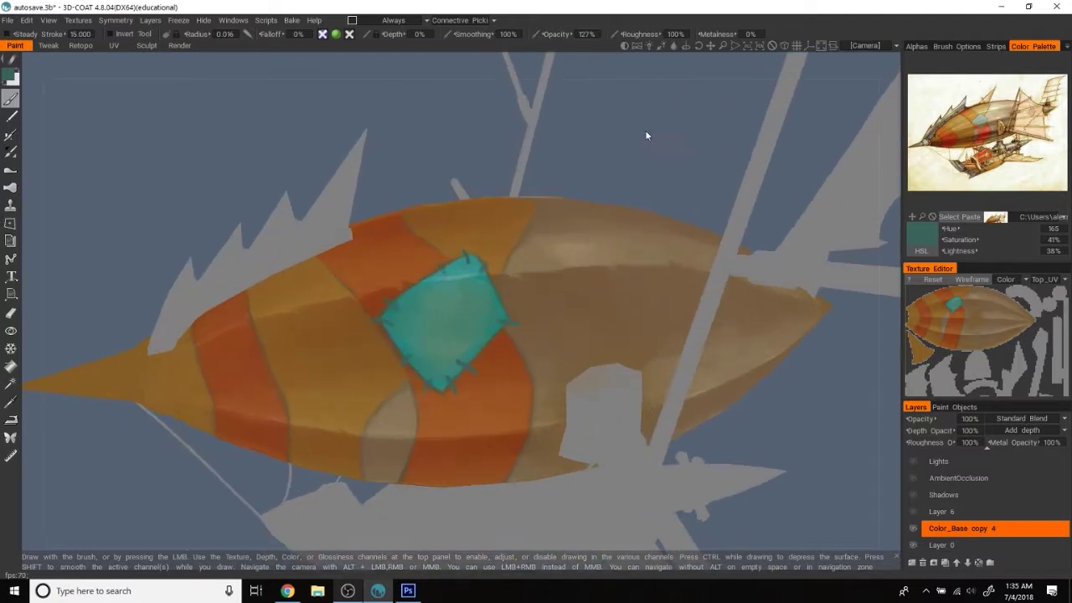
scroll(638, 137, up, 3)
- Sample the patch teal and hull orange to touch up the teal patch's outline
key(v)
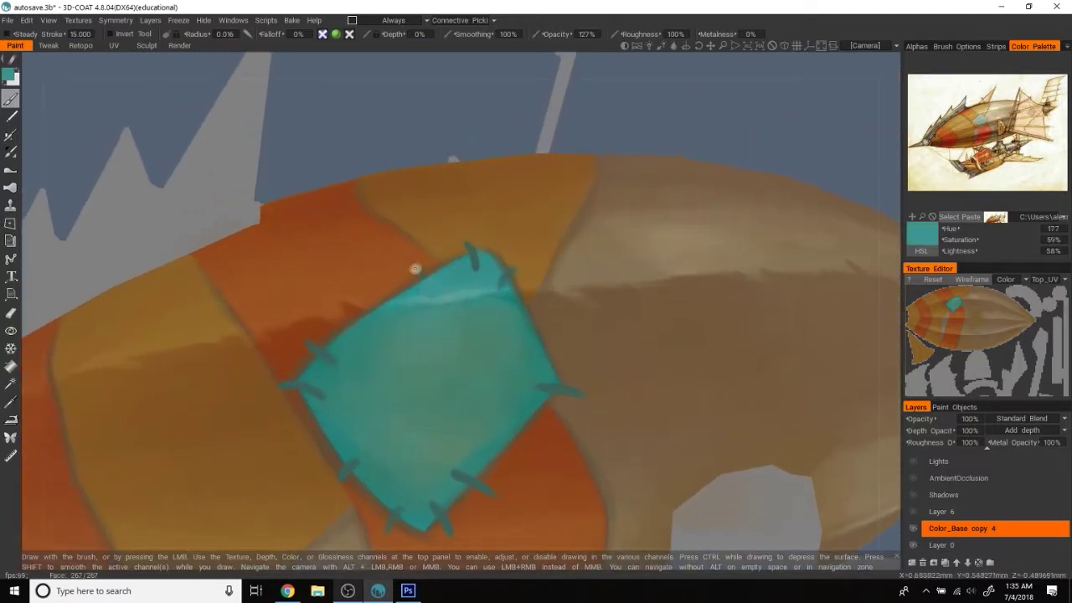
key(v)
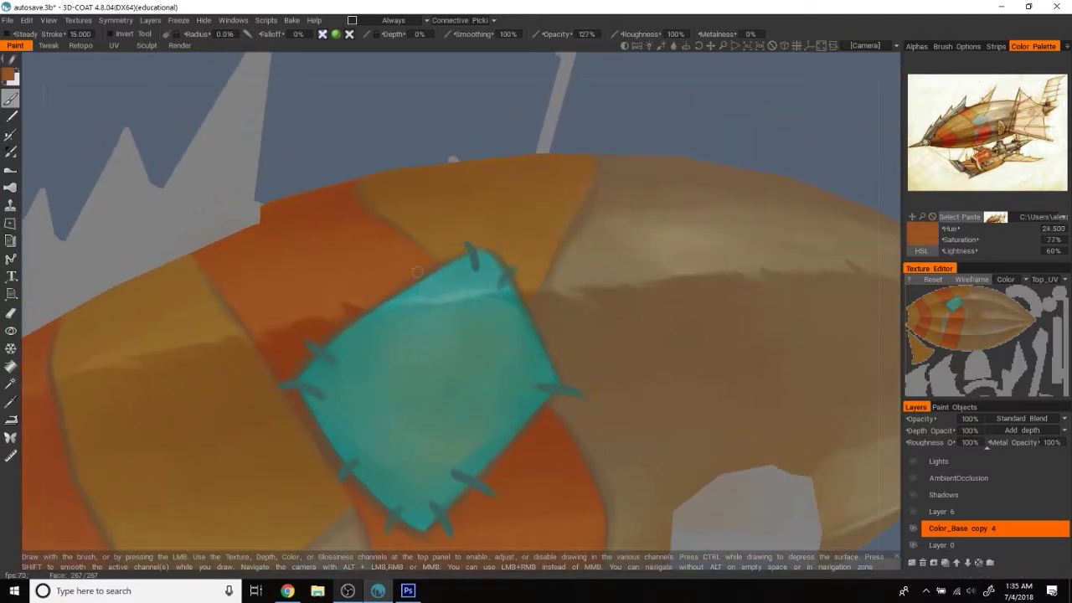
drag(476, 127, 458, 119)
scroll(459, 115, up, 1)
scroll(346, 306, up, 3)
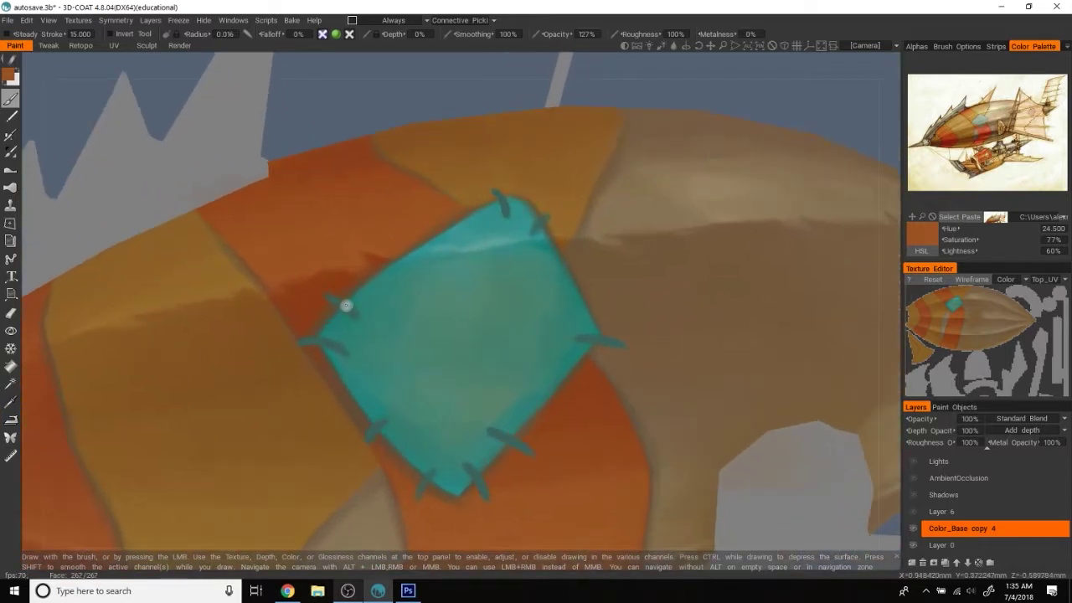
key(v)
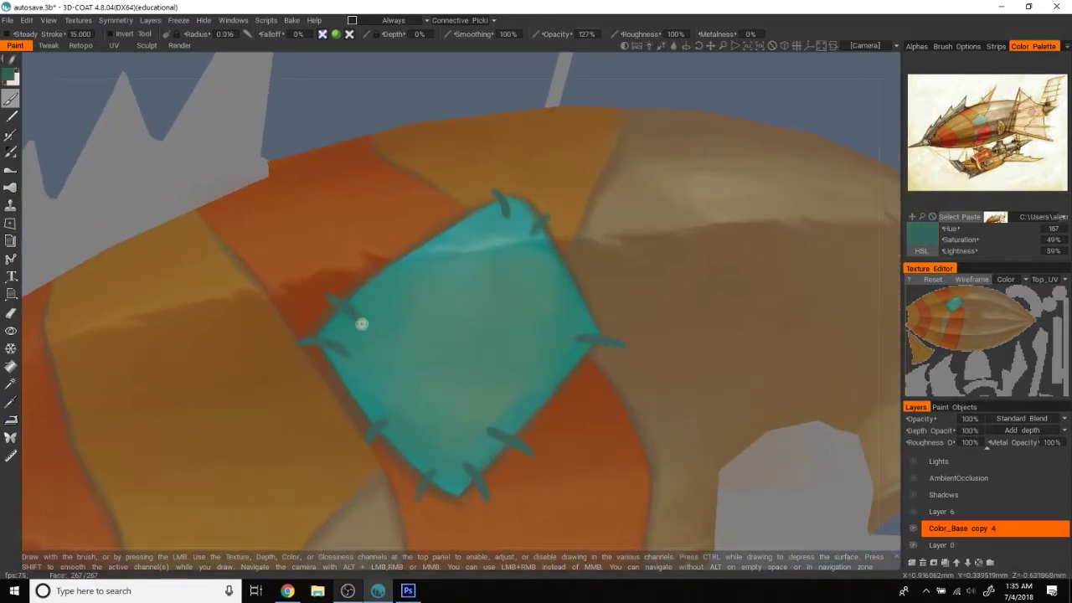
key(v)
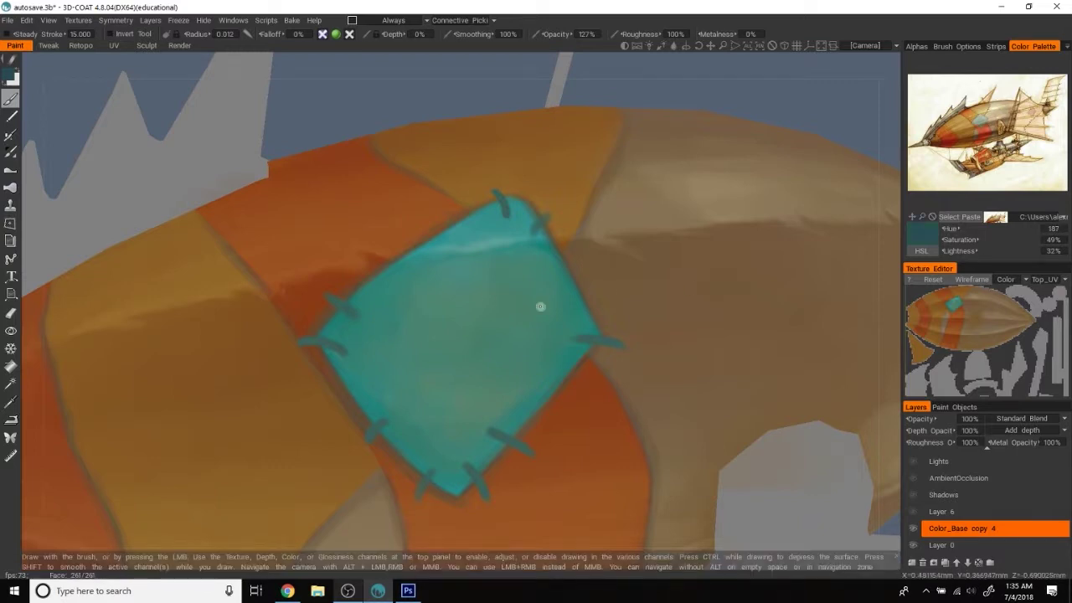
- Lower the paint colour to dark grey (saturation 3%, lightness 27%) for deeper stitches
drag(959, 240, 951, 242)
drag(942, 248, 920, 248)
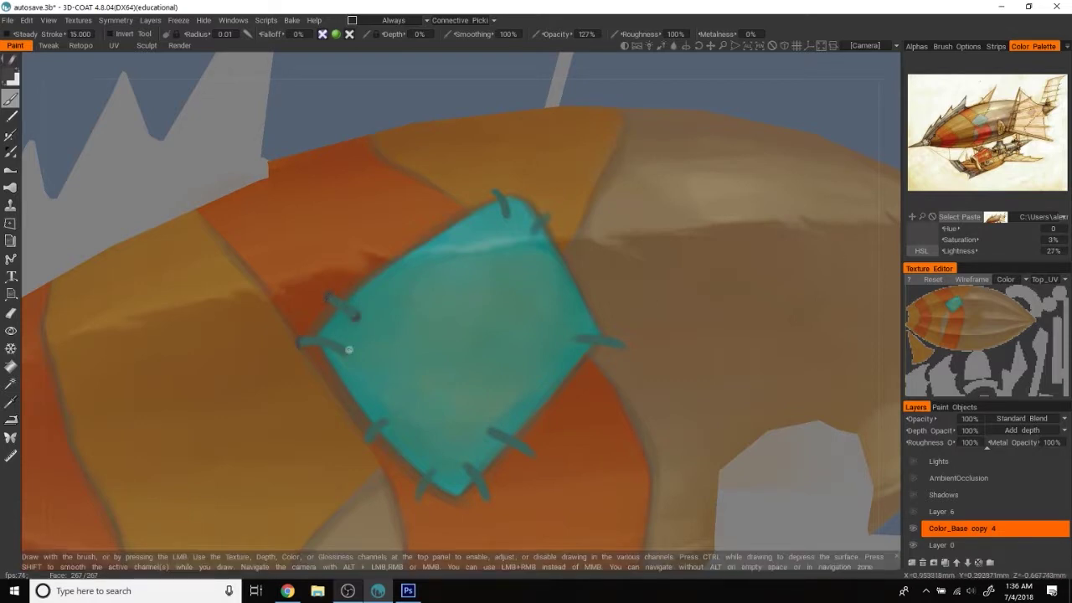
scroll(464, 107, down, 5)
scroll(614, 163, up, 3)
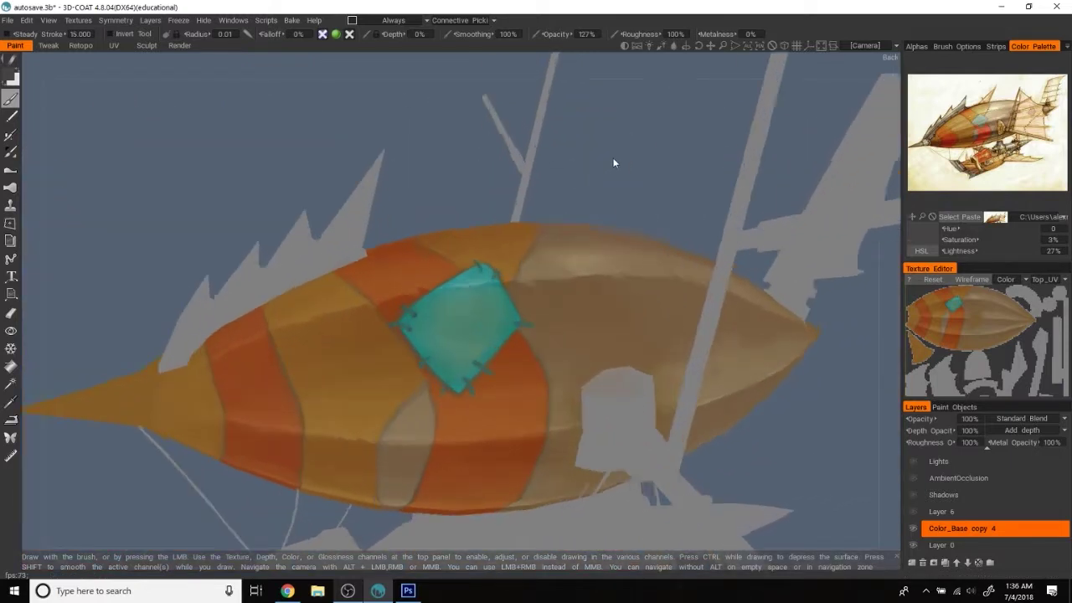
- Extend the lower-right stitch and dab dark stitch holes at the stitch ends around the patch
scroll(700, 152, up, 2)
scroll(408, 289, up, 2)
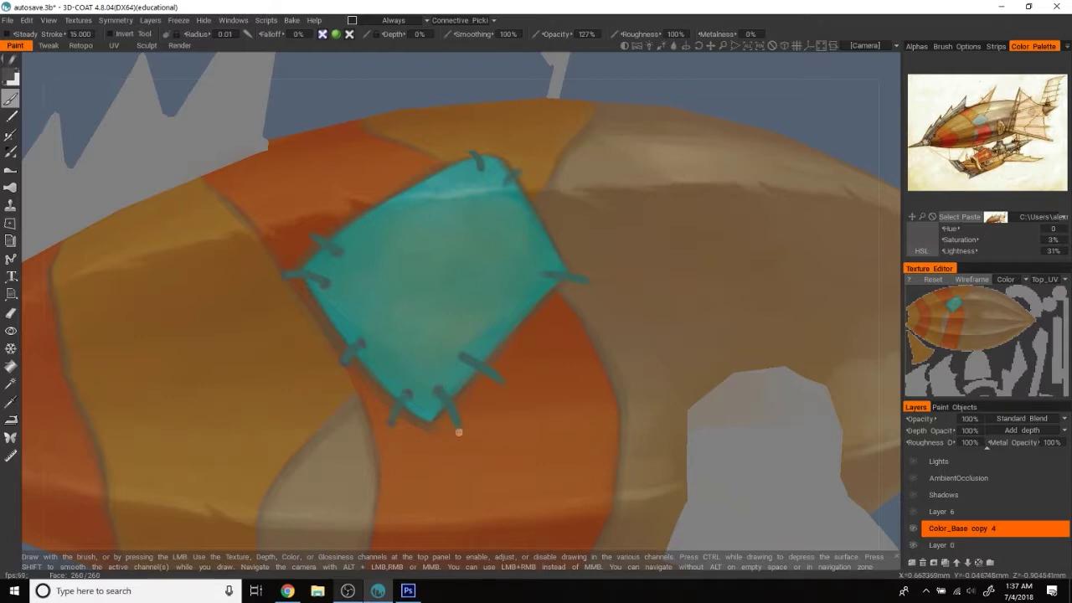
alt+drag(451, 391, 416, 368)
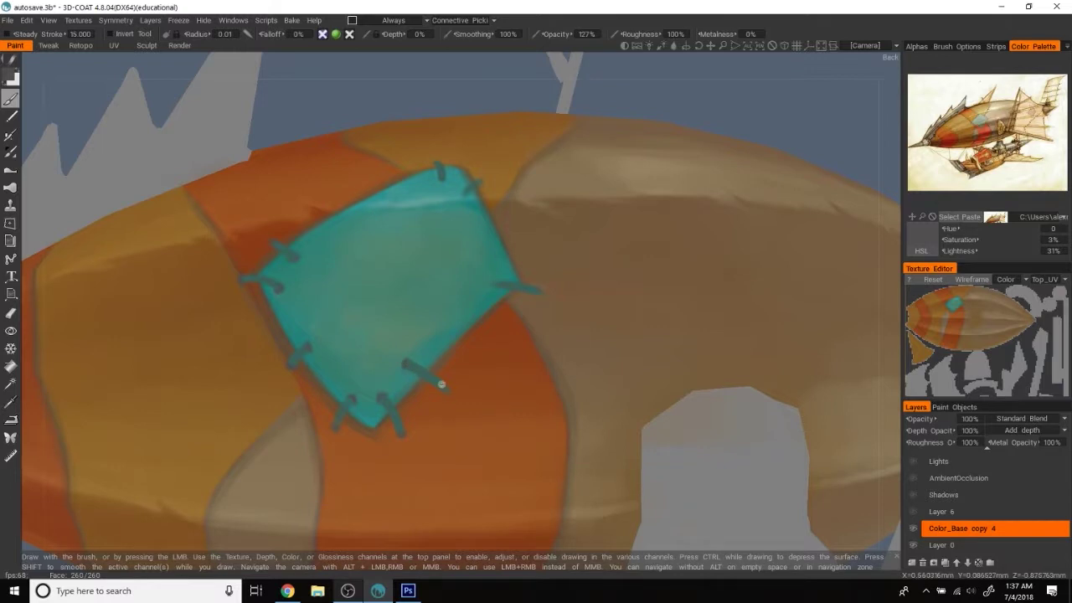
drag(444, 394, 450, 390)
scroll(727, 116, down, 3)
scroll(726, 115, up, 5)
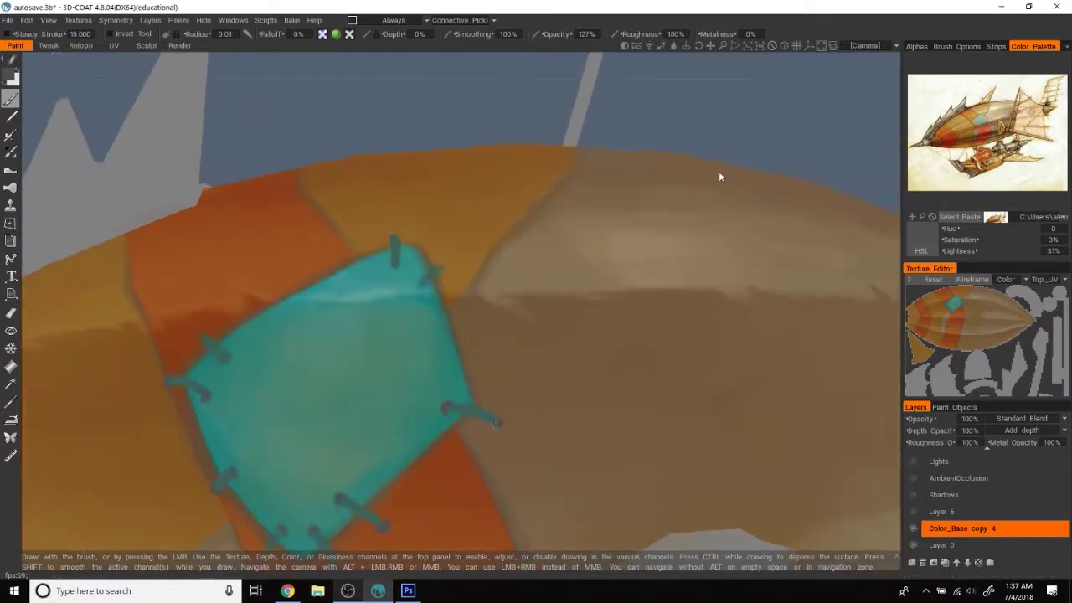
alt+drag(719, 176, 426, 292)
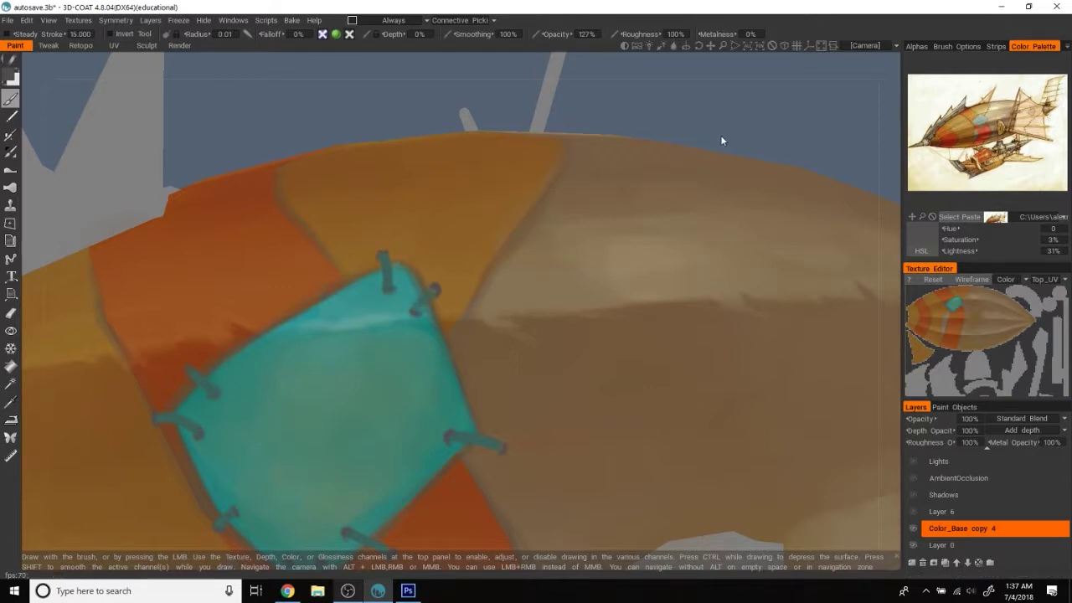
drag(720, 134, 710, 132)
- Sample the patch teal, then a lighter, less saturated teal for highlights
key(v)
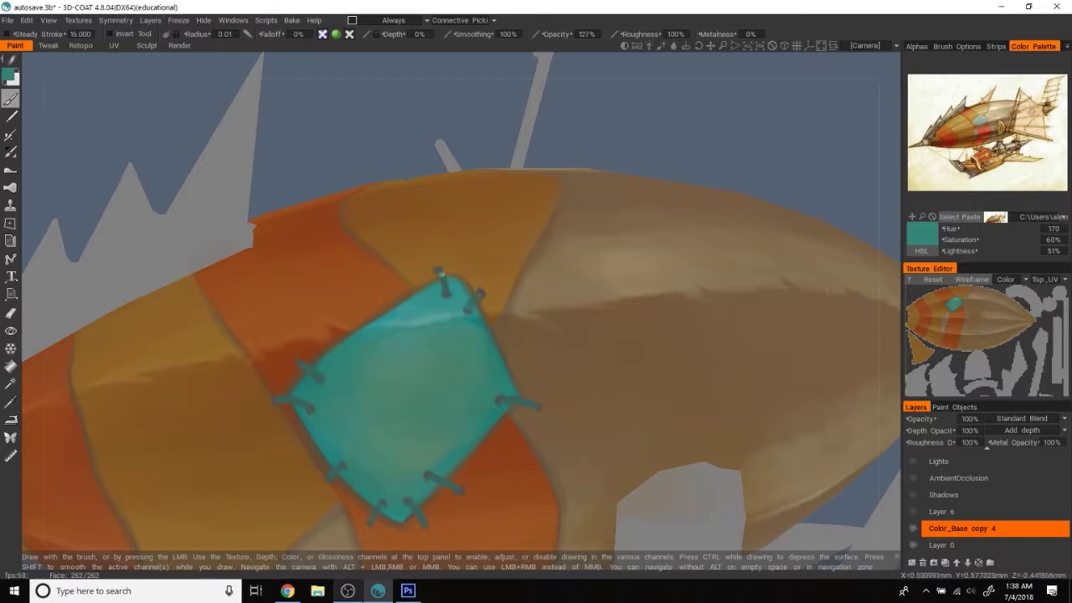
mouse_move(478, 297)
alt+mouse_down()
mouse_move(678, 142)
mouse_move(452, 322)
alt+mouse_up()
alt+drag(705, 103, 467, 249)
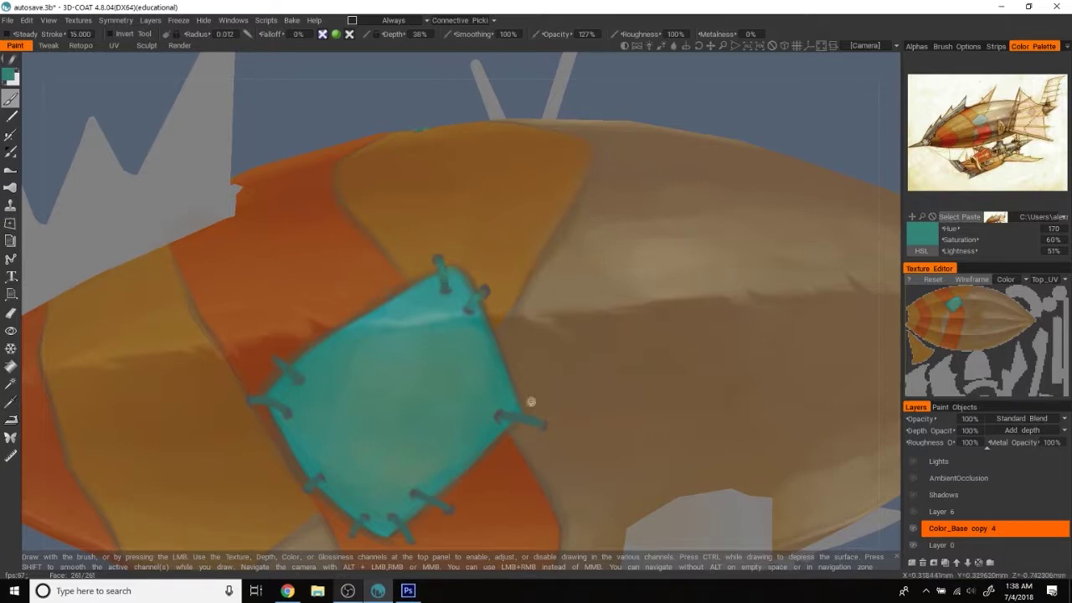
drag(709, 106, 661, 125)
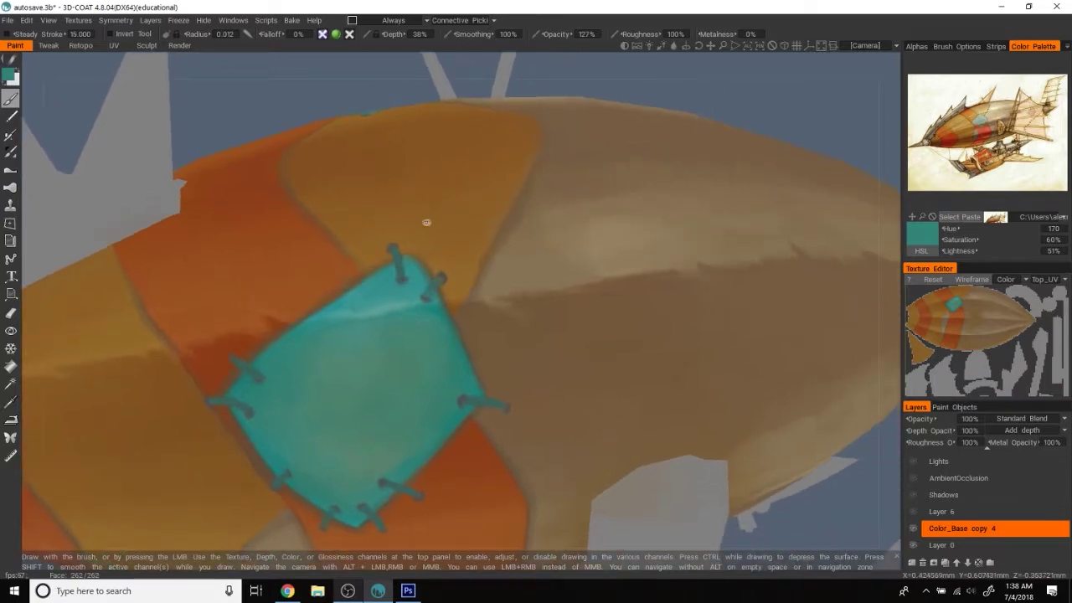
key(v)
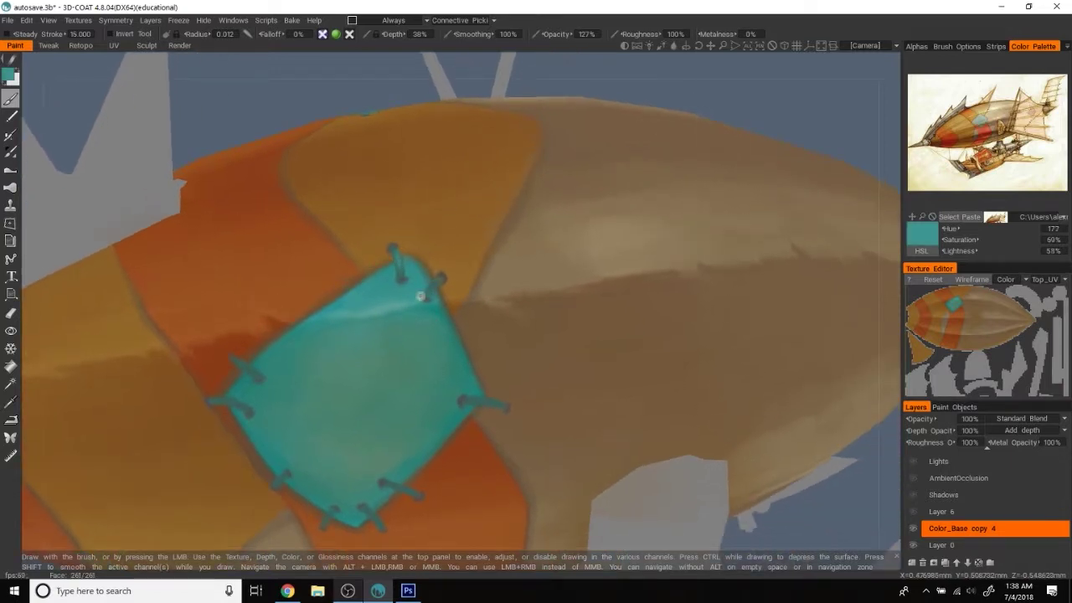
key(v)
- Brush light teal highlights along the patch's upper edge and stitches, then check the whole airship
scroll(727, 135, down, 3)
drag(728, 135, 563, 161)
scroll(665, 118, up, 3)
scroll(693, 106, up, 2)
scroll(693, 106, up, 2)
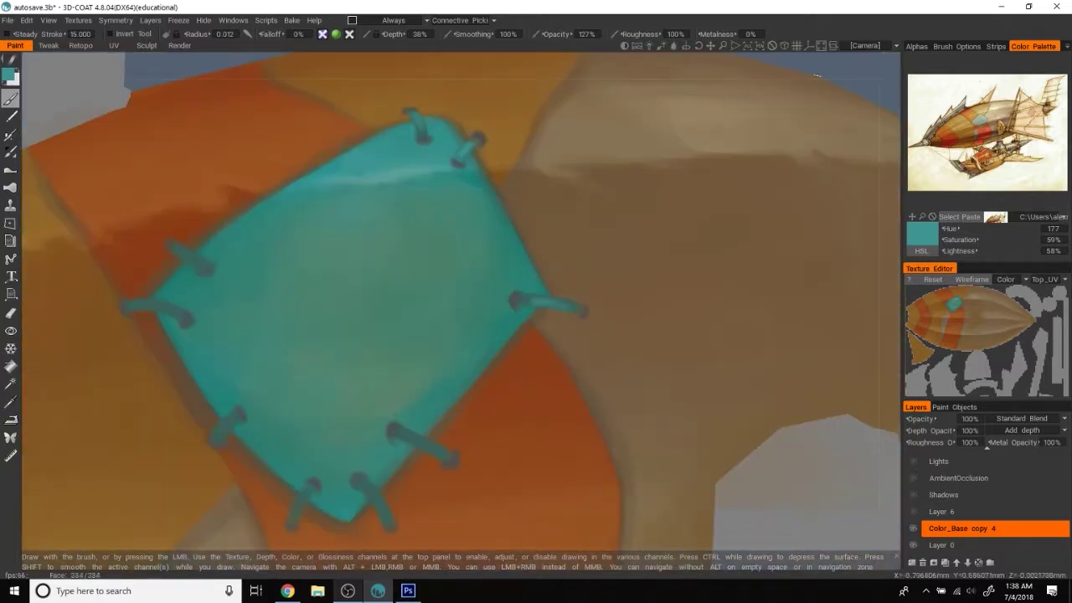
drag(693, 107, 812, 94)
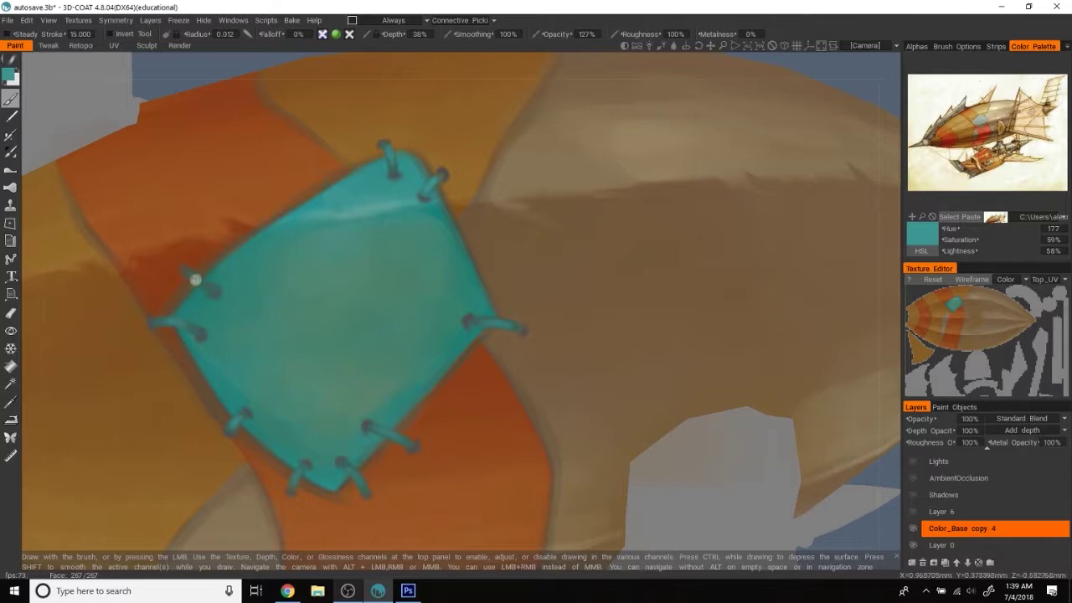
scroll(777, 67, down, 10)
mouse_move(604, 91)
mouse_down()
mouse_move(541, 127)
mouse_move(757, 302)
mouse_move(775, 299)
mouse_move(689, 287)
mouse_up()
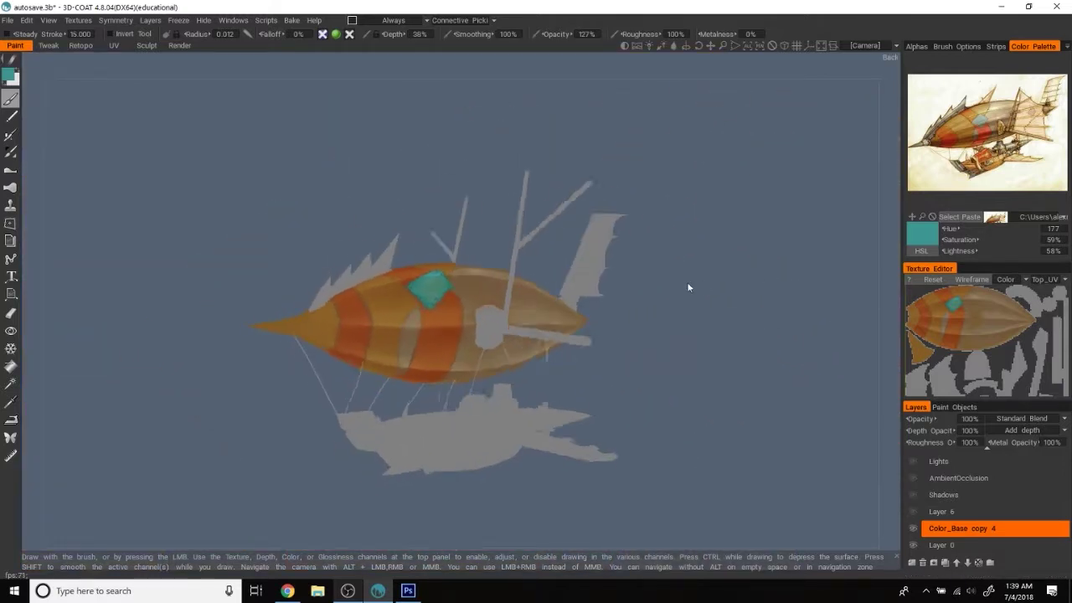
scroll(773, 310, up, 3)
scroll(794, 332, up, 3)
scroll(795, 332, up, 3)
scroll(360, 276, up, 2)
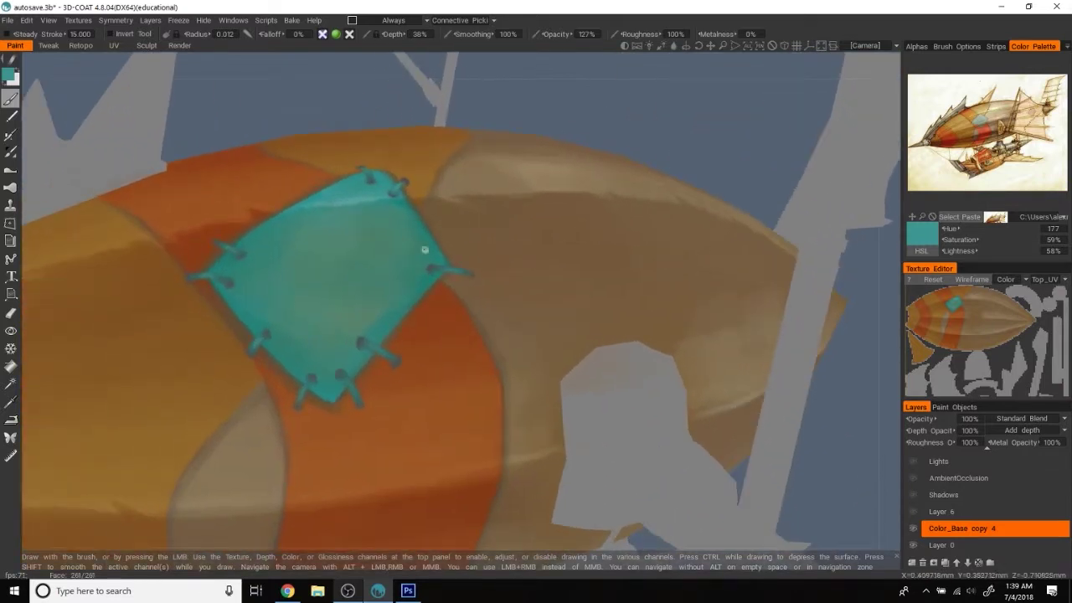
key(v)
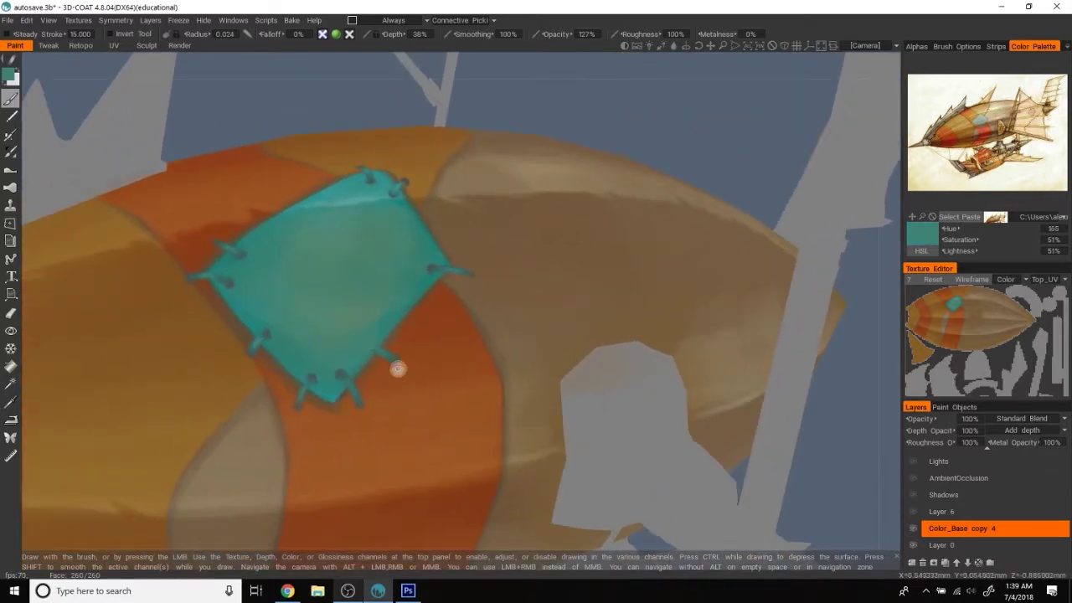
key(v)
right_drag(397, 353, 369, 358)
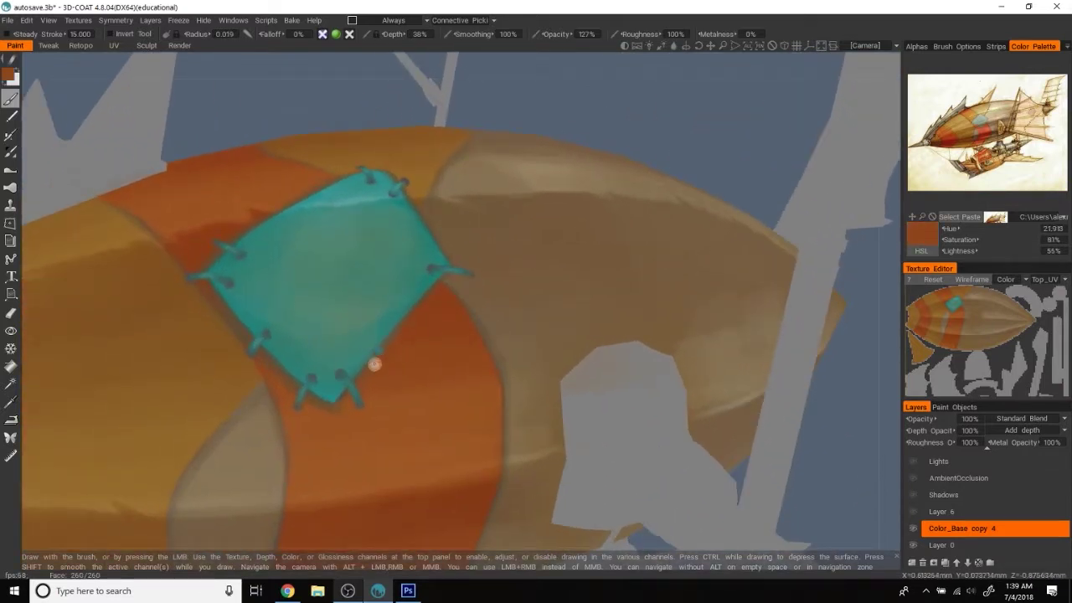
key(v)
key(v)
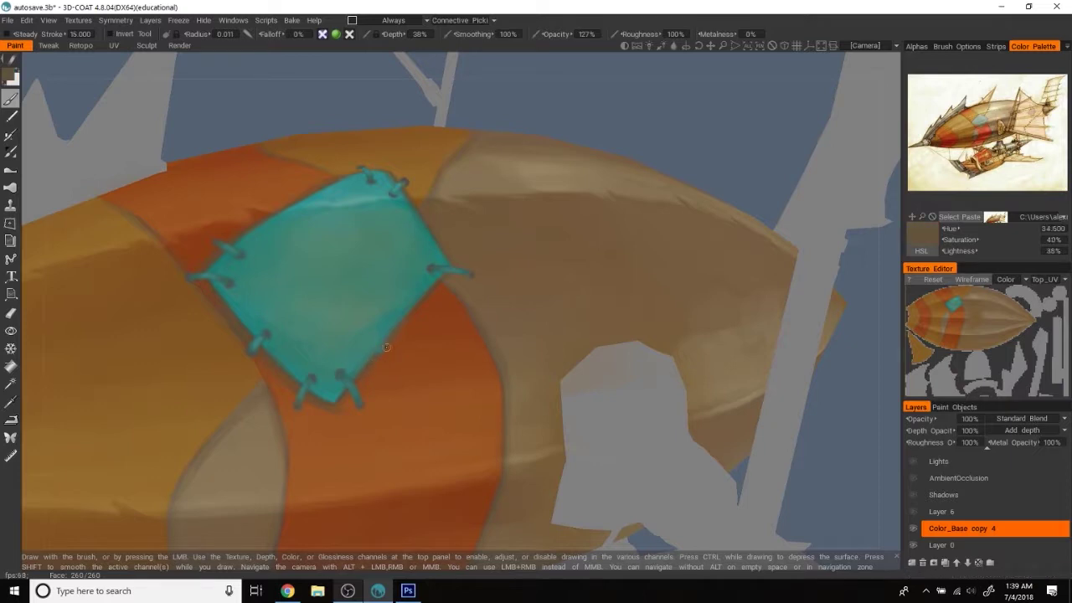
scroll(634, 131, down, 2)
scroll(544, 138, down, 5)
scroll(511, 148, down, 1)
scroll(554, 152, up, 6)
scroll(555, 152, up, 1)
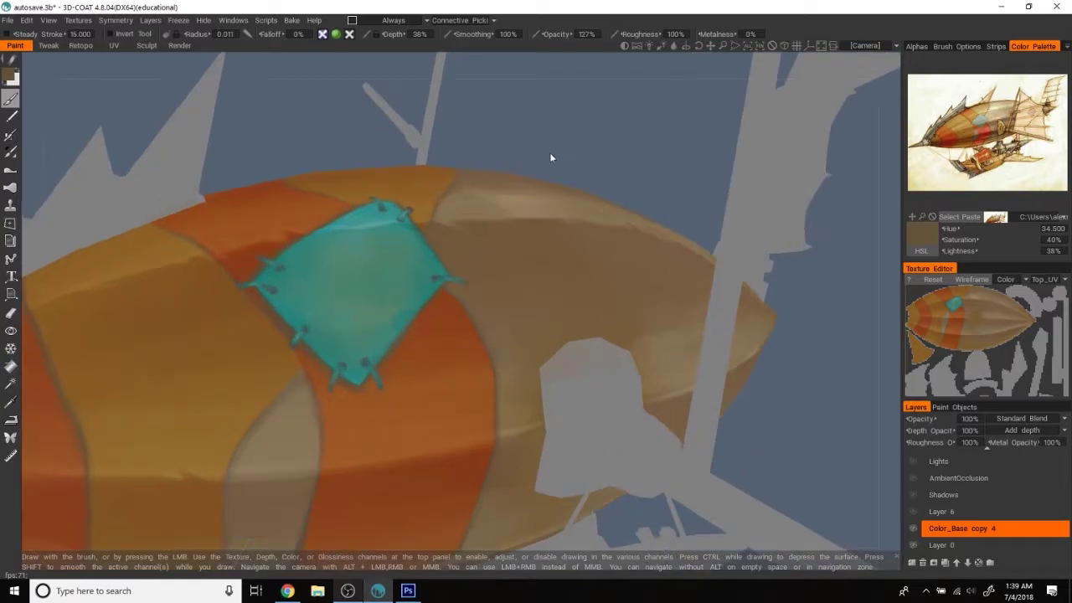
scroll(591, 151, down, 2)
mouse_move(585, 143)
mouse_down()
mouse_move(659, 143)
mouse_move(708, 108)
mouse_move(668, 106)
mouse_up()
scroll(655, 141, down, 2)
scroll(670, 134, up, 3)
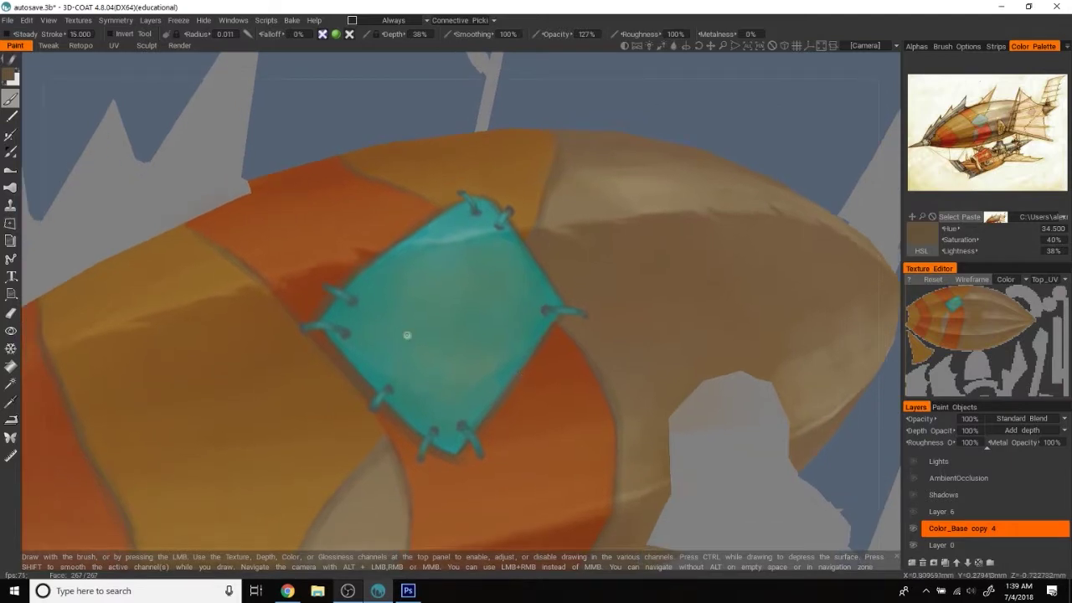
scroll(587, 377, down, 3)
scroll(793, 442, down, 3)
drag(793, 442, 829, 469)
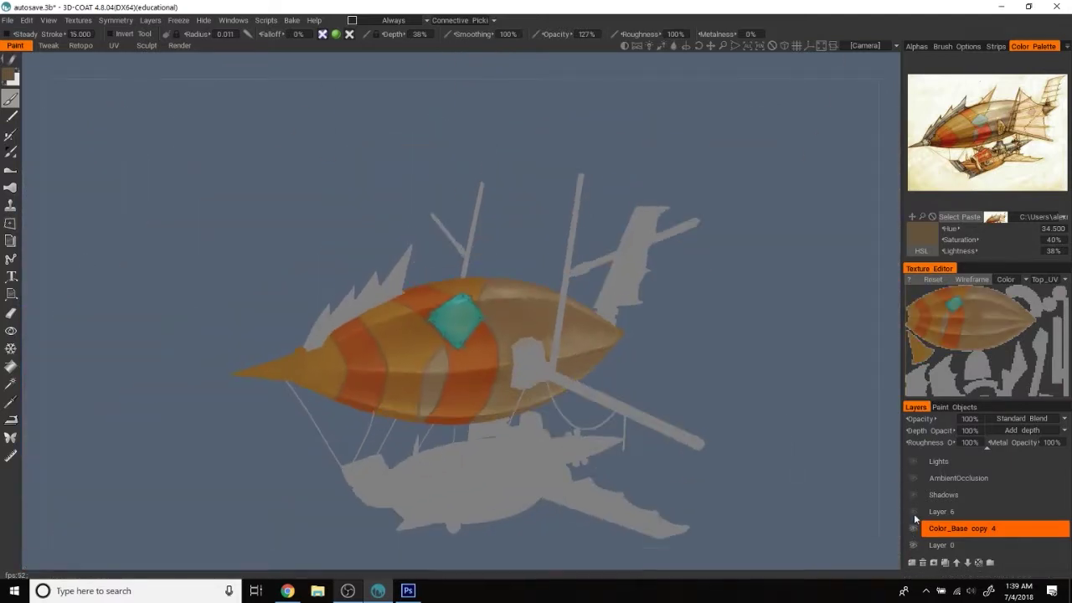
- Delete Layer 6, drag Layer 4 above Lights, and enlarge the layer list
click(942, 511)
click(922, 564)
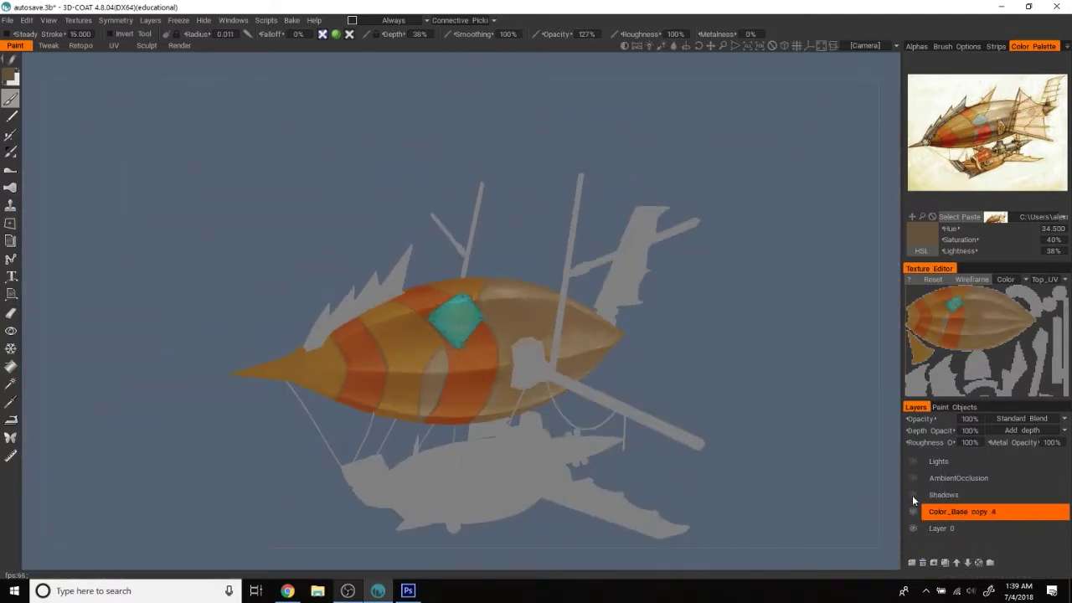
mouse_move(798, 418)
mouse_down()
mouse_move(783, 365)
mouse_move(853, 423)
mouse_up()
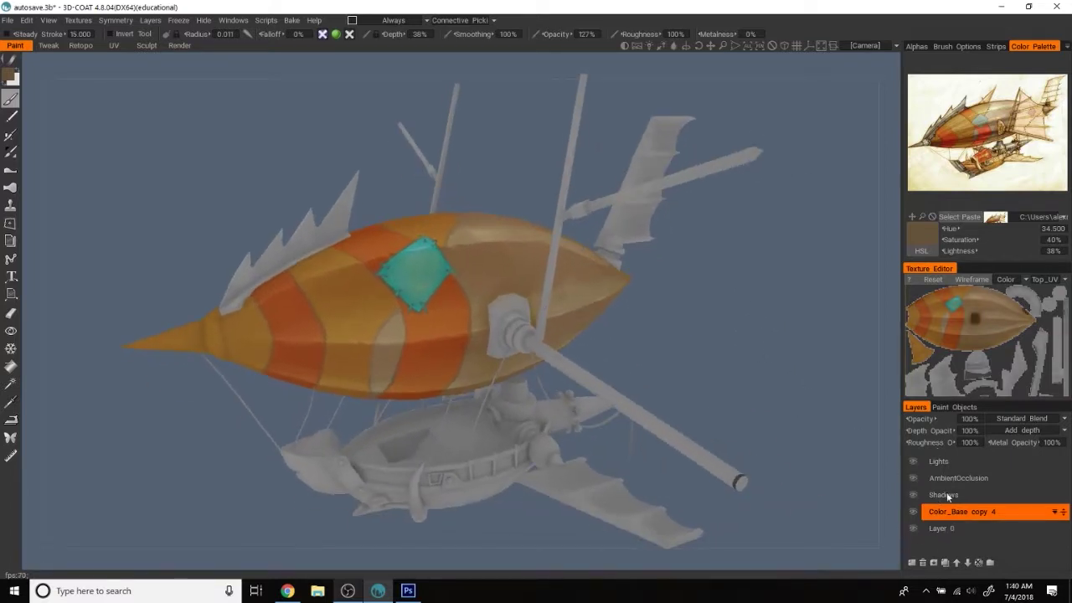
mouse_move(946, 494)
mouse_down()
mouse_move(1023, 479)
mouse_move(943, 455)
mouse_up()
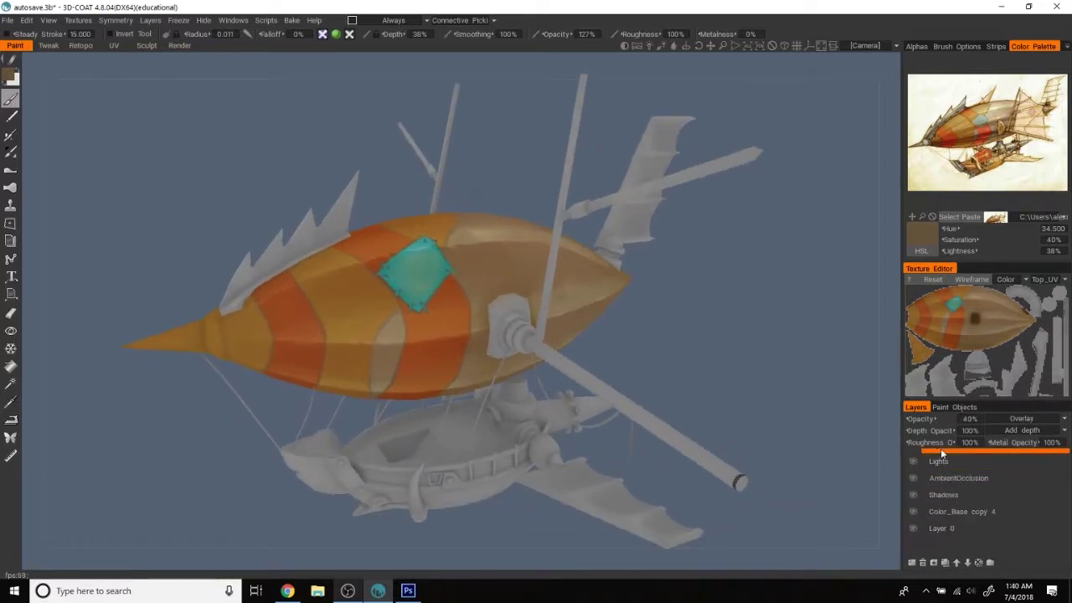
drag(954, 402, 955, 363)
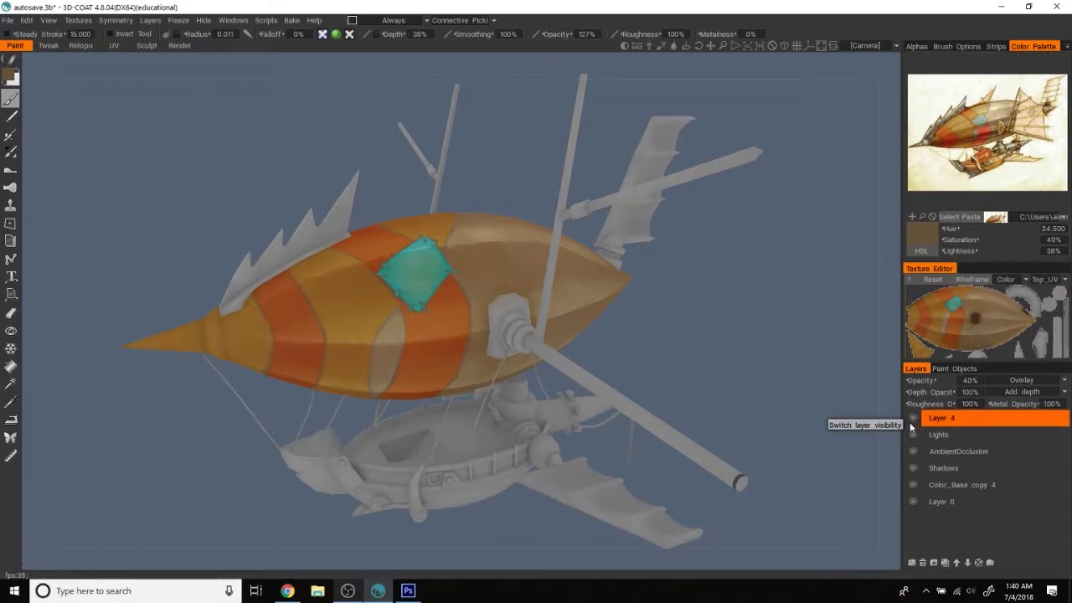
mouse_move(762, 314)
mouse_down()
mouse_move(780, 330)
mouse_move(750, 339)
mouse_move(746, 327)
mouse_up()
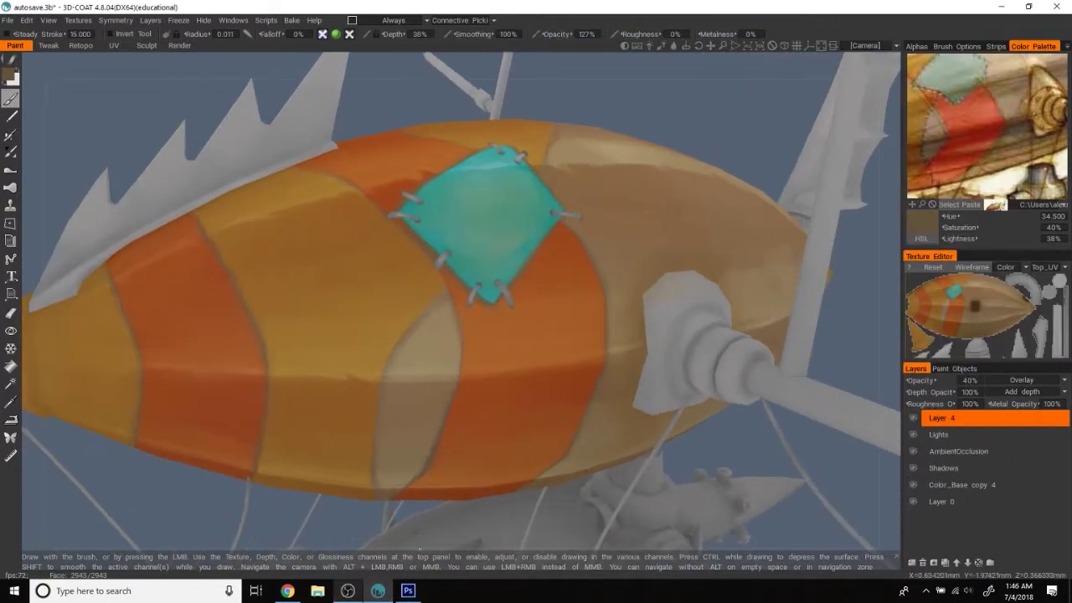
- Close Photoshop from the taskbar and make Color_Base copy 4 the active layer
right_click(408, 591)
click(382, 567)
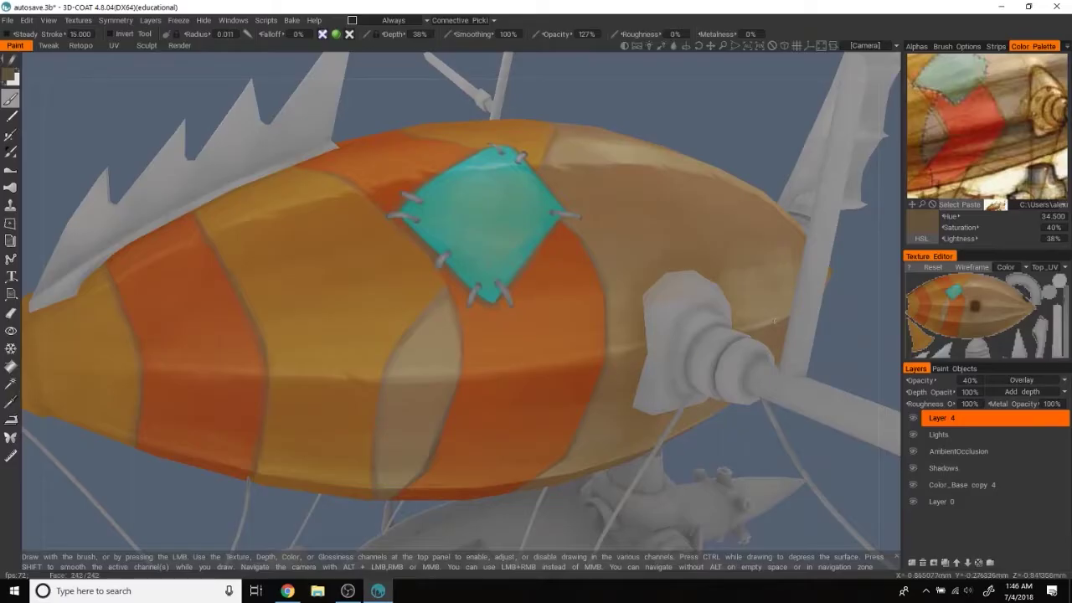
drag(736, 332, 859, 330)
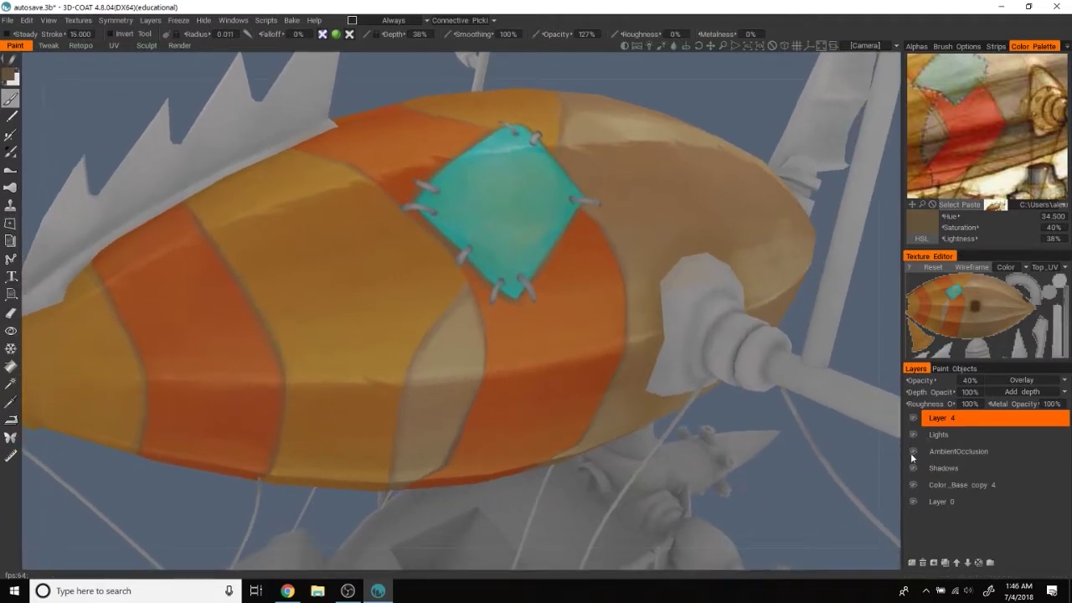
click(955, 485)
mouse_move(821, 318)
mouse_down()
mouse_move(878, 416)
mouse_move(861, 500)
mouse_up()
- Add Layer 8, switch the paint colour to dark grey and fine-tune the brush radius
click(911, 562)
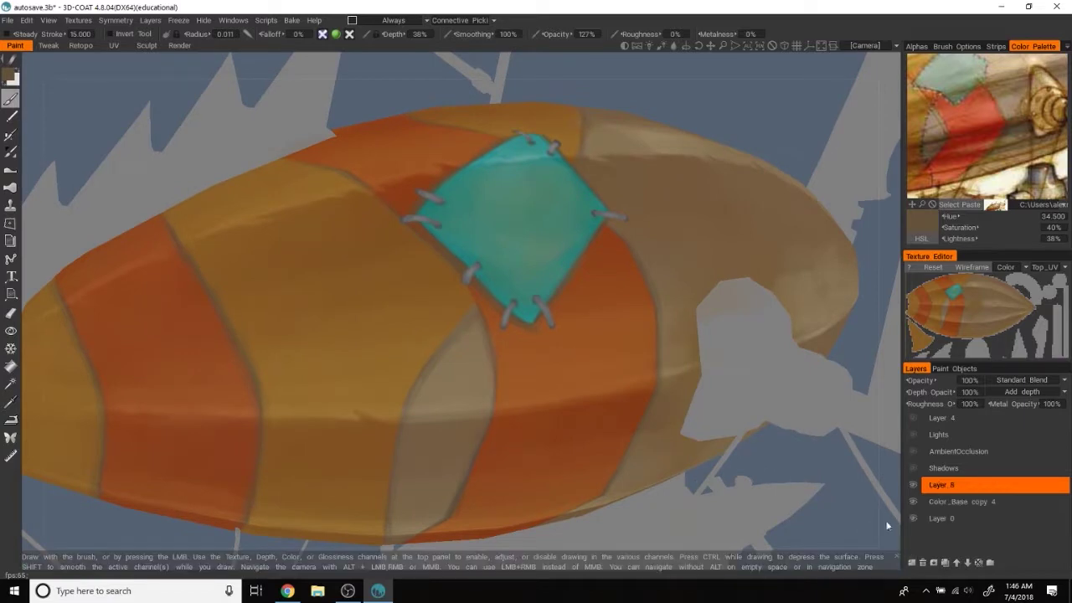
drag(888, 536, 678, 413)
key(v)
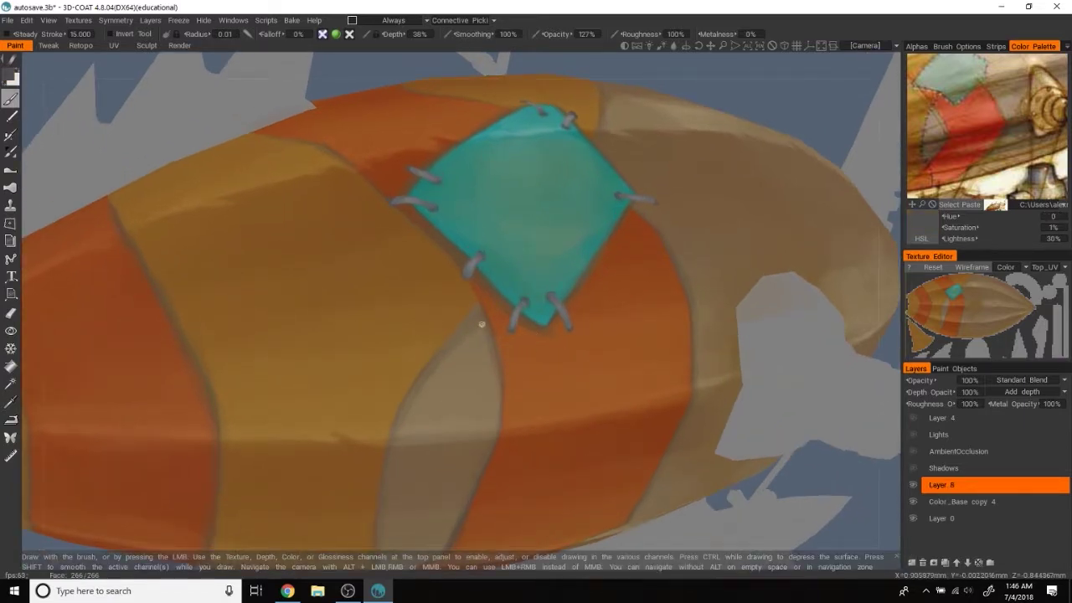
right_drag(464, 320, 469, 324)
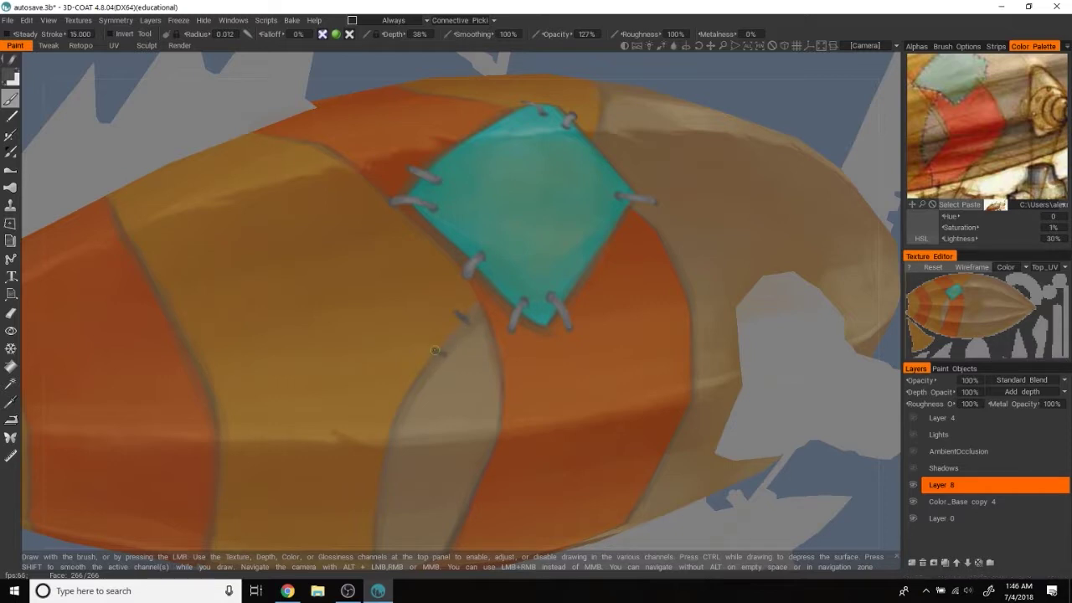
right_drag(455, 335, 460, 324)
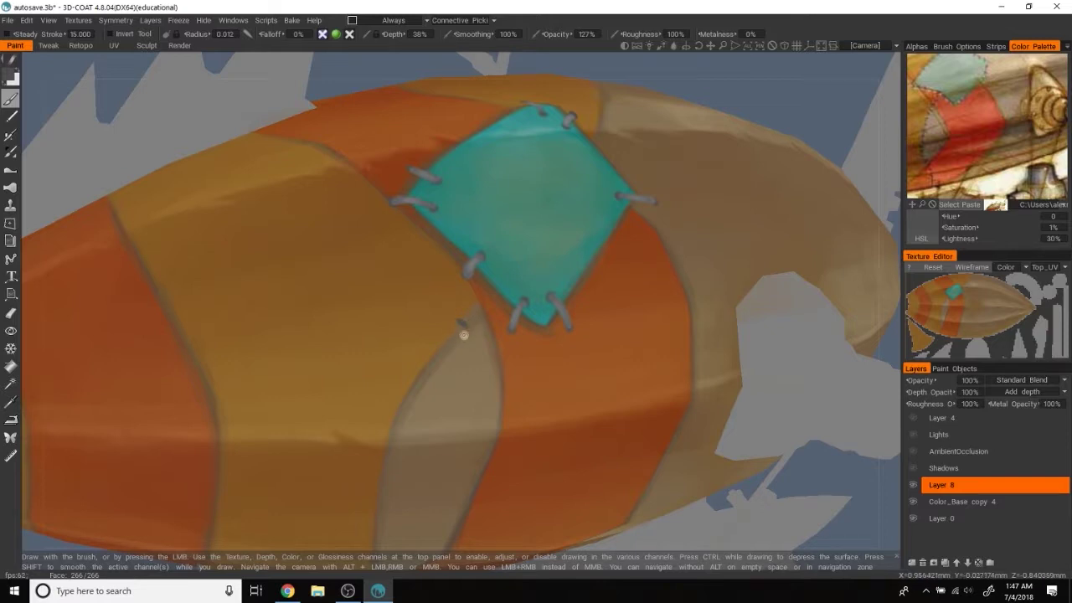
- Paint dark grey stitch marks down the pale band's seams below the teal patch
mouse_move(347, 100)
alt+mouse_down()
mouse_move(588, 253)
mouse_move(770, 425)
alt+mouse_up()
mouse_move(429, 292)
mouse_down()
mouse_move(388, 350)
mouse_move(375, 414)
mouse_move(842, 442)
mouse_move(388, 367)
mouse_up()
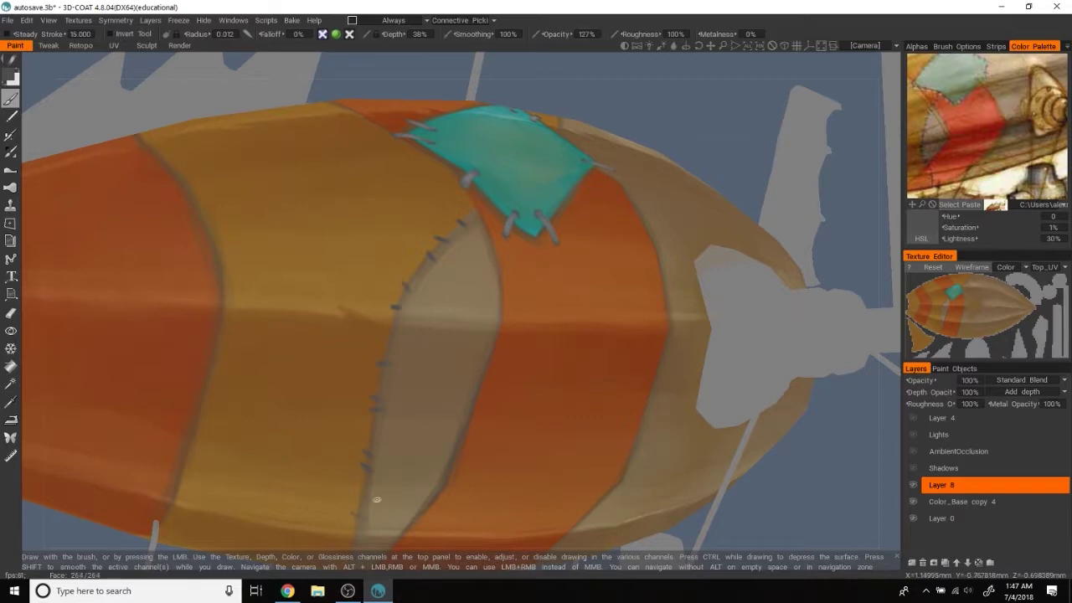
alt+drag(778, 479, 569, 444)
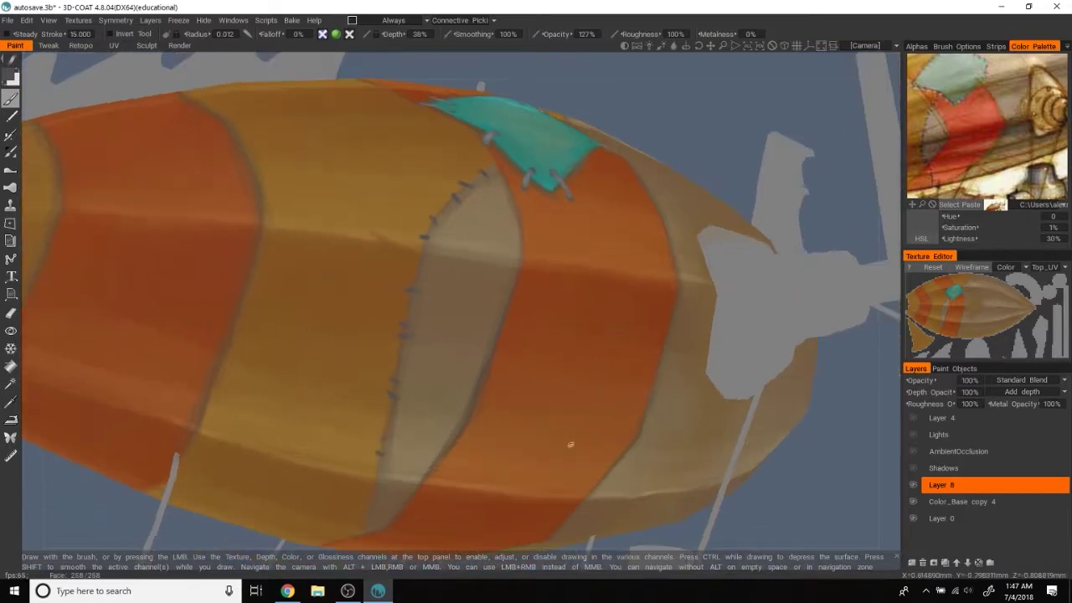
drag(871, 455, 790, 450)
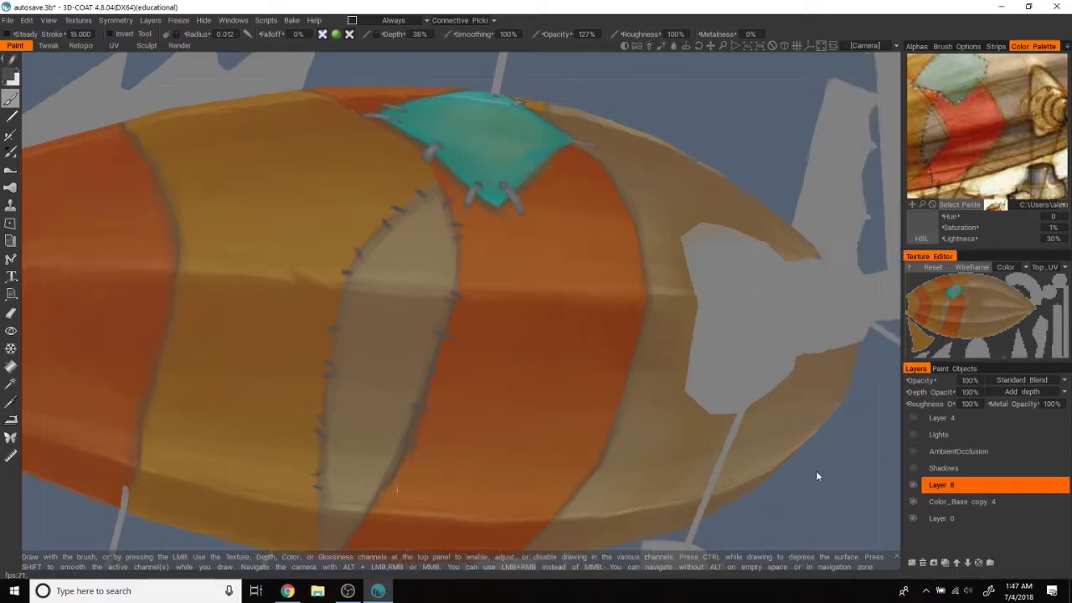
drag(809, 488, 813, 424)
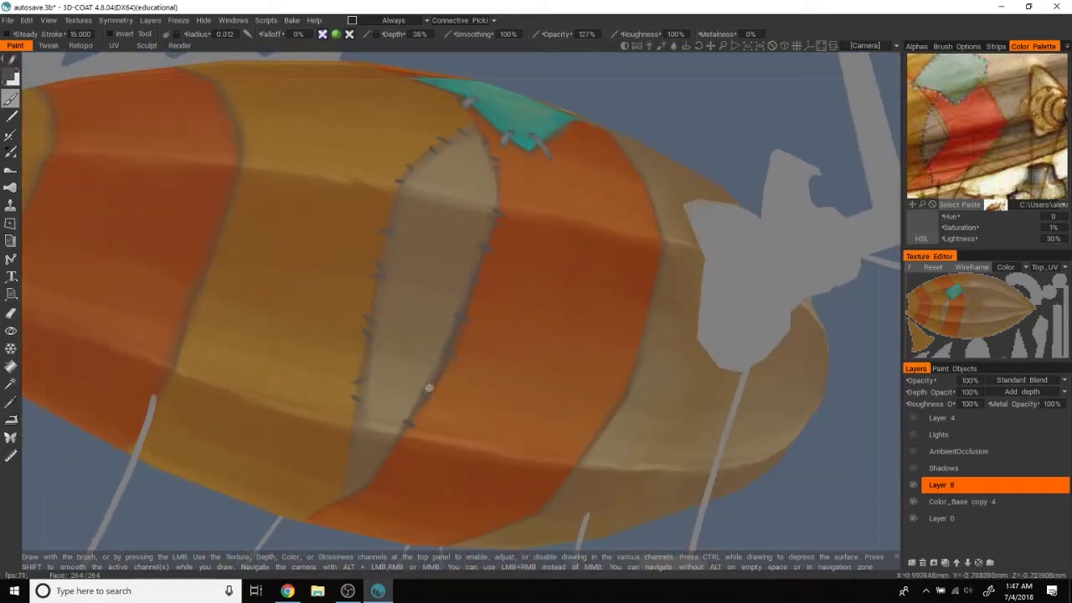
drag(826, 501, 858, 394)
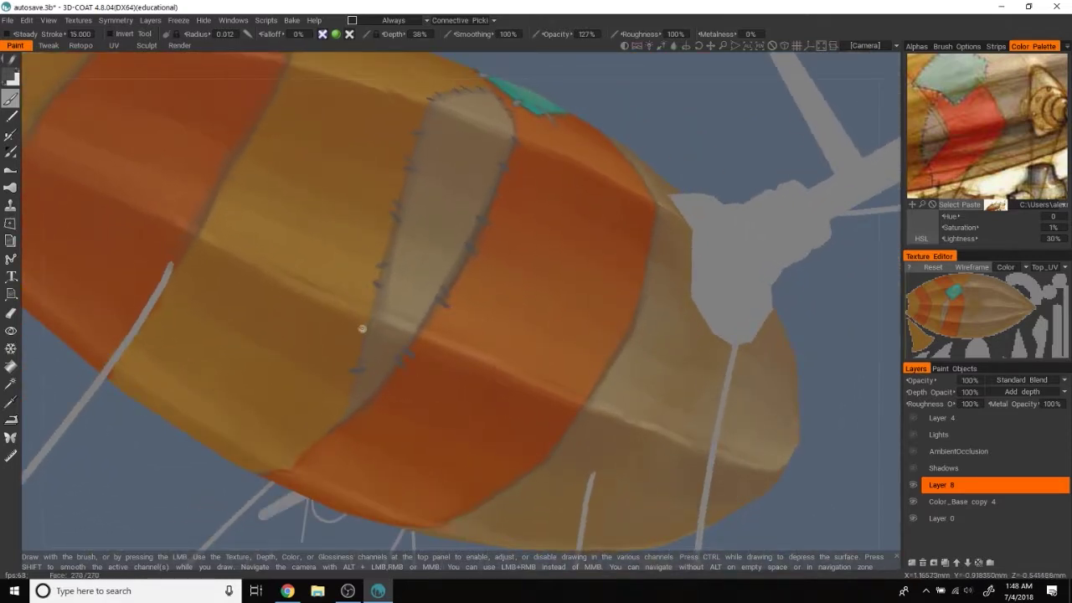
mouse_move(846, 433)
mouse_down()
mouse_move(859, 408)
mouse_move(844, 447)
mouse_move(789, 359)
mouse_move(731, 165)
mouse_up()
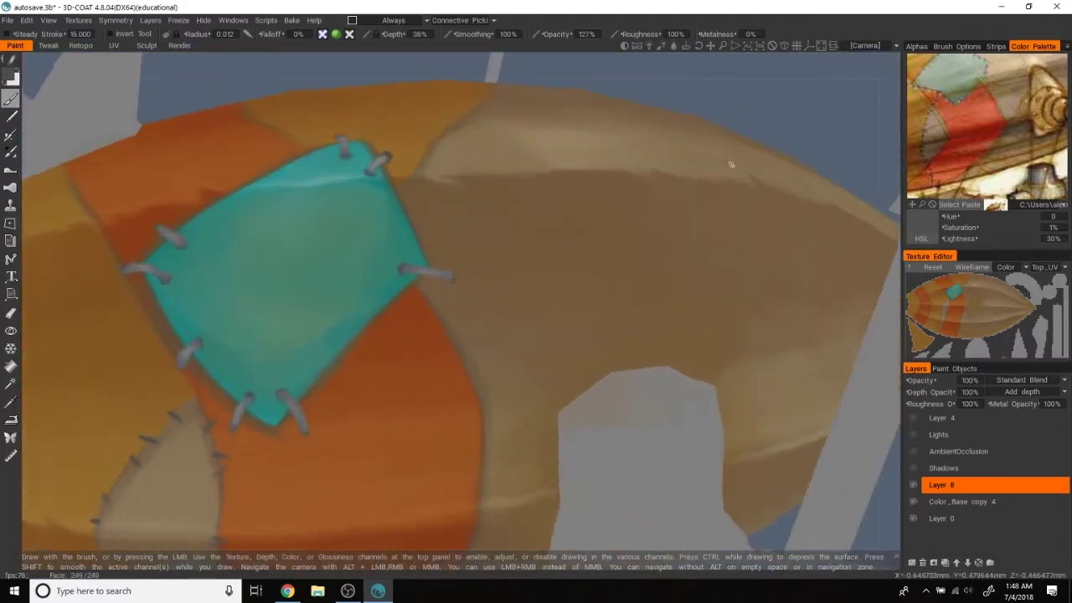
- Dab grey stitch marks along the teal patch's lower-right edge and the orange band's right edge
drag(422, 298, 462, 350)
drag(794, 155, 427, 306)
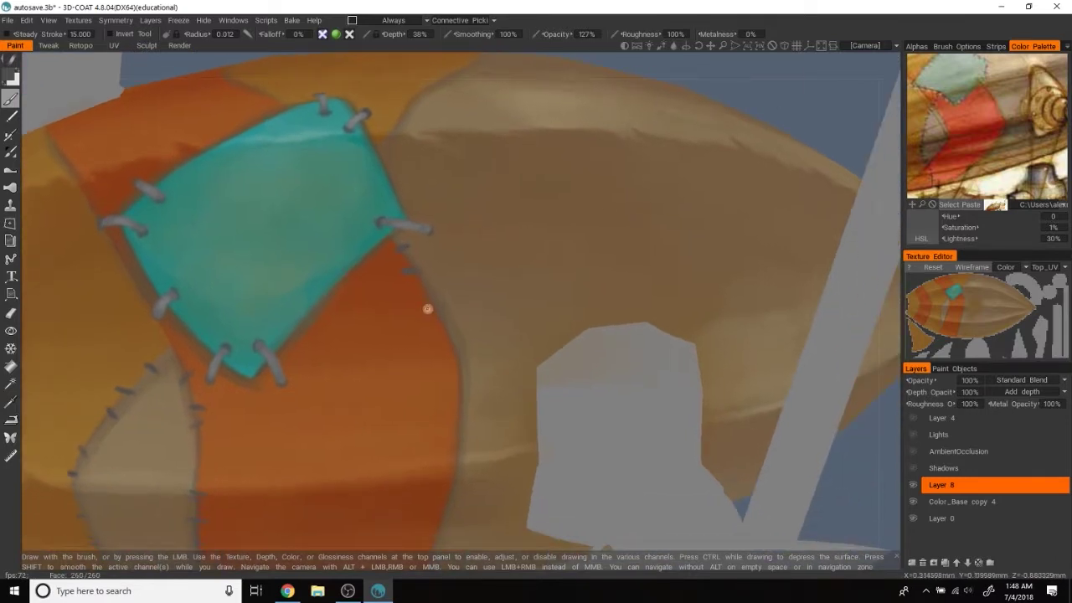
mouse_move(568, 382)
mouse_down()
mouse_move(849, 390)
mouse_move(474, 262)
mouse_up()
mouse_move(427, 319)
mouse_down()
mouse_move(439, 322)
mouse_move(437, 348)
mouse_up()
mouse_move(590, 464)
alt+mouse_down()
mouse_move(796, 424)
mouse_move(455, 299)
alt+mouse_up()
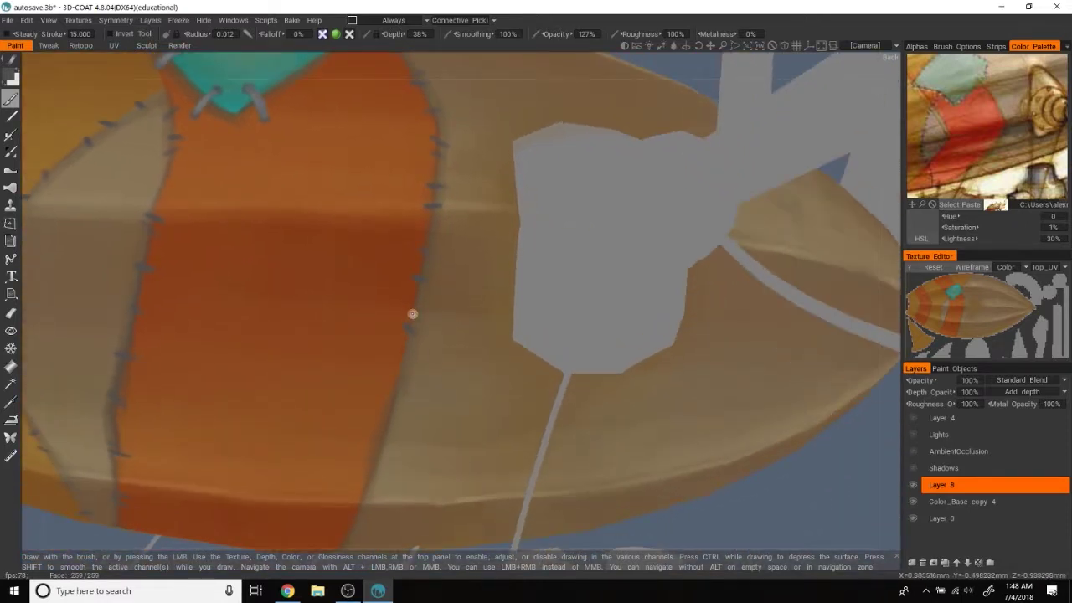
mouse_move(411, 313)
mouse_down()
mouse_move(390, 363)
mouse_move(413, 390)
mouse_move(401, 403)
mouse_move(803, 470)
mouse_move(868, 526)
mouse_move(828, 439)
mouse_up()
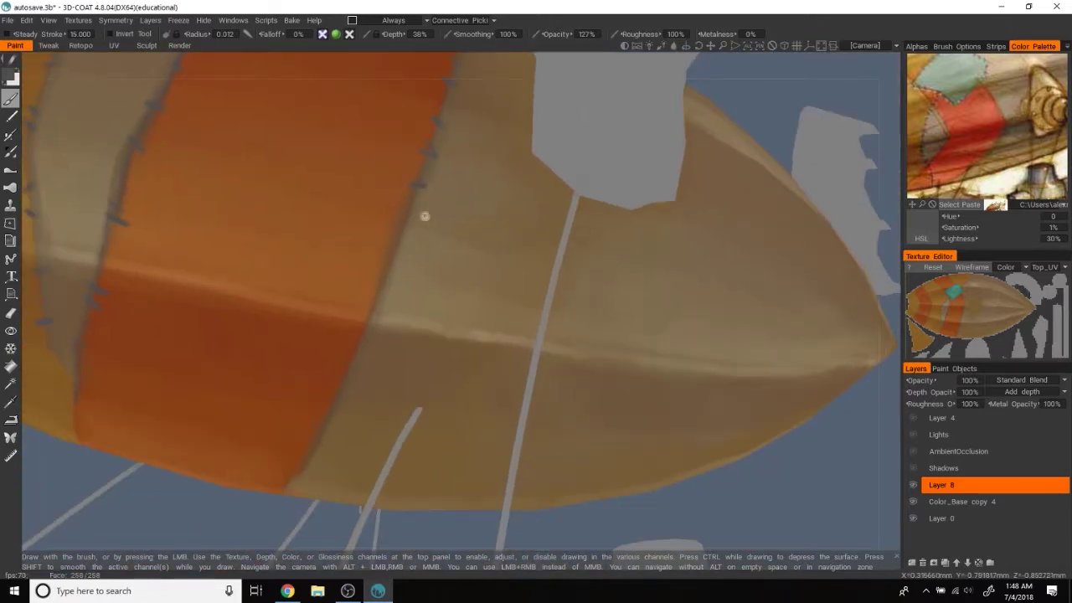
click(378, 276)
click(349, 352)
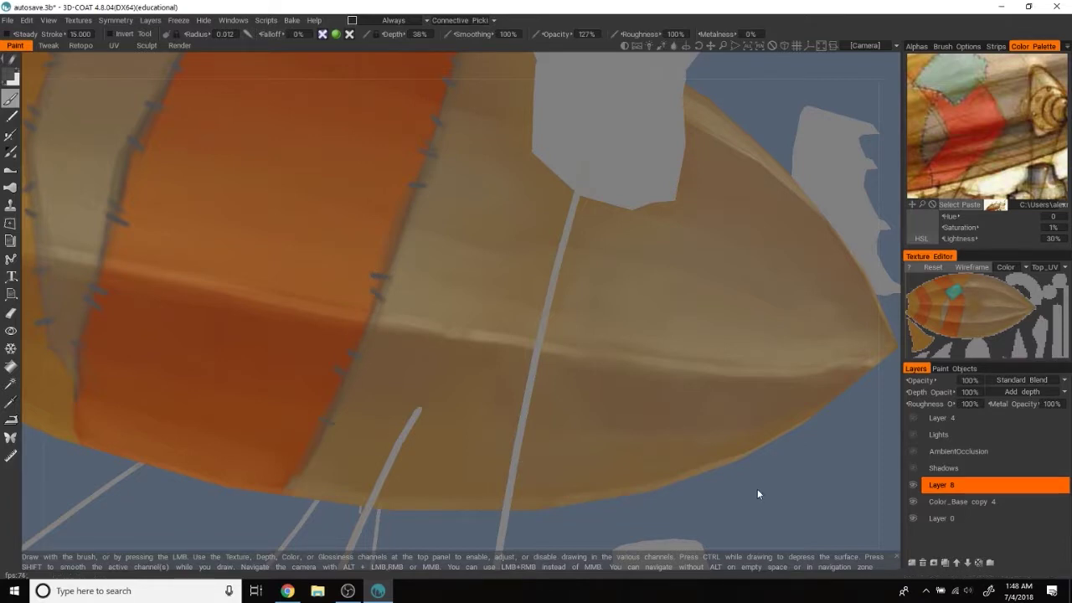
- Orbit around the tail end and brown upper edge, bringing the teal patch back toward view
drag(757, 488, 390, 341)
mouse_move(299, 407)
mouse_down()
mouse_move(873, 395)
mouse_move(824, 428)
mouse_move(309, 407)
mouse_up()
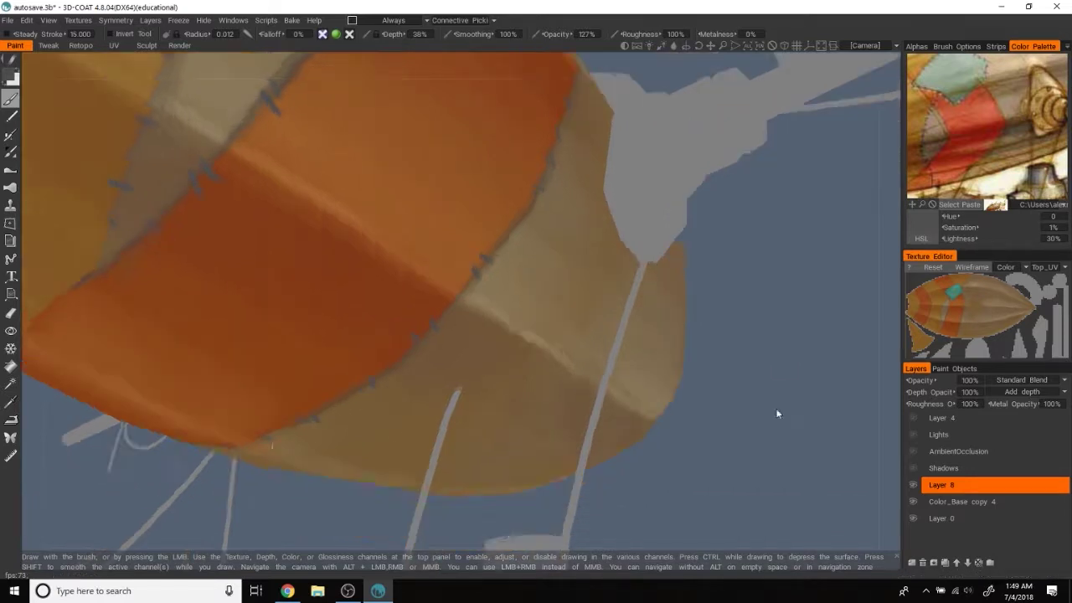
scroll(779, 393, down, 5)
mouse_move(773, 402)
mouse_down()
mouse_move(763, 433)
mouse_move(813, 330)
mouse_move(782, 354)
mouse_move(808, 341)
mouse_move(768, 382)
mouse_move(767, 399)
mouse_move(806, 381)
mouse_up()
scroll(806, 381, up, 5)
mouse_move(851, 309)
mouse_down()
mouse_move(756, 387)
mouse_move(813, 411)
mouse_move(841, 442)
mouse_move(809, 303)
mouse_move(459, 392)
mouse_up()
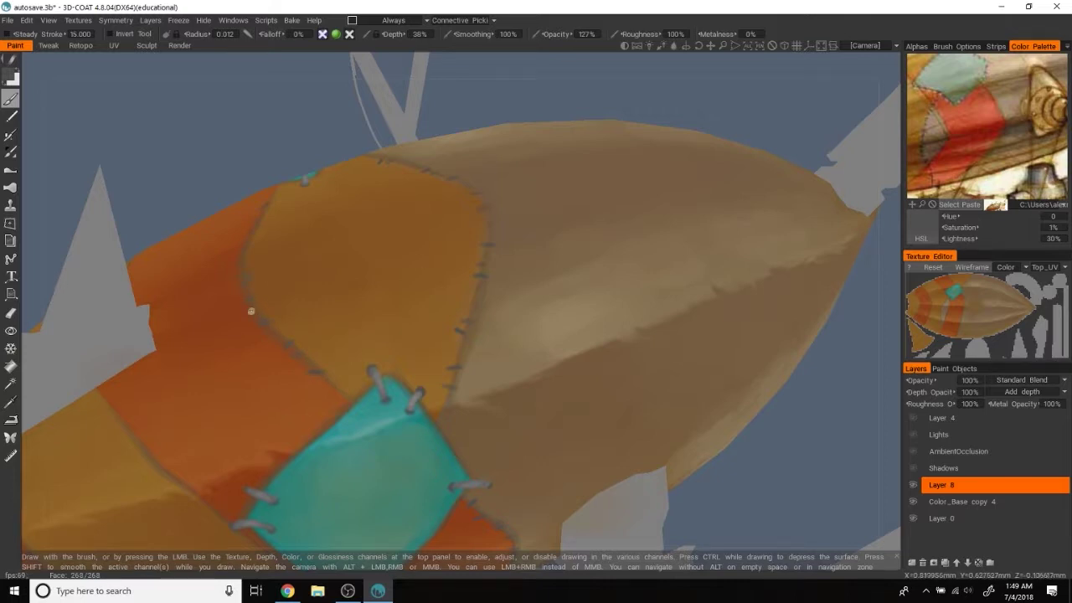
drag(775, 421, 799, 296)
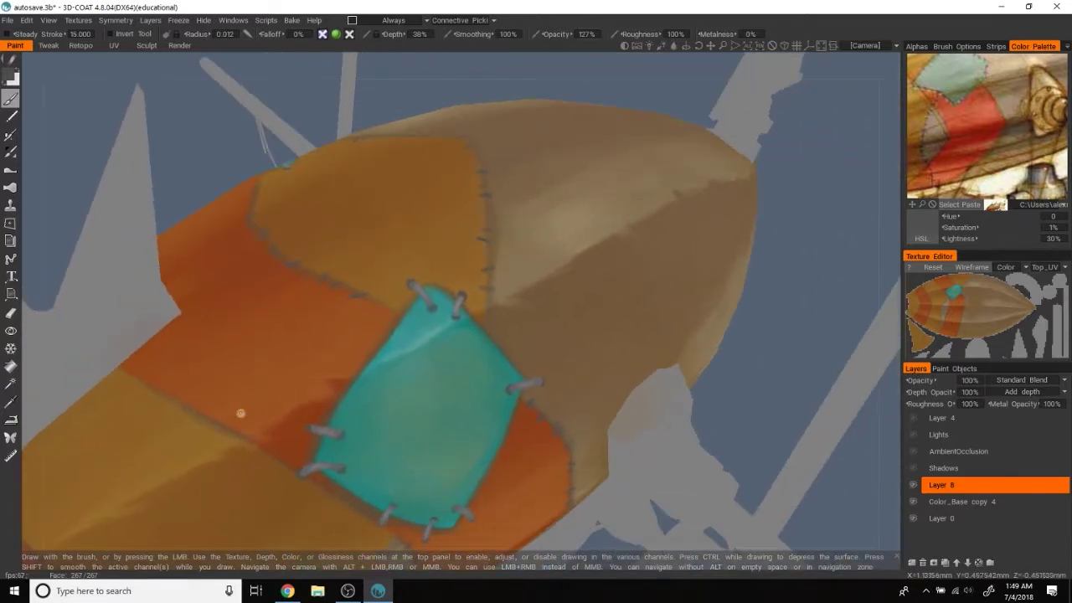
drag(769, 371, 741, 328)
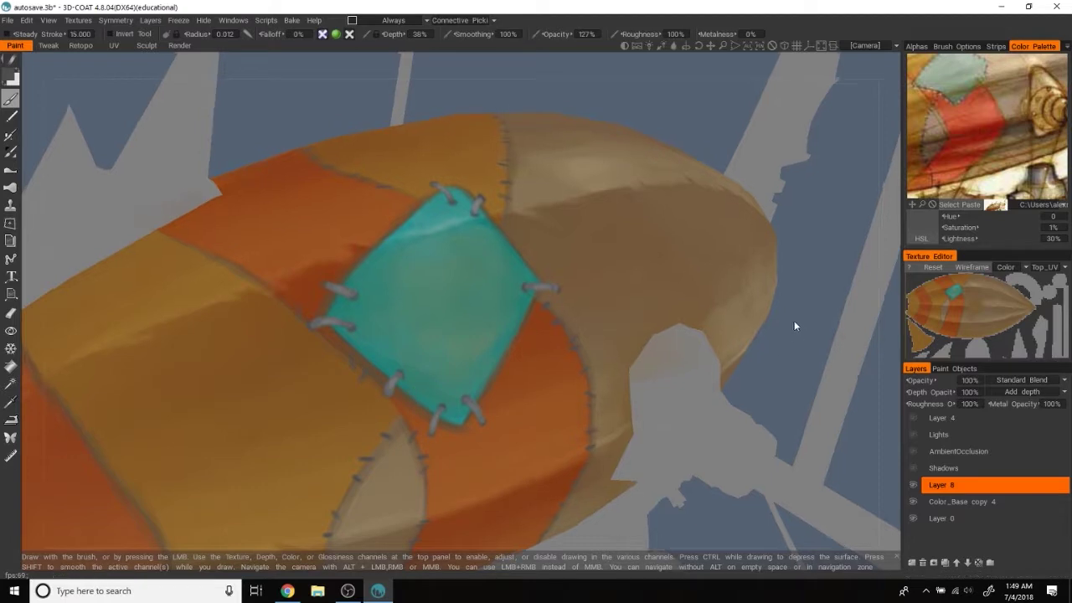
drag(796, 323, 251, 285)
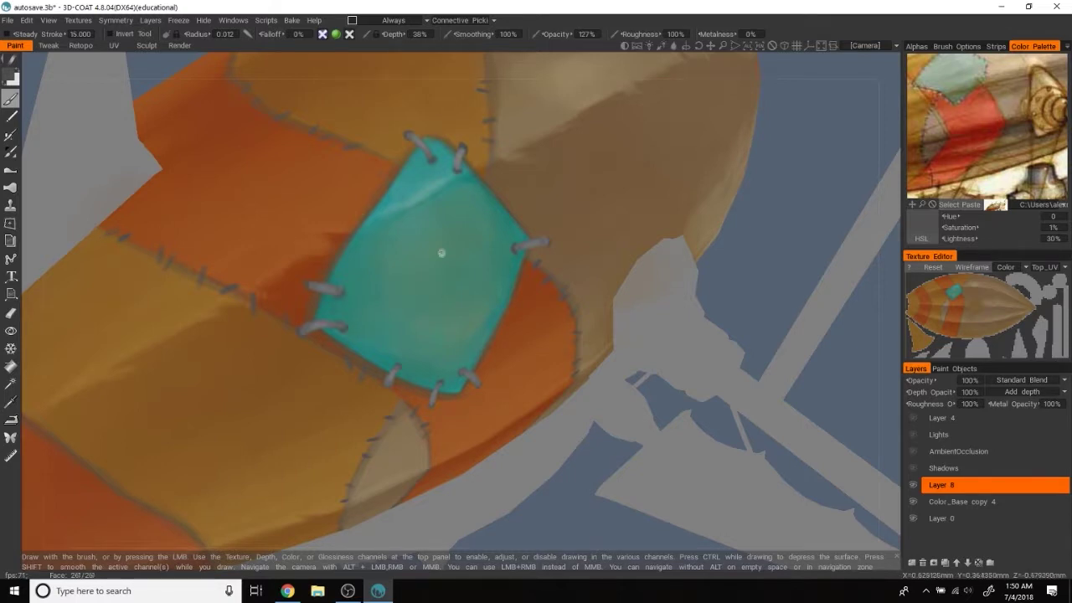
scroll(748, 340, down, 5)
mouse_move(747, 340)
mouse_down()
mouse_move(821, 351)
mouse_move(774, 314)
mouse_move(803, 335)
mouse_up()
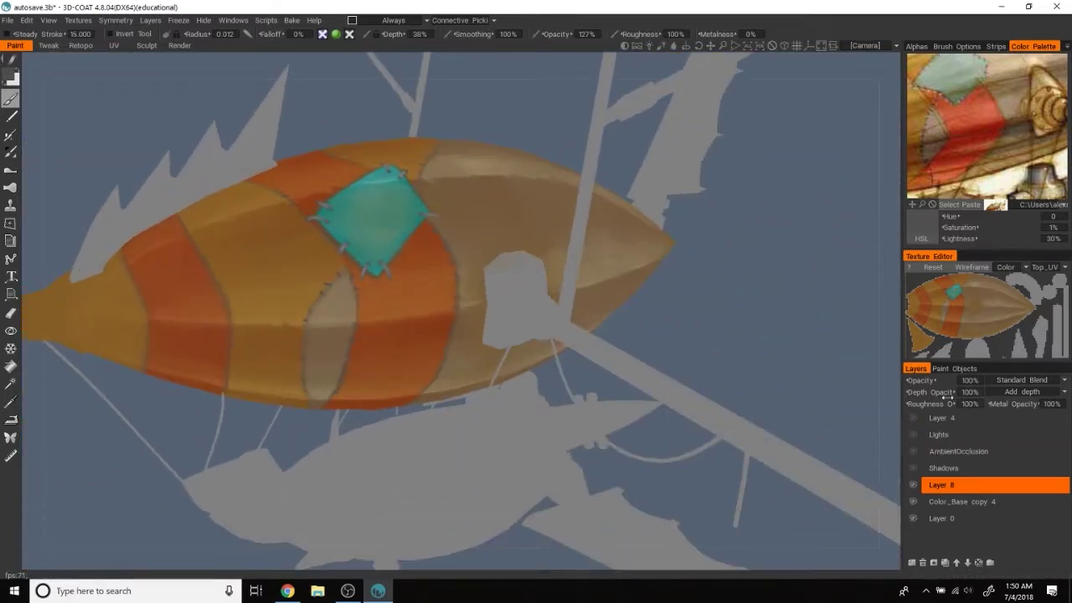
- Set Layer 8's opacity to 80%
click(969, 380)
text(80)
key(Return)
scroll(798, 320, down, 2)
mouse_move(775, 289)
mouse_down()
mouse_move(831, 261)
mouse_move(786, 299)
mouse_move(808, 316)
mouse_move(832, 301)
mouse_up()
scroll(807, 302, up, 3)
scroll(832, 301, up, 3)
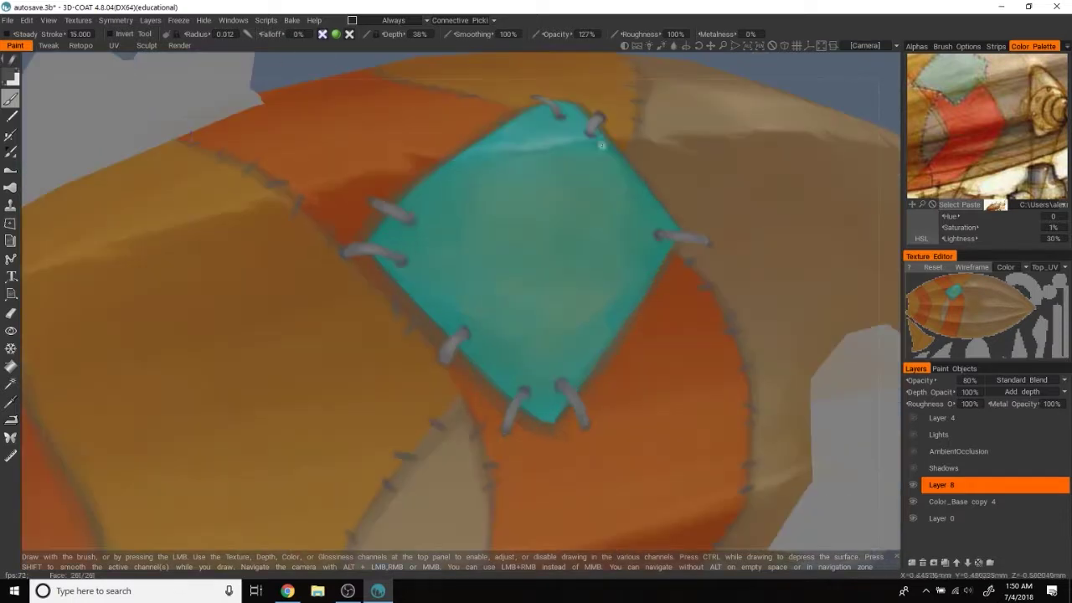
scroll(742, 84, down, 1)
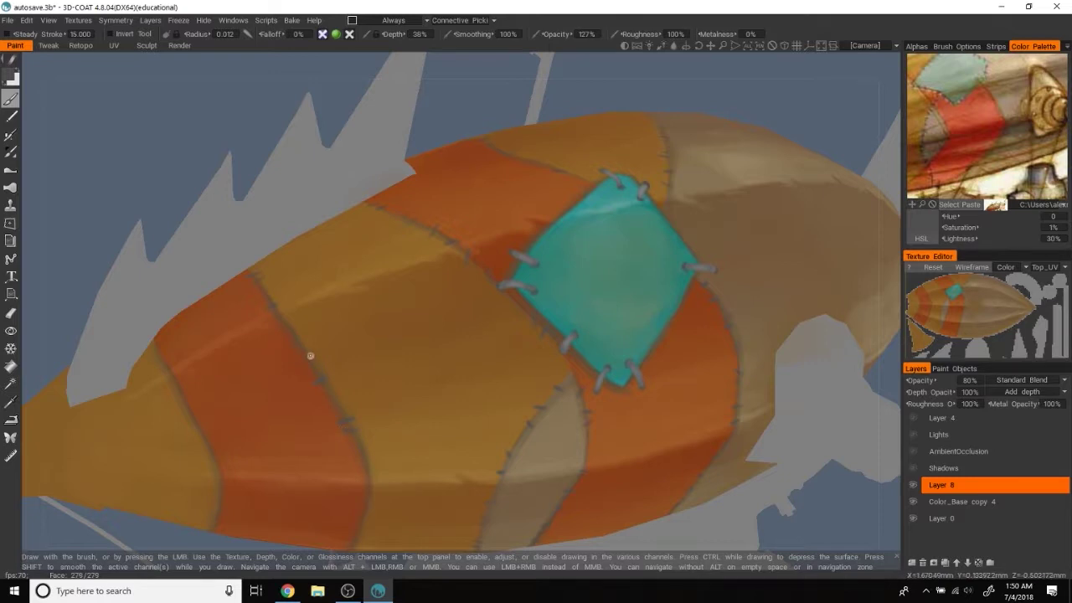
scroll(608, 227, down, 2)
- Orbit beneath the airship to inspect the hull's underside and bands
mouse_move(328, 382)
mouse_down()
mouse_move(246, 471)
mouse_move(294, 383)
mouse_move(197, 337)
mouse_up()
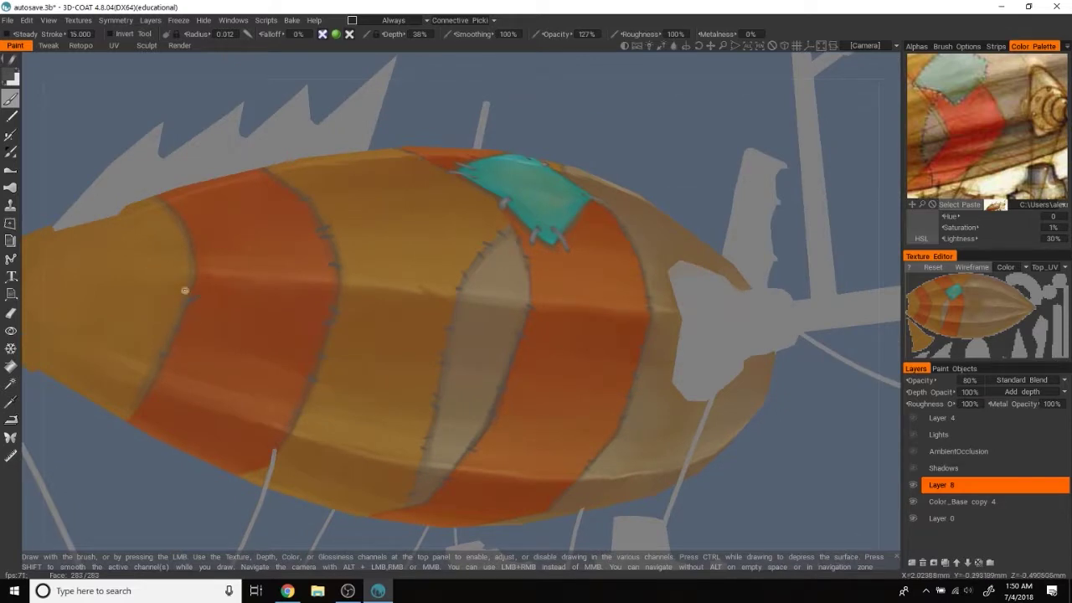
drag(168, 497, 191, 290)
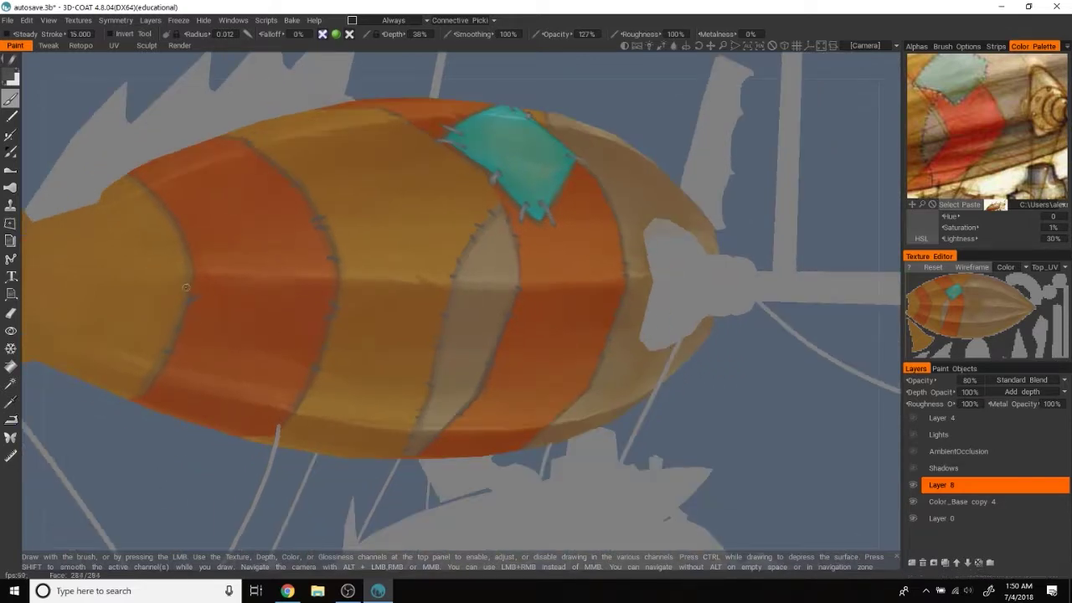
drag(155, 467, 179, 232)
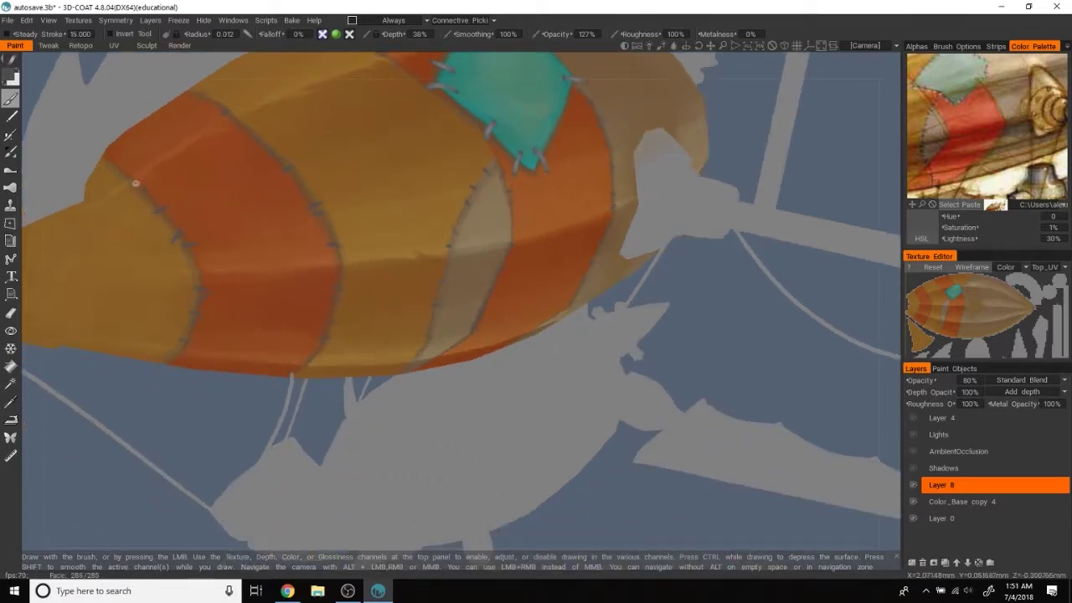
mouse_move(183, 400)
mouse_down()
mouse_move(210, 441)
mouse_move(243, 293)
mouse_up()
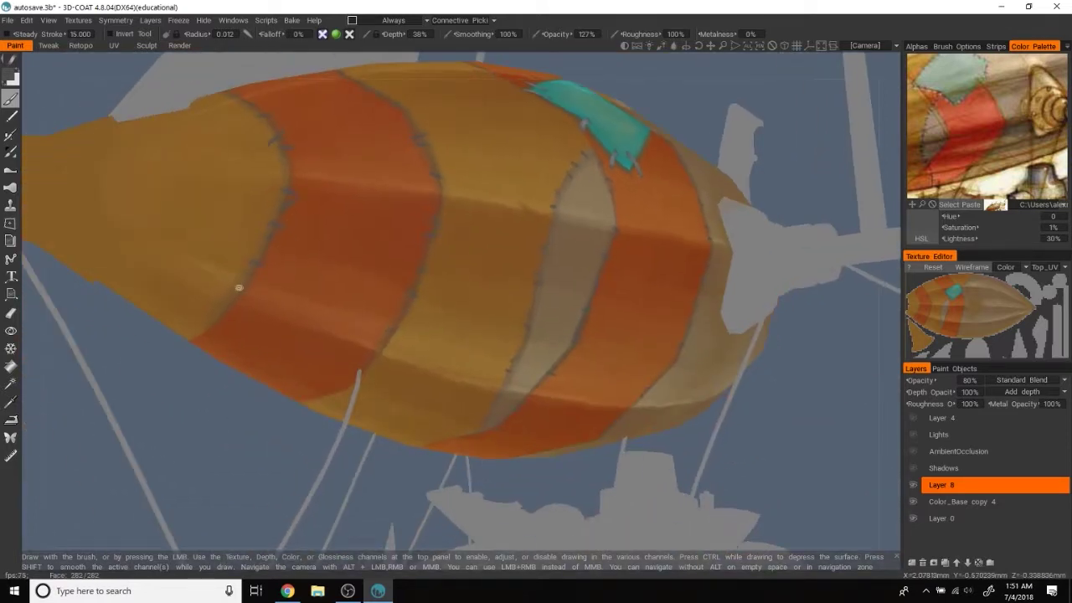
drag(215, 410, 234, 286)
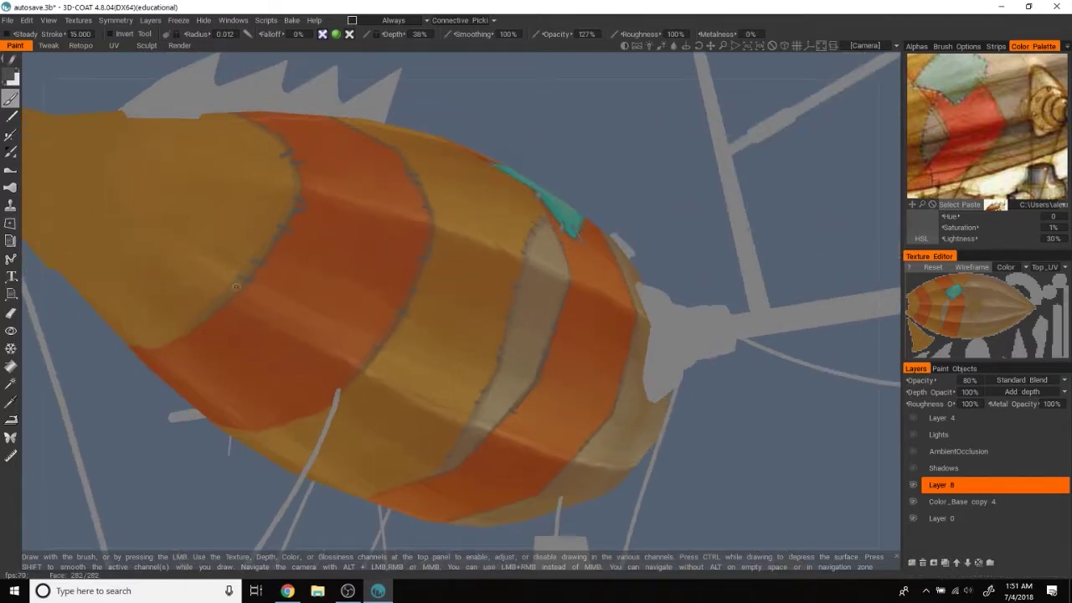
drag(175, 375, 163, 338)
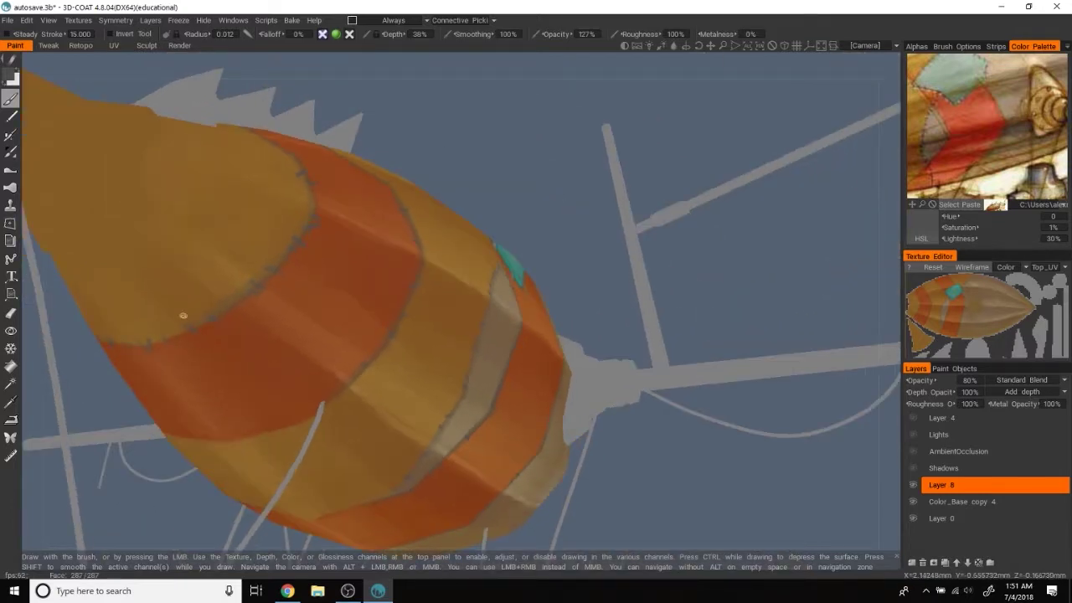
mouse_move(167, 354)
mouse_down()
mouse_move(479, 166)
mouse_move(634, 88)
mouse_move(454, 215)
mouse_up()
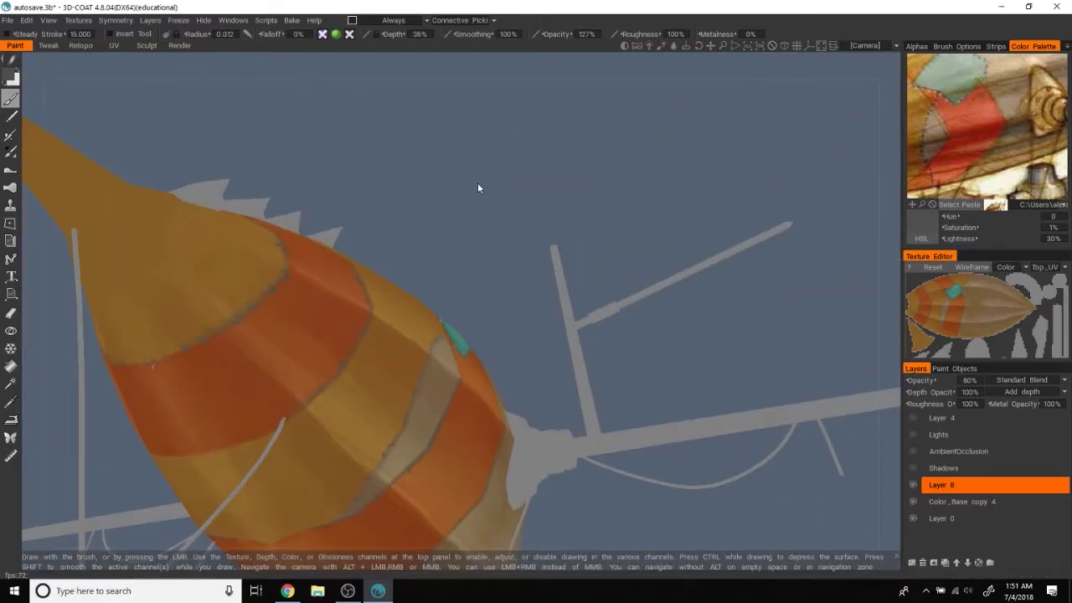
- Pick a light orange-tan paint colour (H 24.444, S 61%, L 69%)
scroll(315, 282, up, 3)
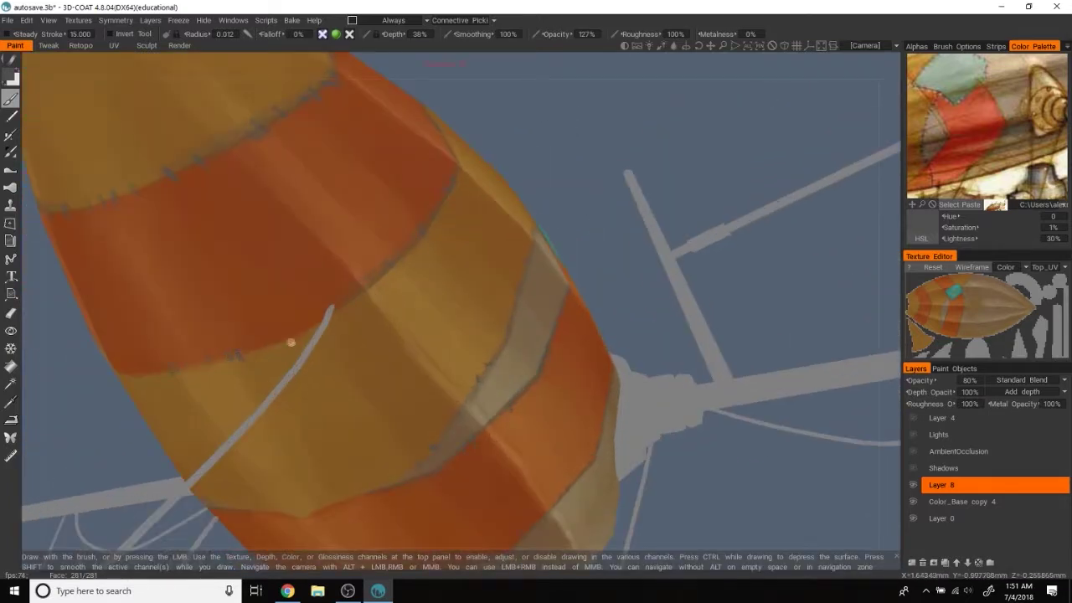
alt+drag(328, 330, 318, 301)
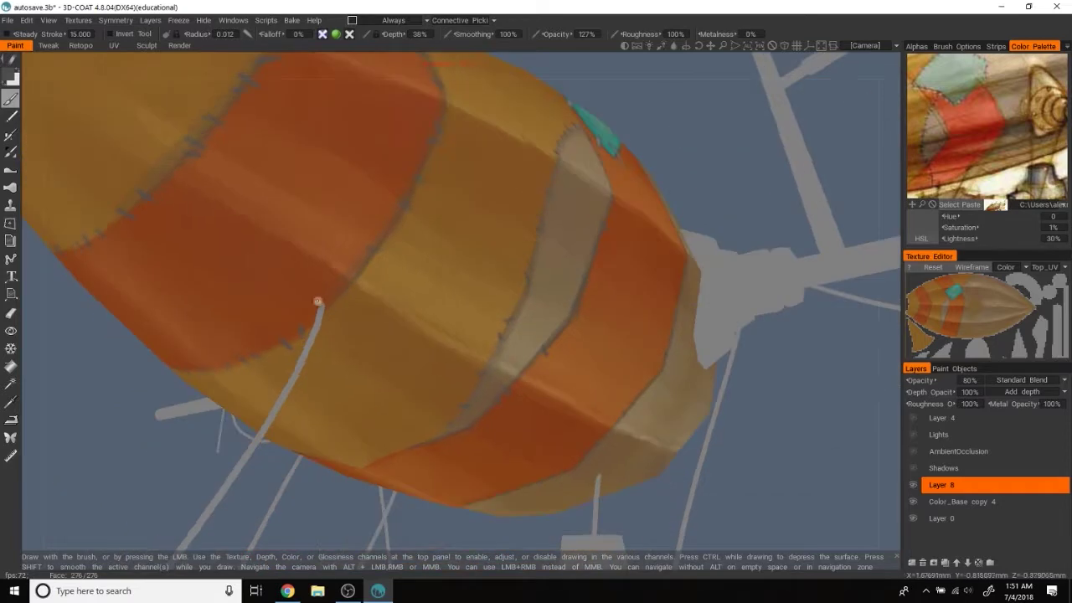
mouse_move(512, 313)
alt+mouse_down()
mouse_move(742, 407)
mouse_move(783, 408)
mouse_move(821, 376)
mouse_move(880, 354)
mouse_move(790, 383)
mouse_move(799, 379)
alt+mouse_up()
mouse_move(799, 379)
right_down()
mouse_move(770, 359)
mouse_move(811, 375)
right_up()
drag(812, 375, 797, 362)
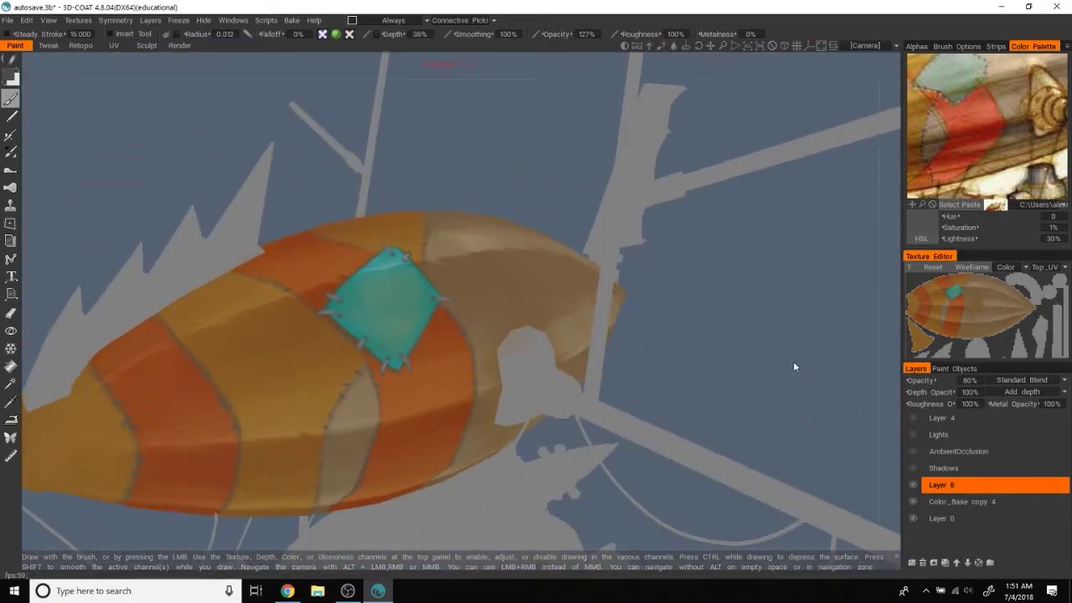
click(939, 93)
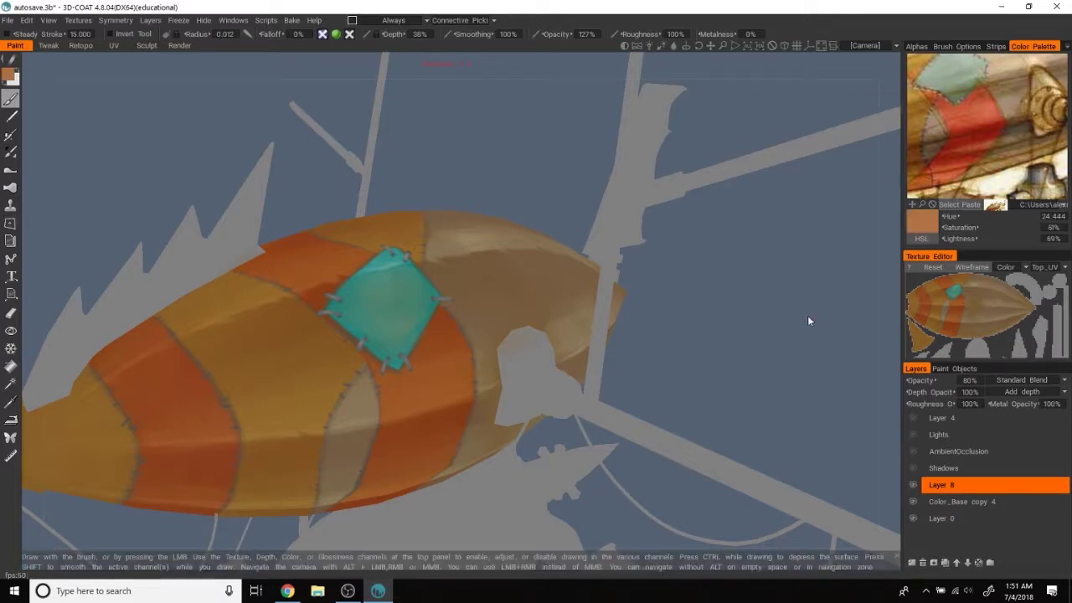
- Switch the paint colour to a muted tan (H 37.358, S 35%, L 58%)
drag(809, 321, 840, 318)
mouse_move(840, 318)
right_down()
mouse_move(840, 301)
mouse_move(396, 328)
right_up()
key(v)
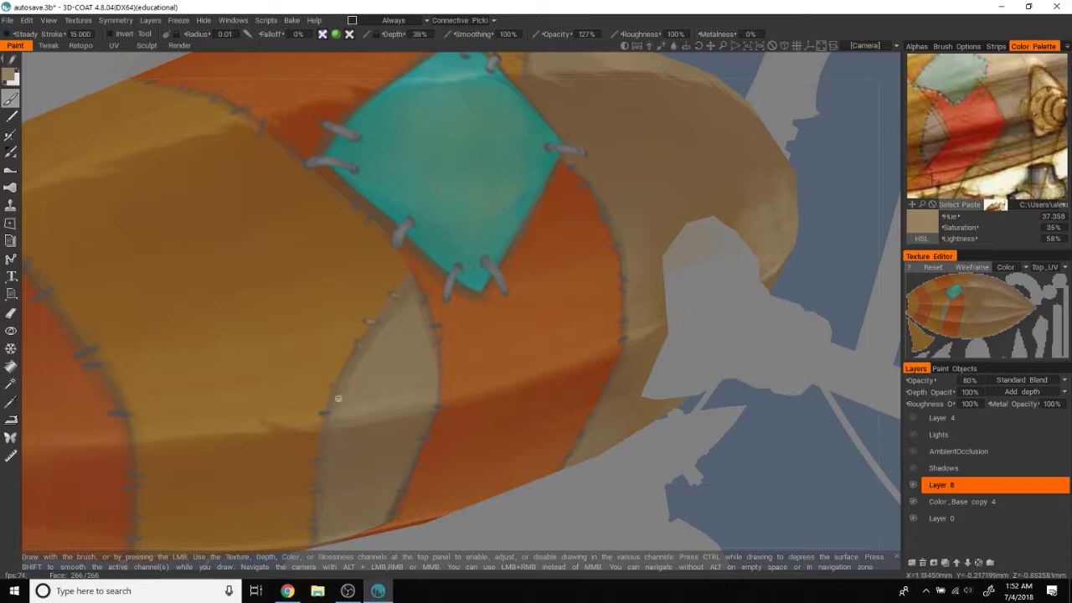
- Orbit along the striped hull near the tail to inspect the seams between bands
drag(792, 481, 816, 405)
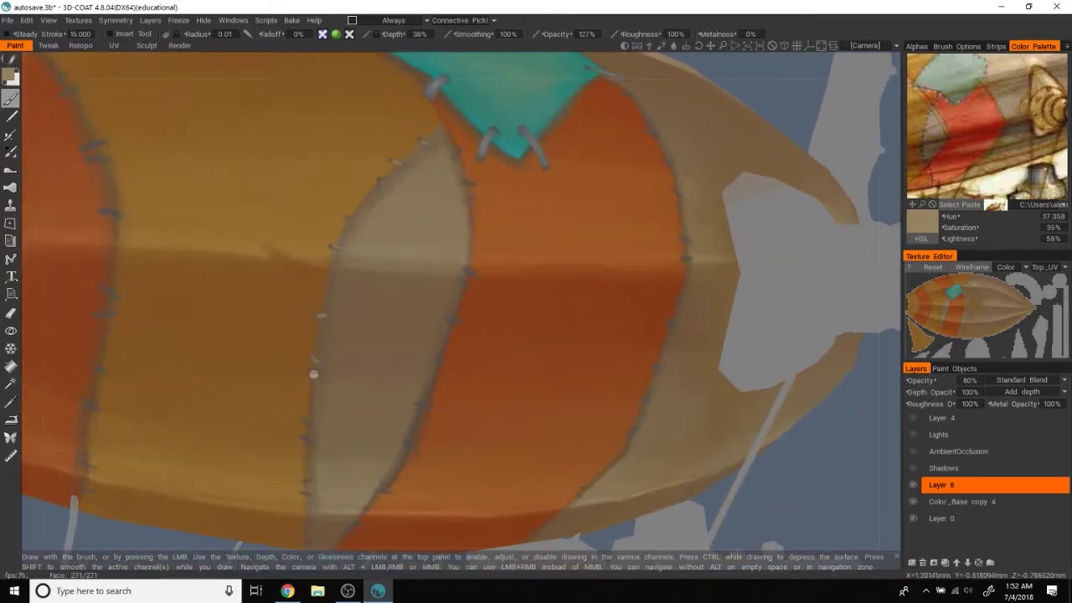
drag(829, 431, 831, 414)
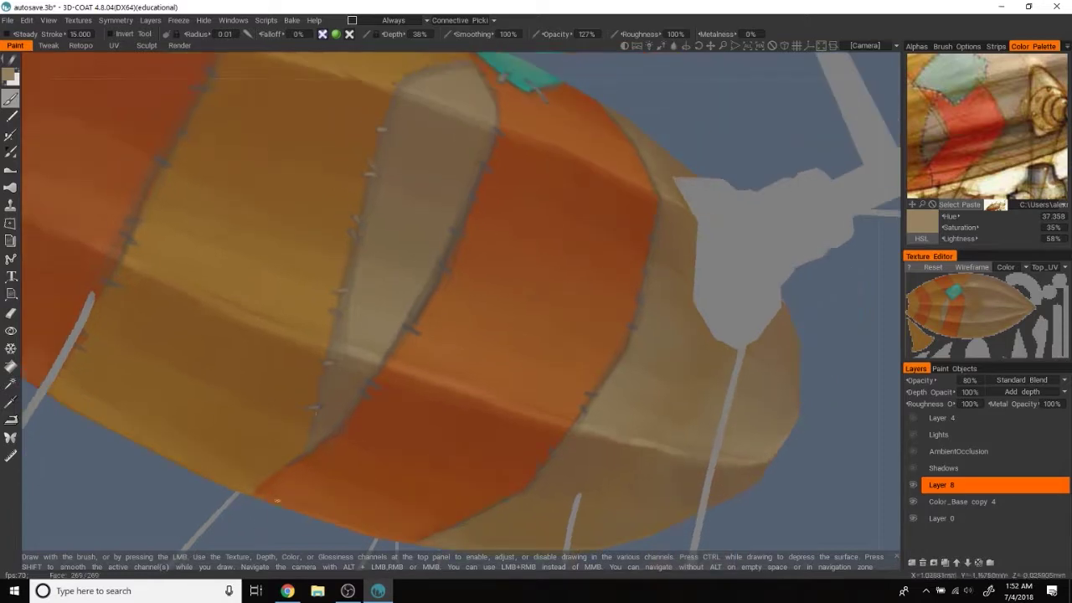
alt+drag(317, 410, 319, 407)
mouse_move(784, 358)
alt+mouse_down()
mouse_move(826, 419)
mouse_move(347, 341)
alt+mouse_up()
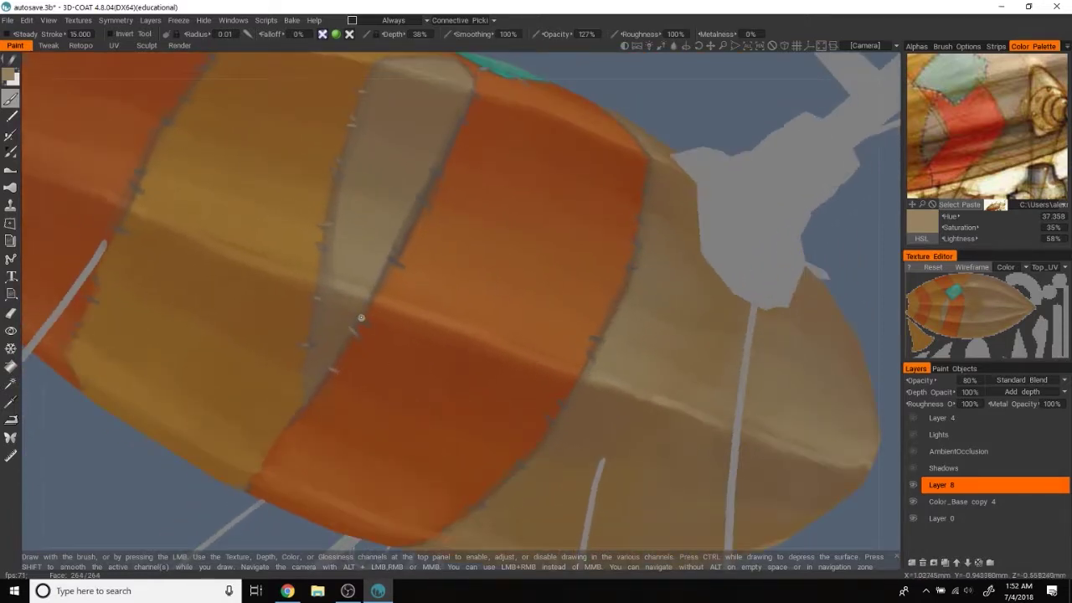
mouse_move(364, 322)
alt+mouse_down()
mouse_move(850, 293)
mouse_move(421, 358)
alt+mouse_up()
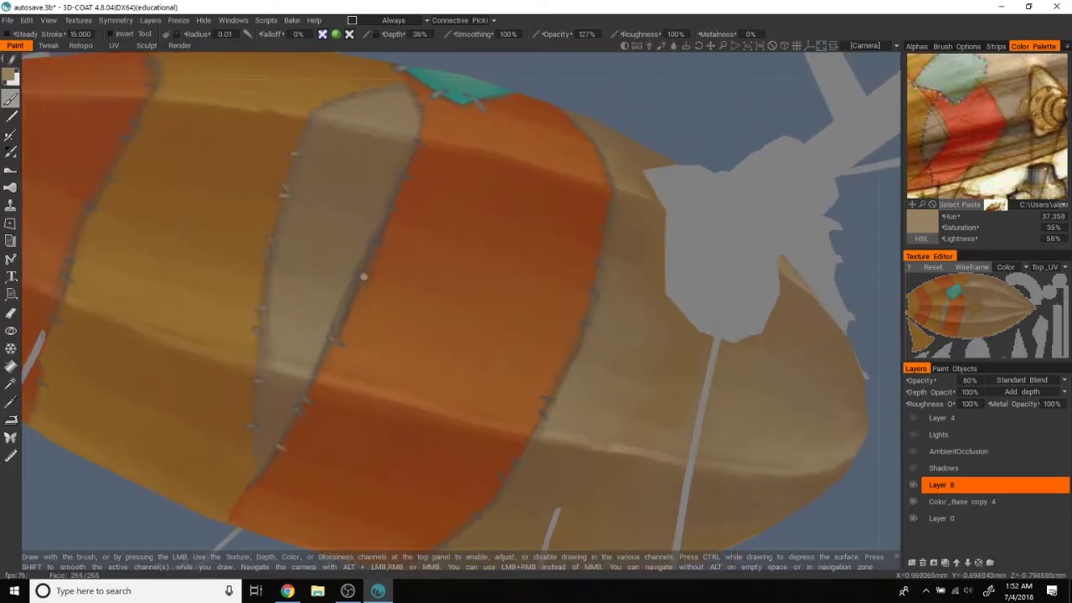
- Rotate and zoom in close on the teal patch to inspect it
mouse_move(885, 309)
alt+mouse_down()
mouse_move(820, 421)
mouse_move(422, 377)
alt+mouse_up()
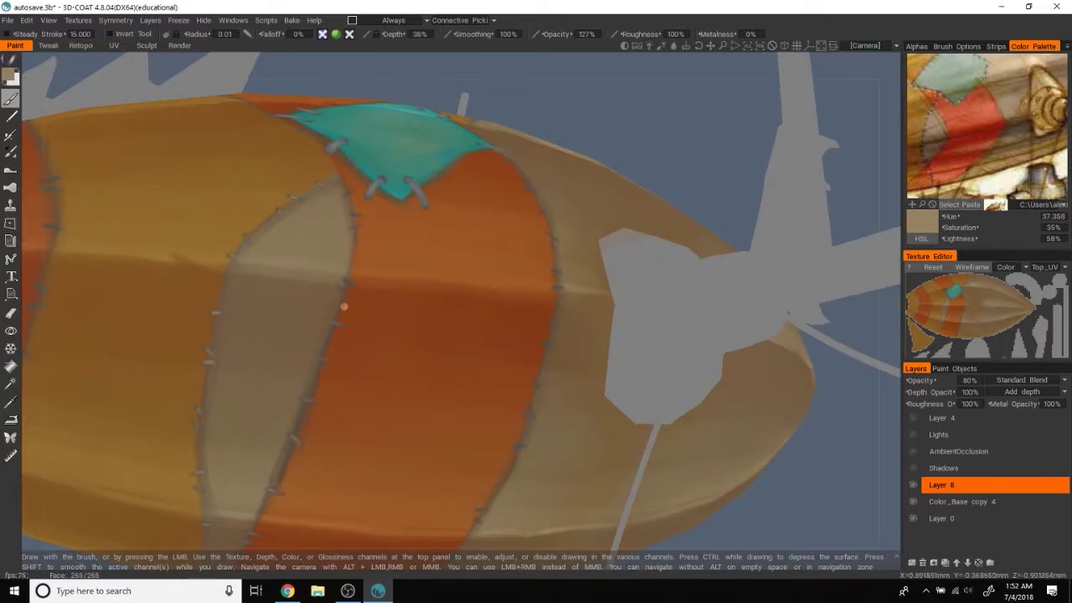
alt+drag(344, 279, 600, 159)
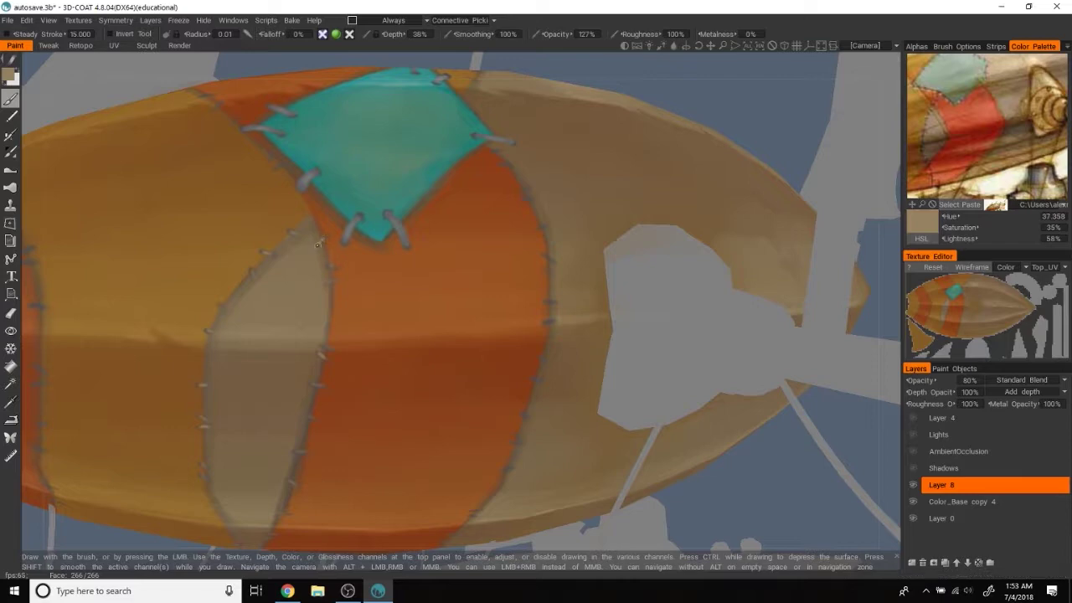
scroll(762, 201, down, 2)
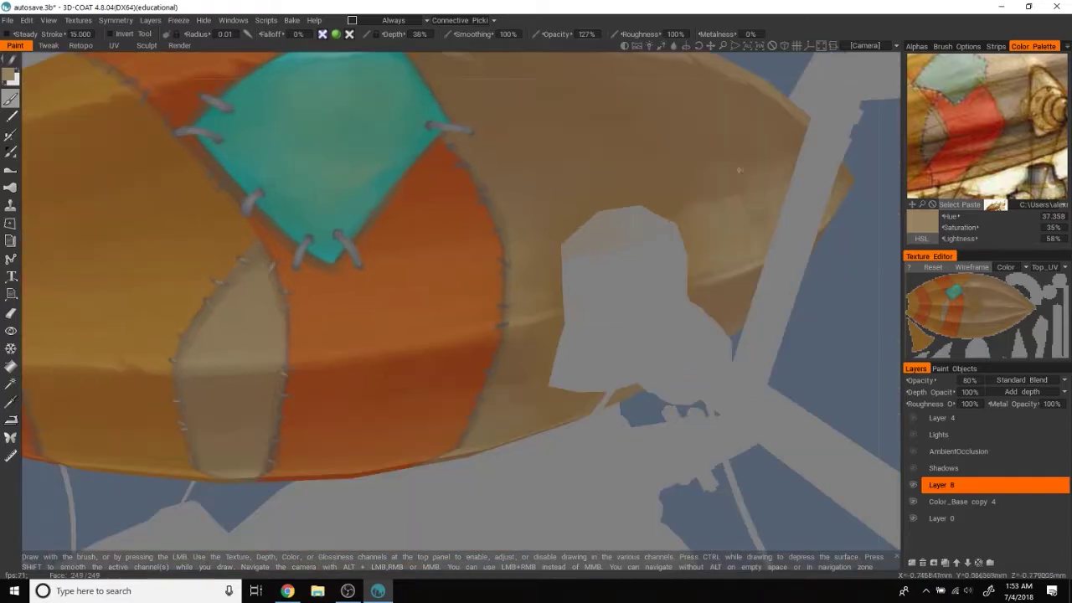
scroll(787, 278, down, 3)
scroll(800, 307, up, 4)
scroll(823, 330, up, 5)
alt+drag(555, 115, 562, 153)
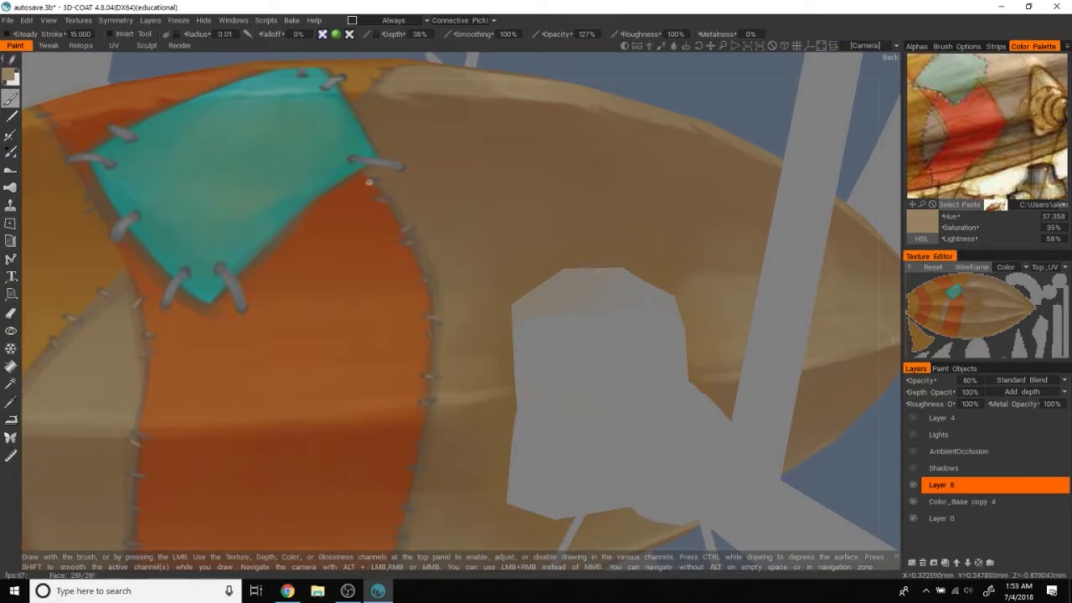
scroll(849, 443, down, 3)
alt+drag(849, 443, 812, 405)
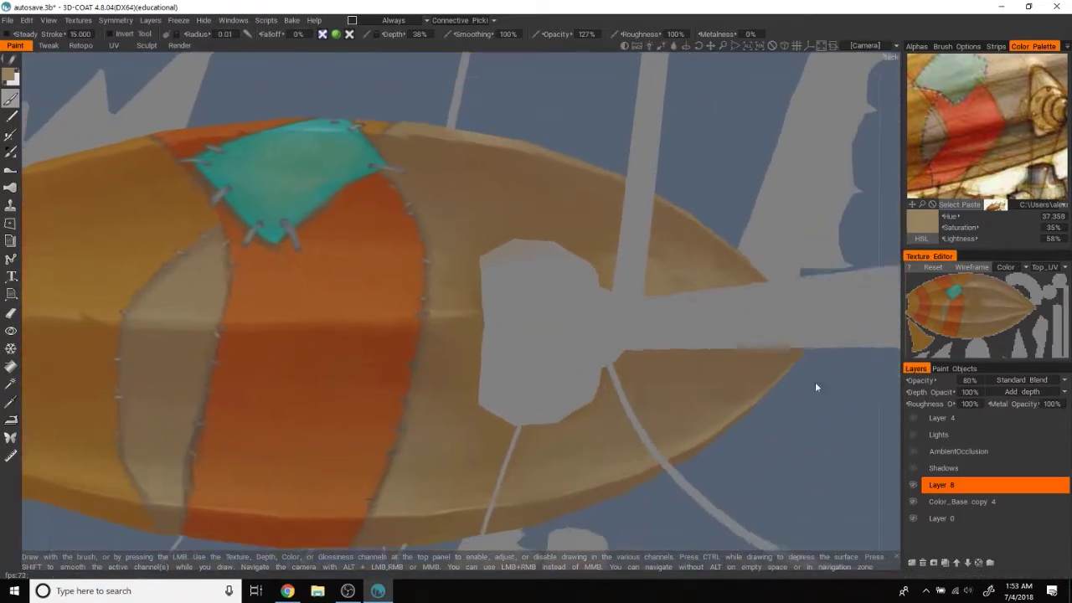
scroll(812, 405, up, 3)
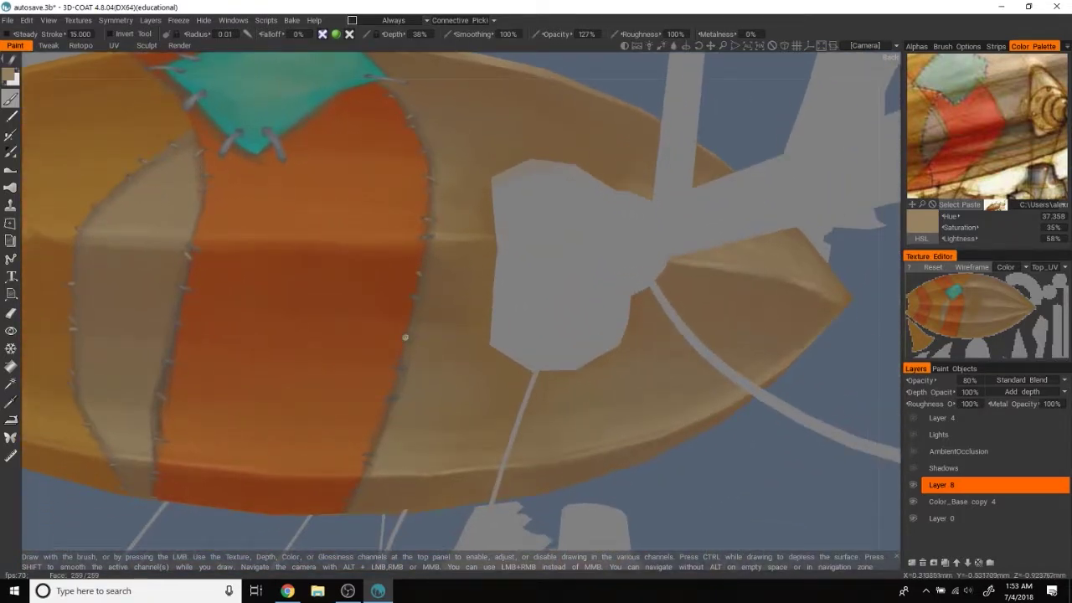